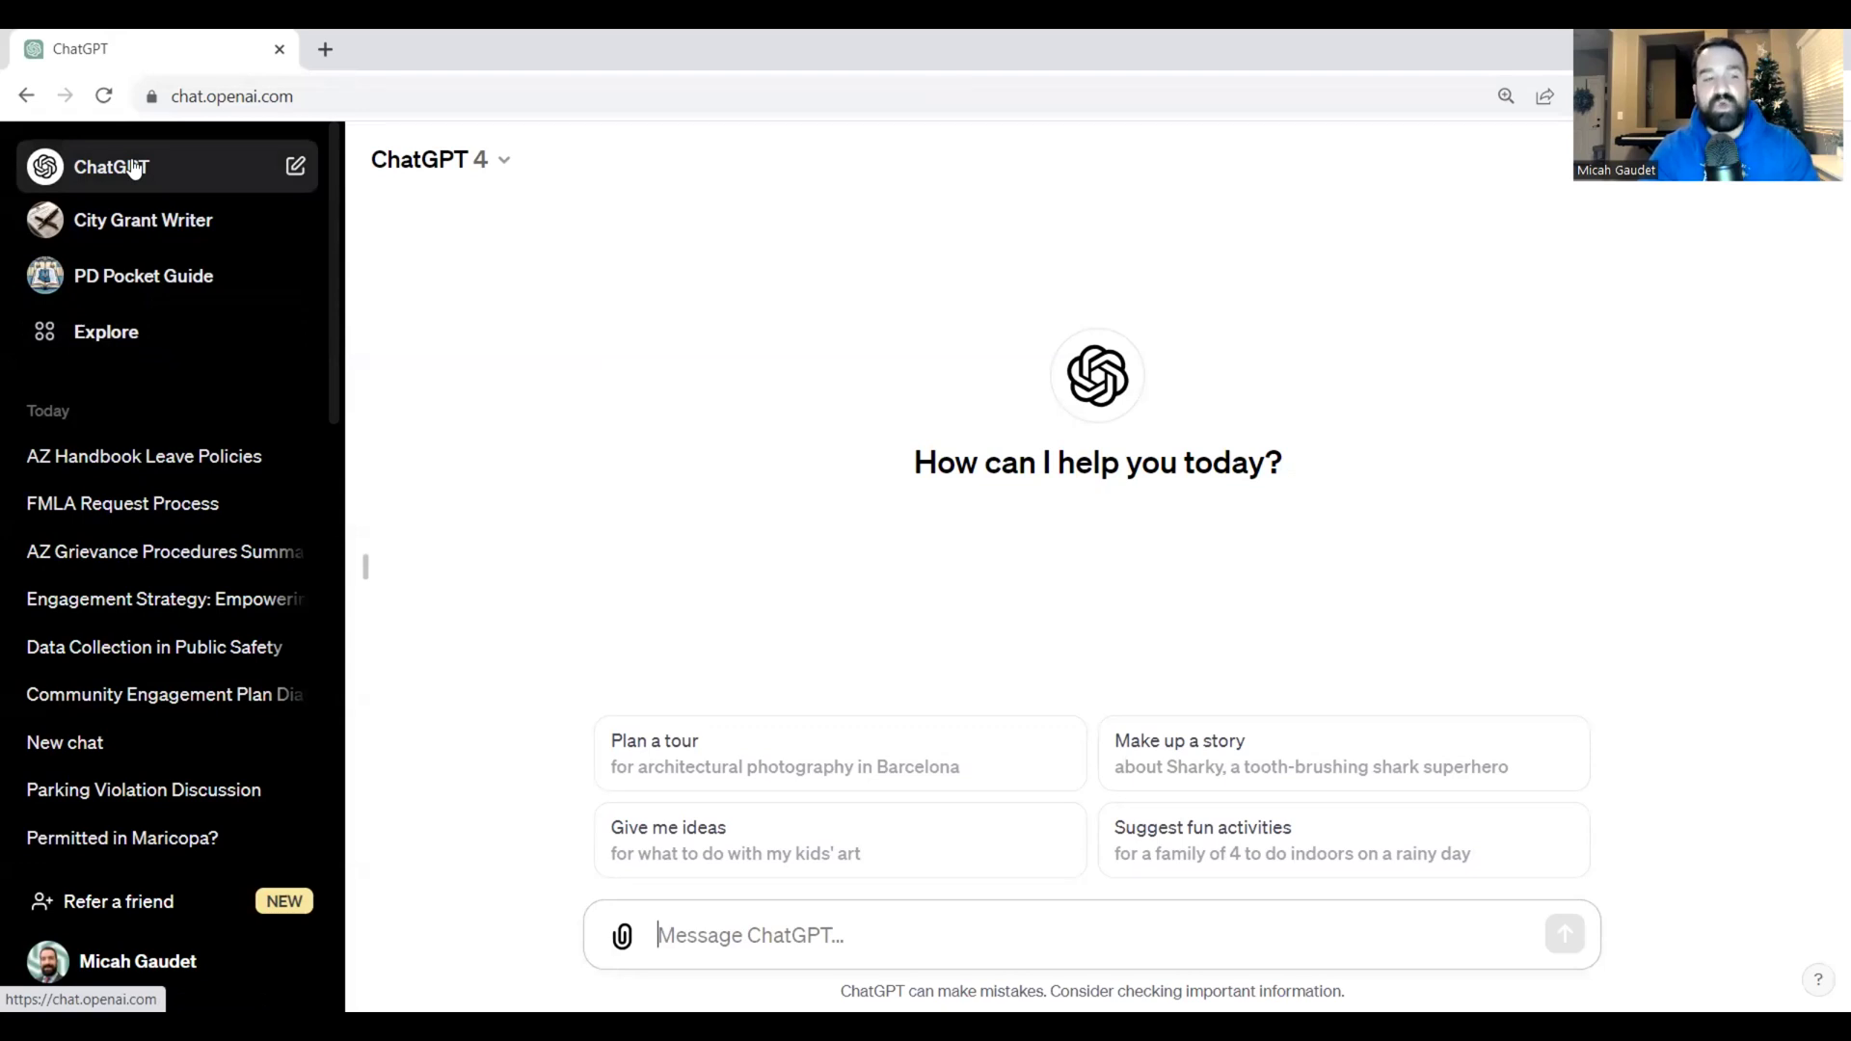
Browse the available GPTs and start creating a new custom GPT.
left_click(118, 345)
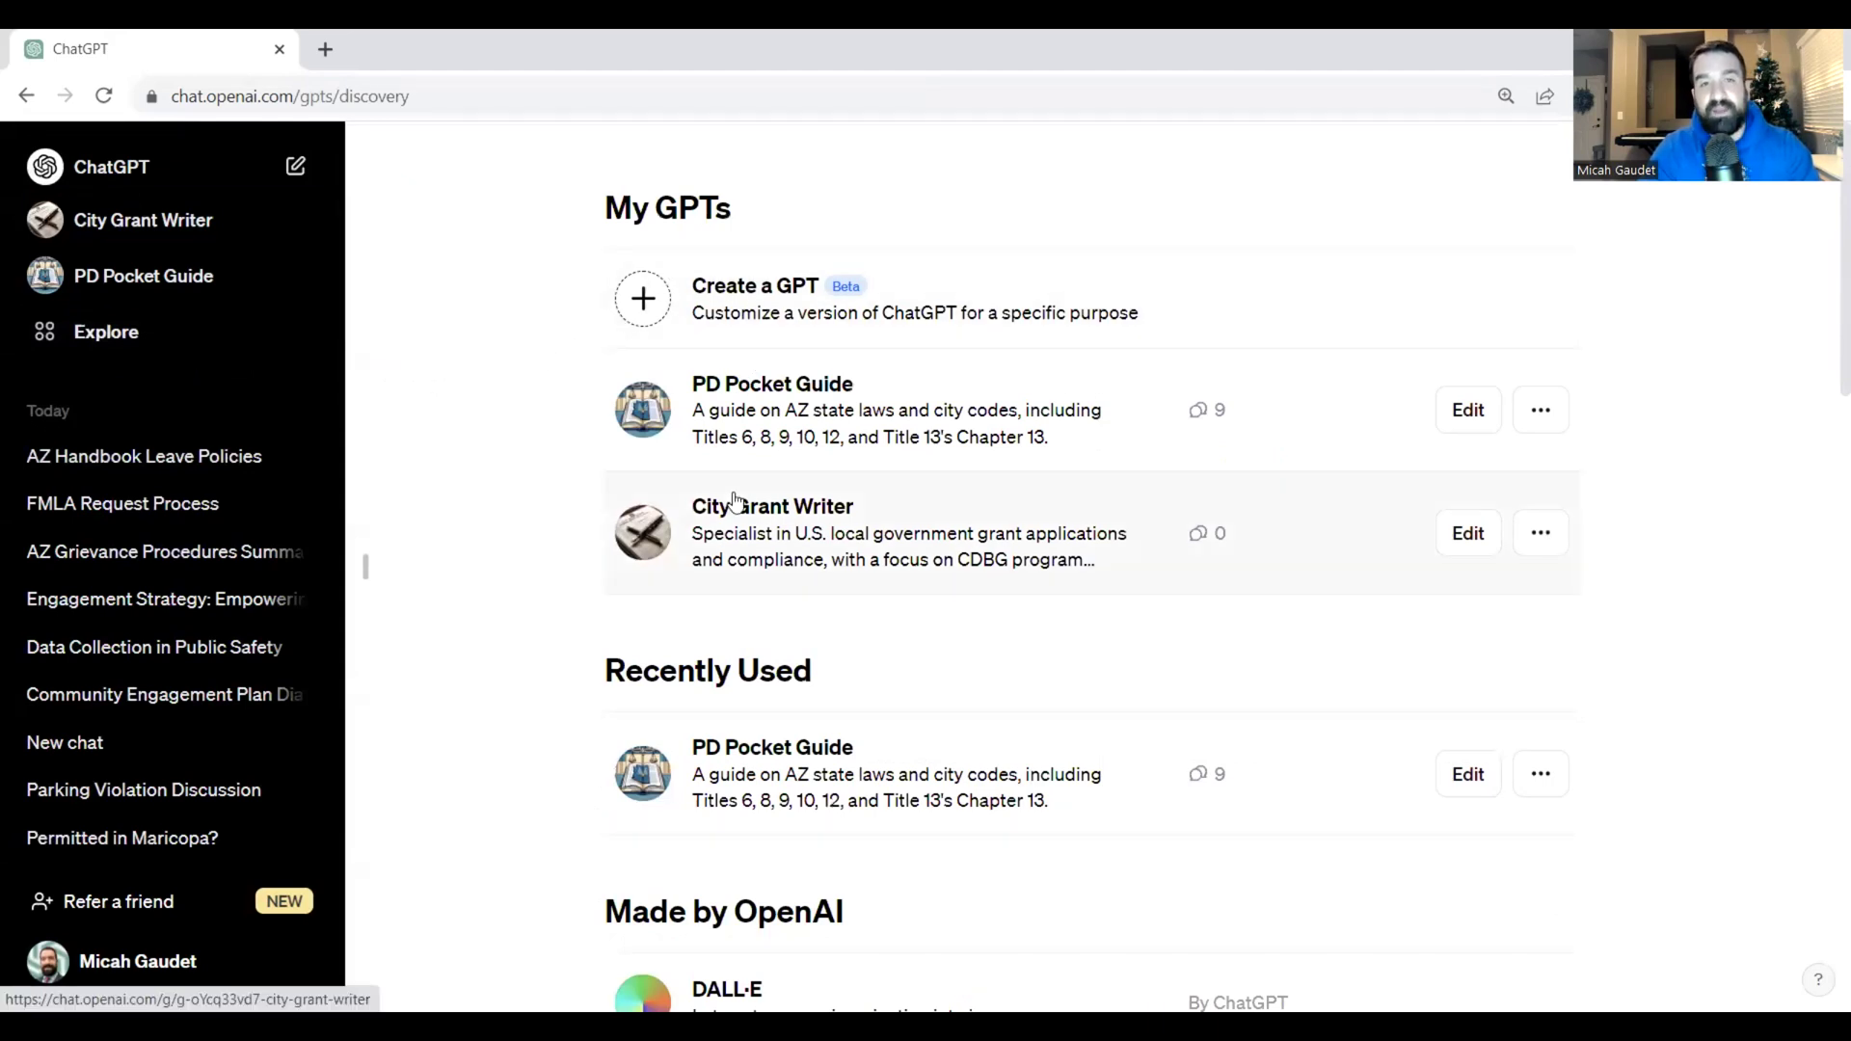
scroll(779, 646, "down", 5)
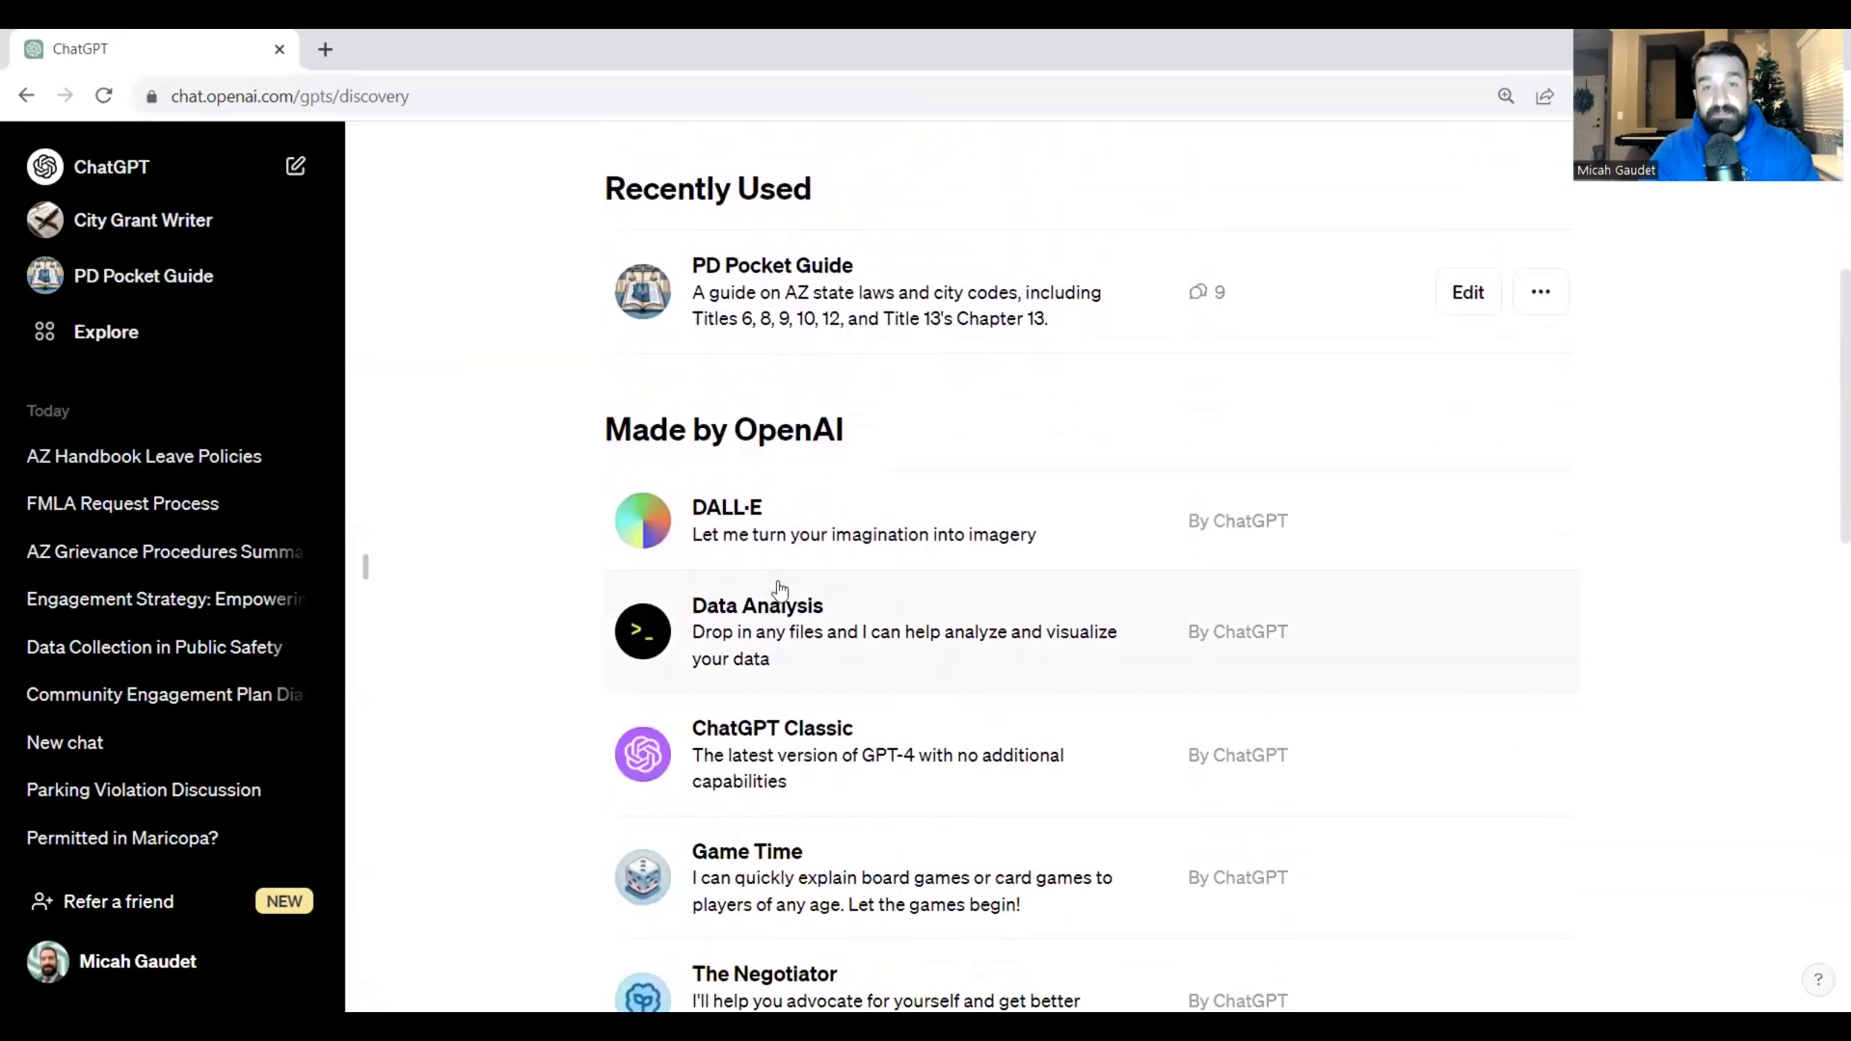
scroll(779, 590, "down", 15)
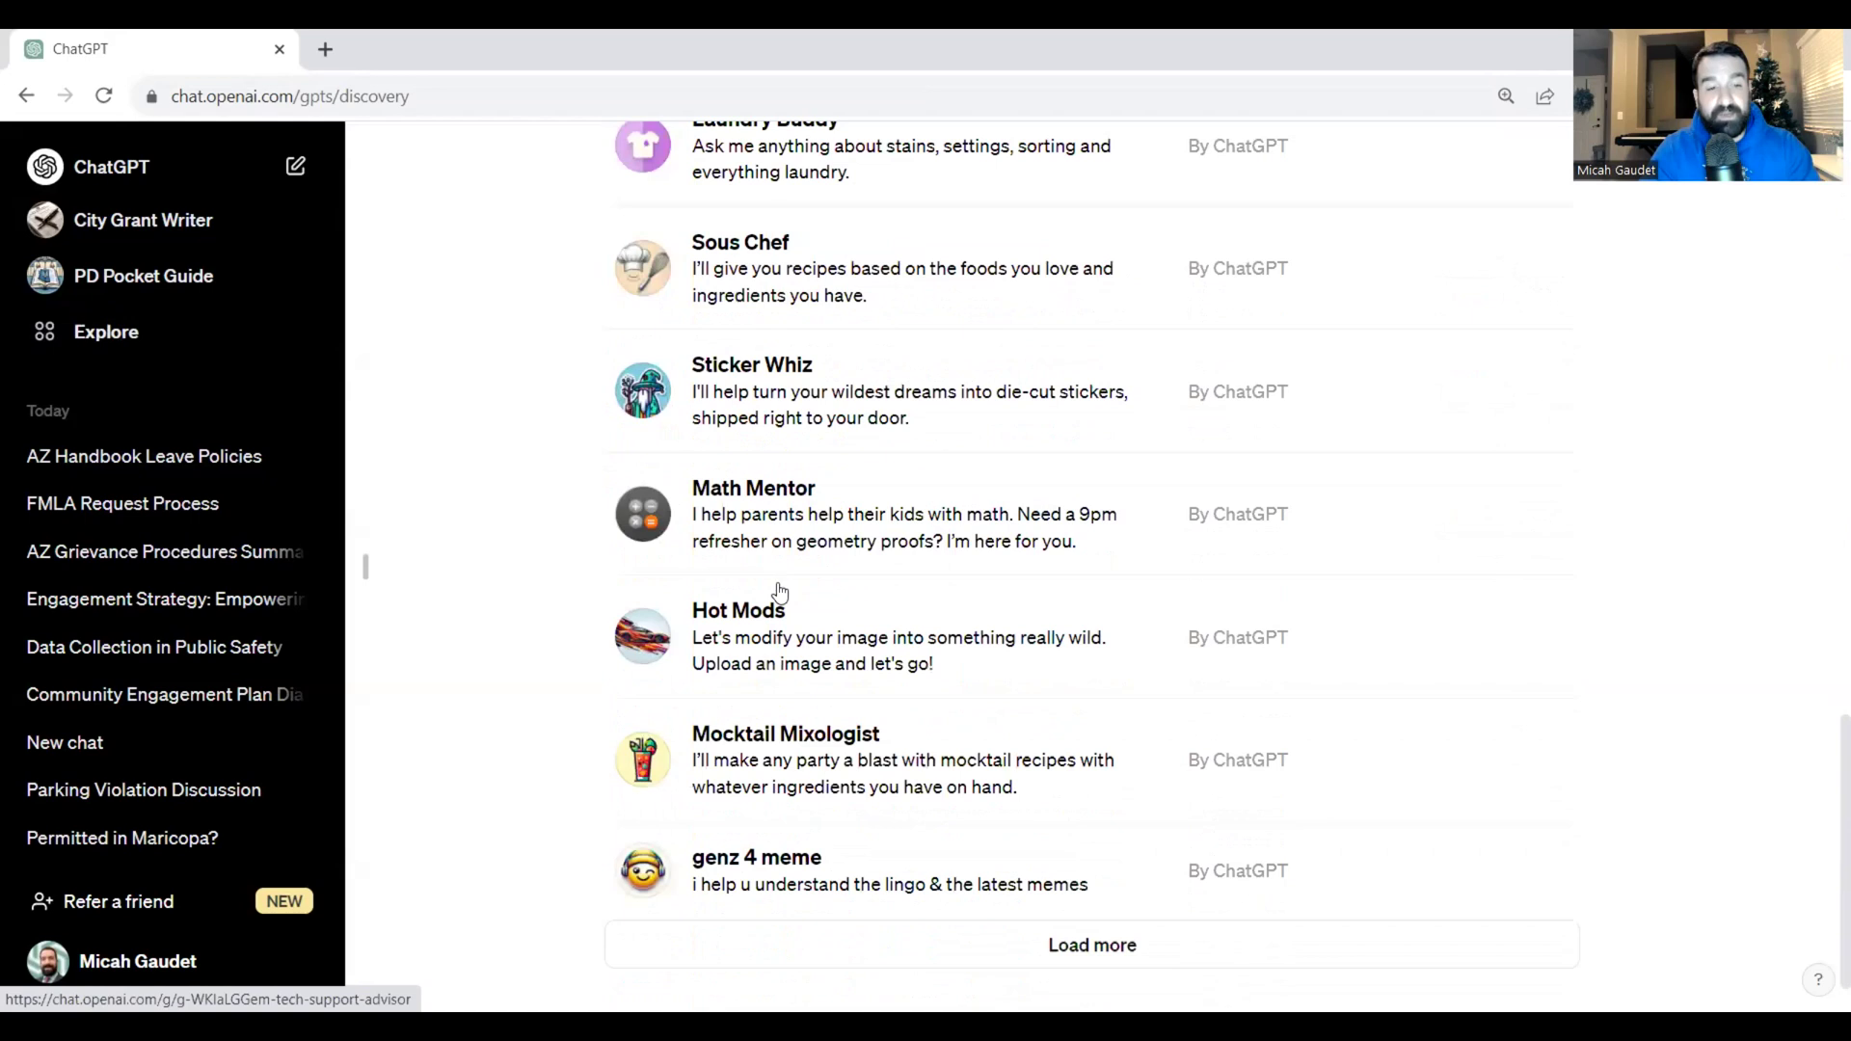
scroll(780, 590, "up", 12)
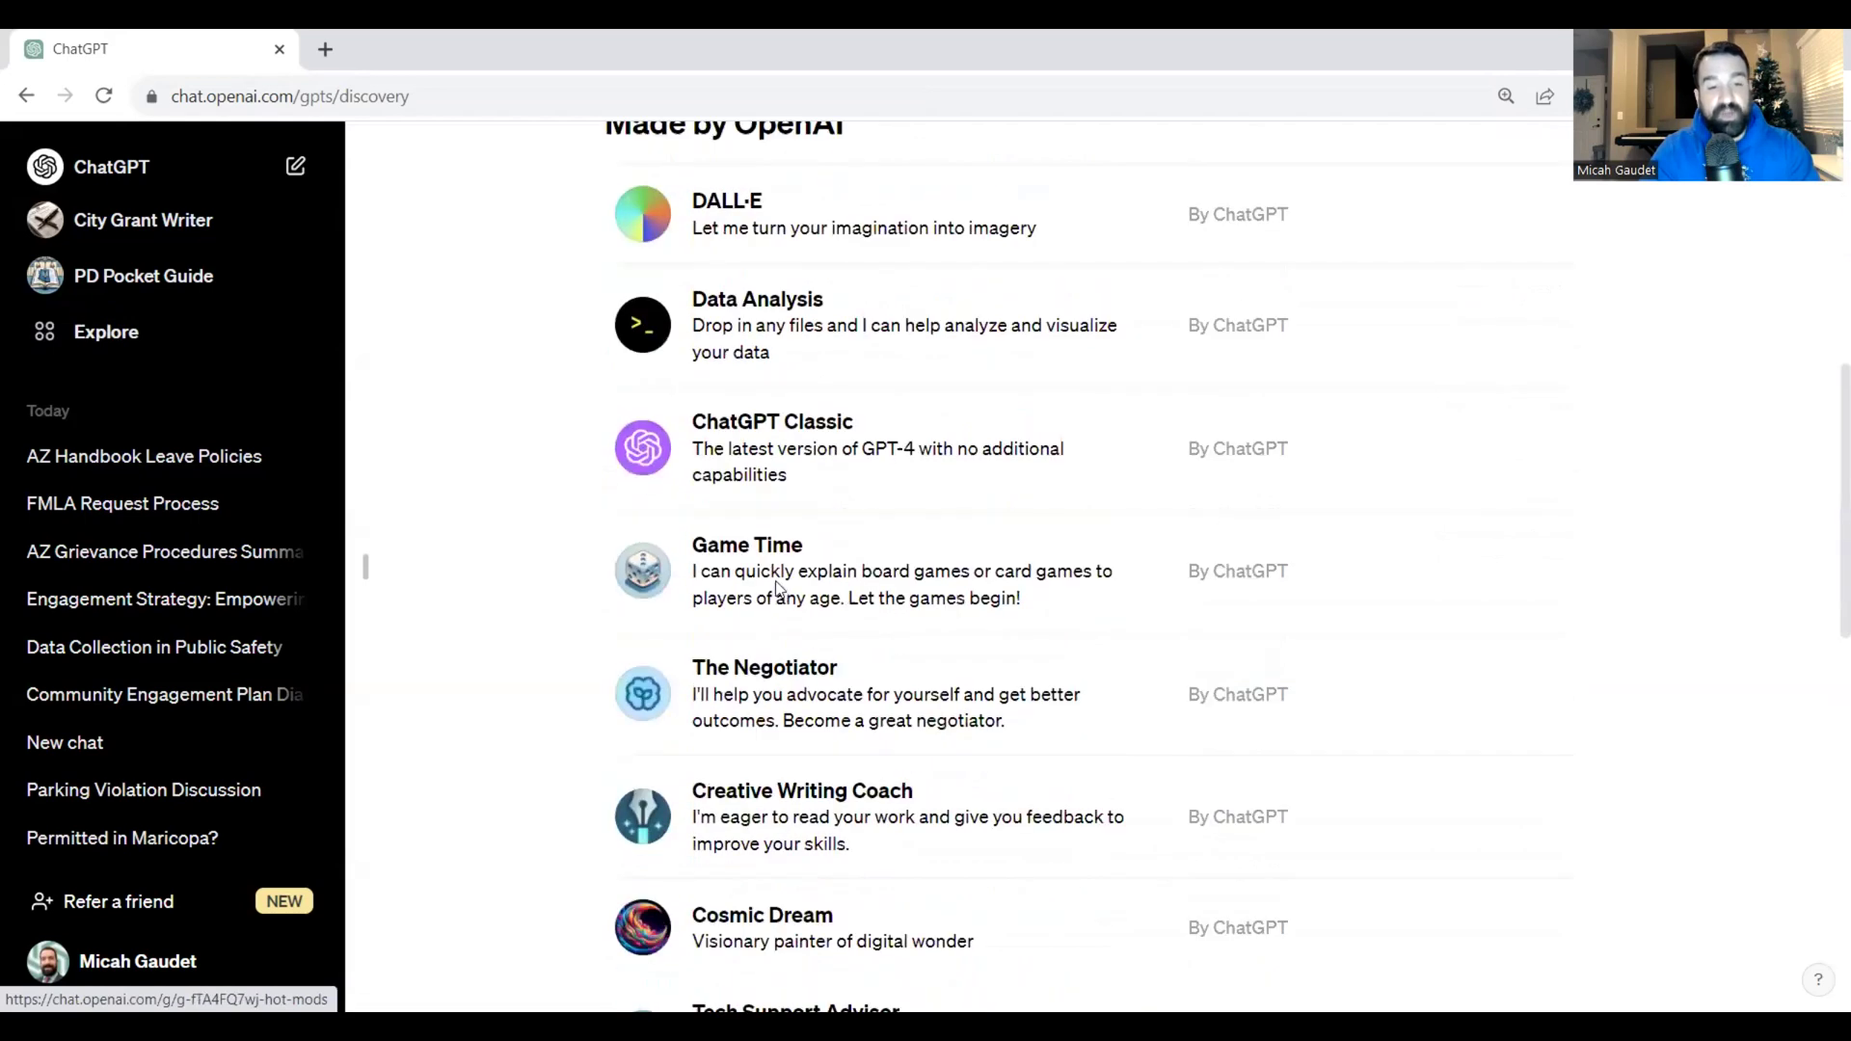
scroll(855, 372, "up", 5)
left_click(742, 287)
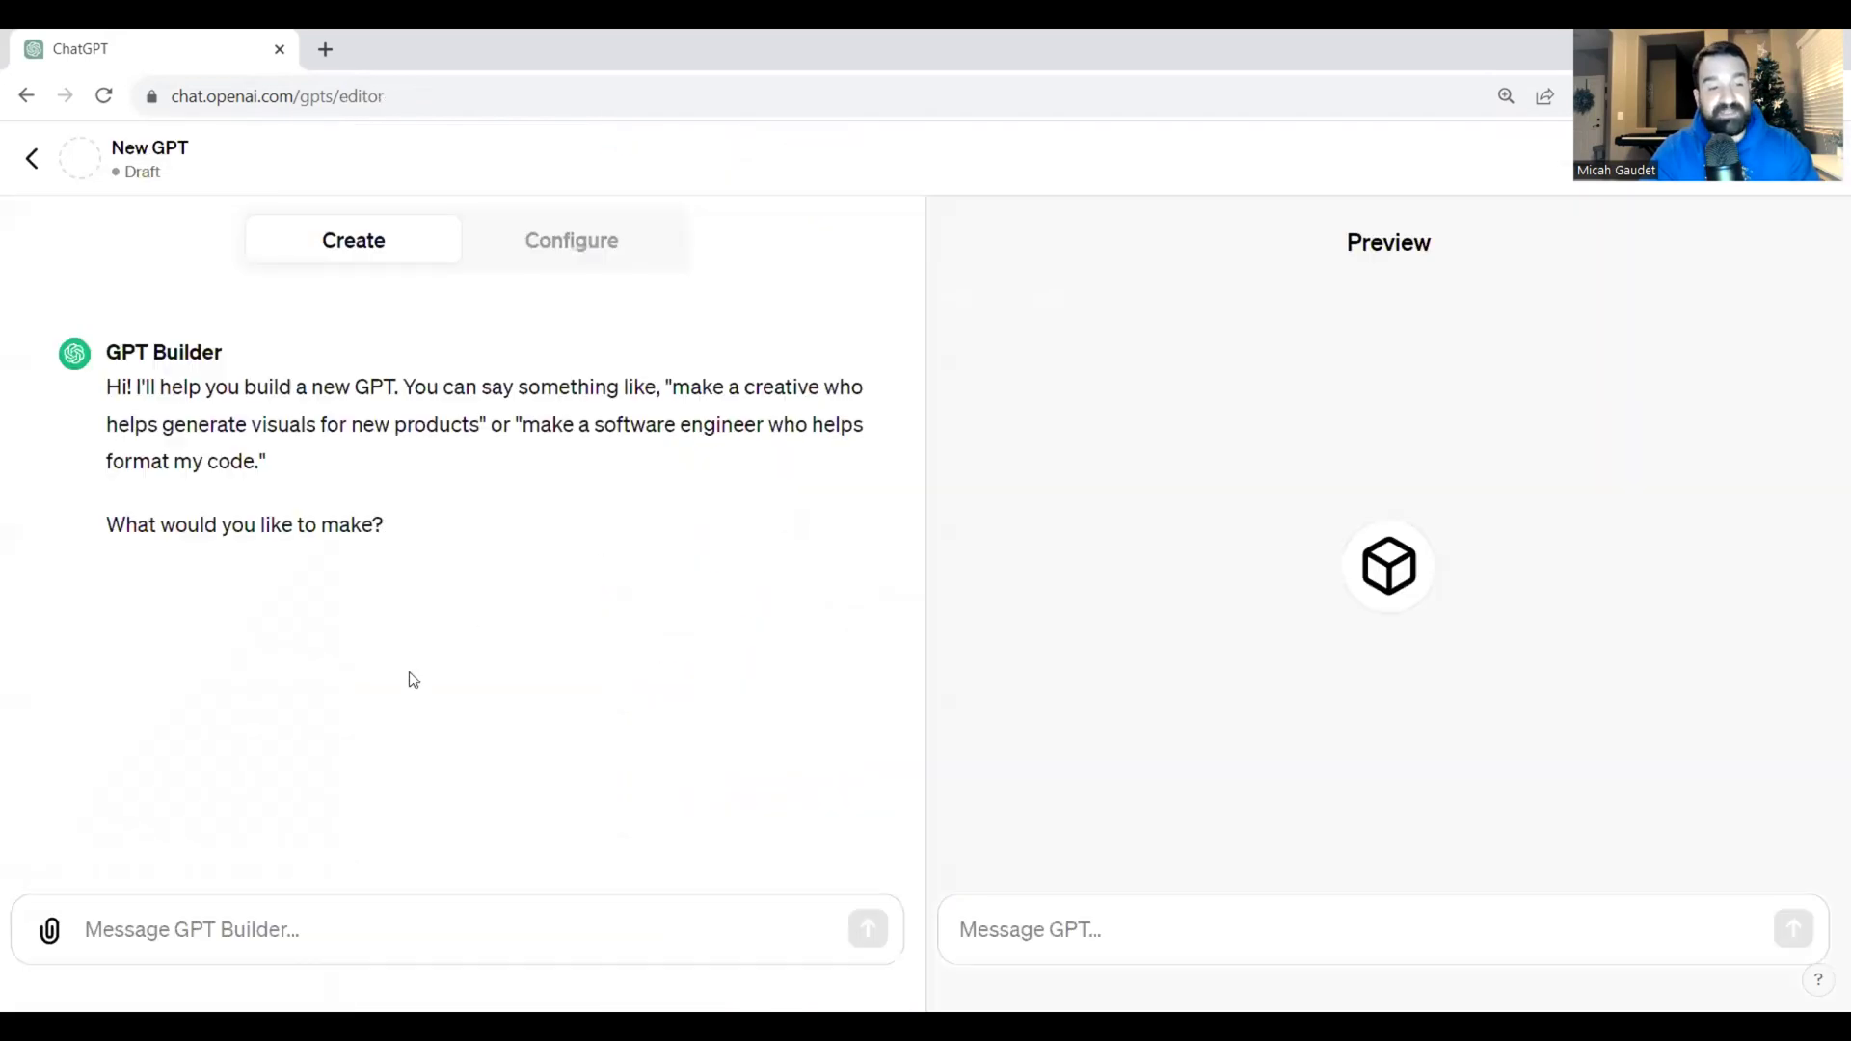
Ask GPT Builder for a GPT based on the Arizona State Employee Handbook, for state employees to have conversation with their personnel policies.
left_click(207, 925)
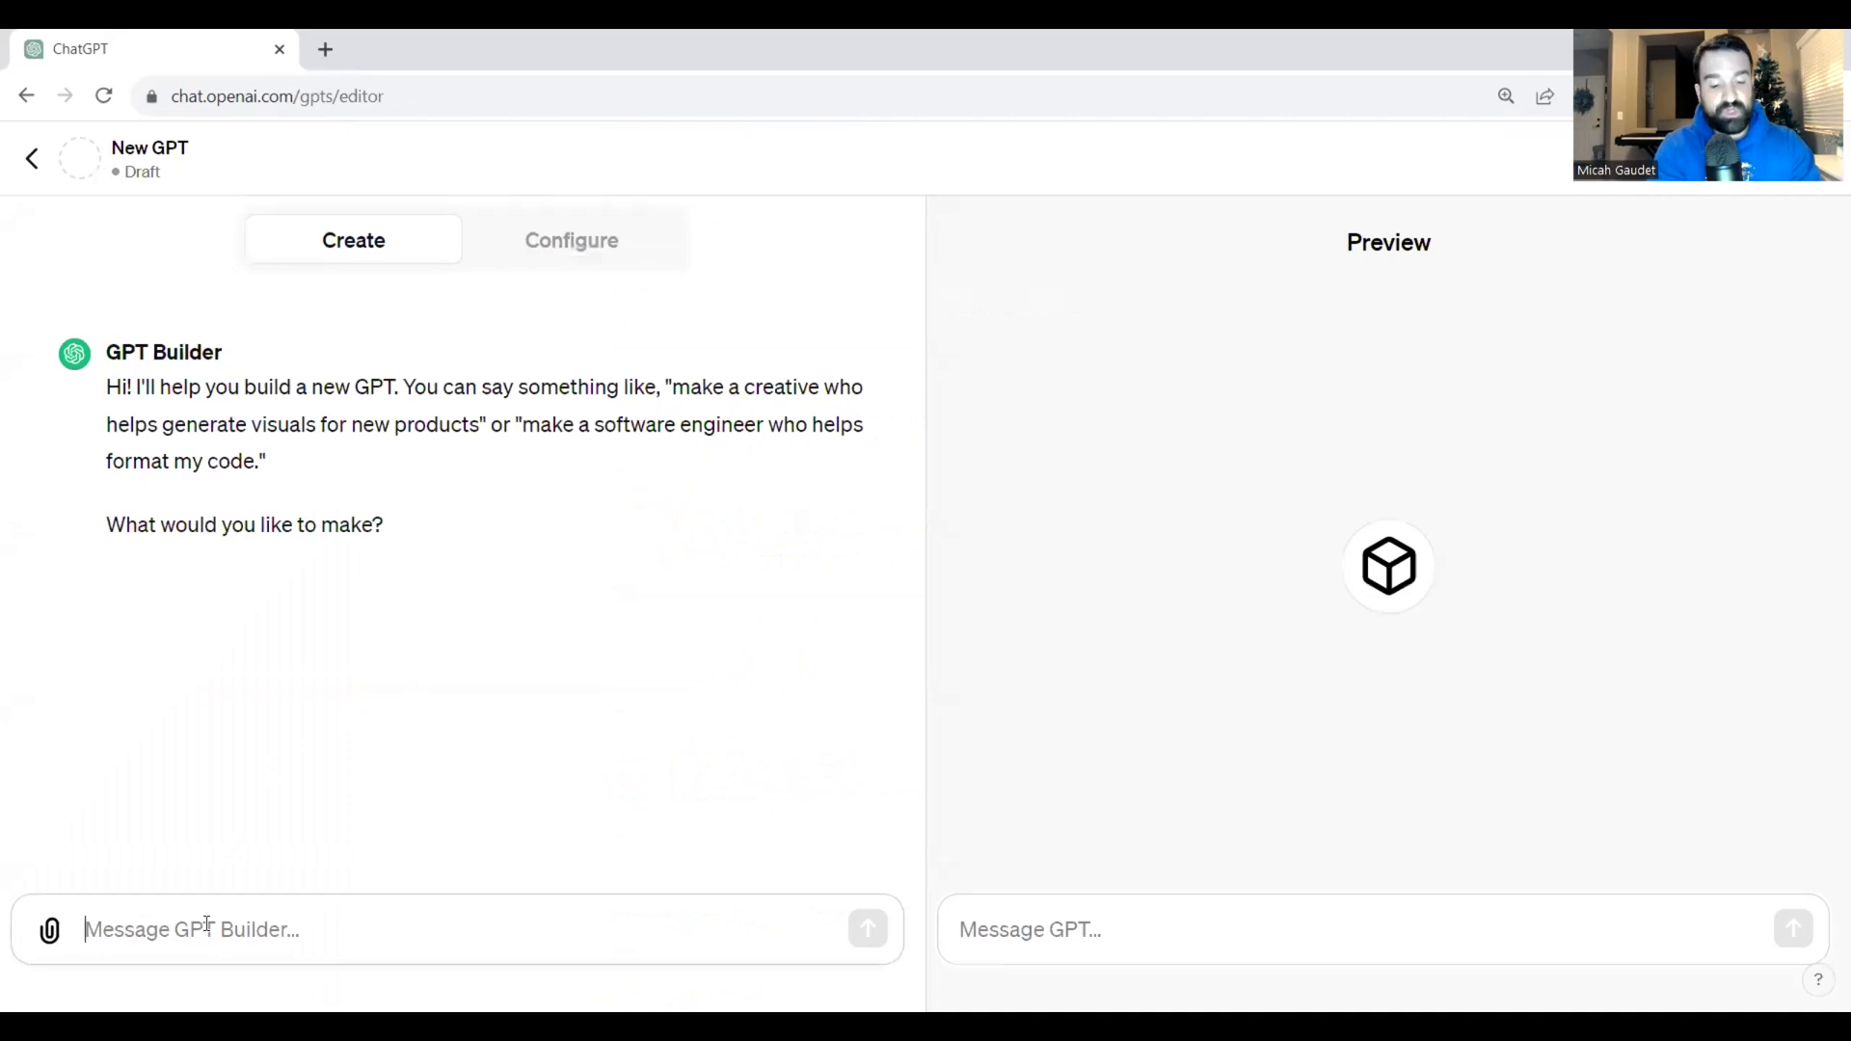
type("i want to create a gpt that is based on the Arizona State Employee Handbook. ")
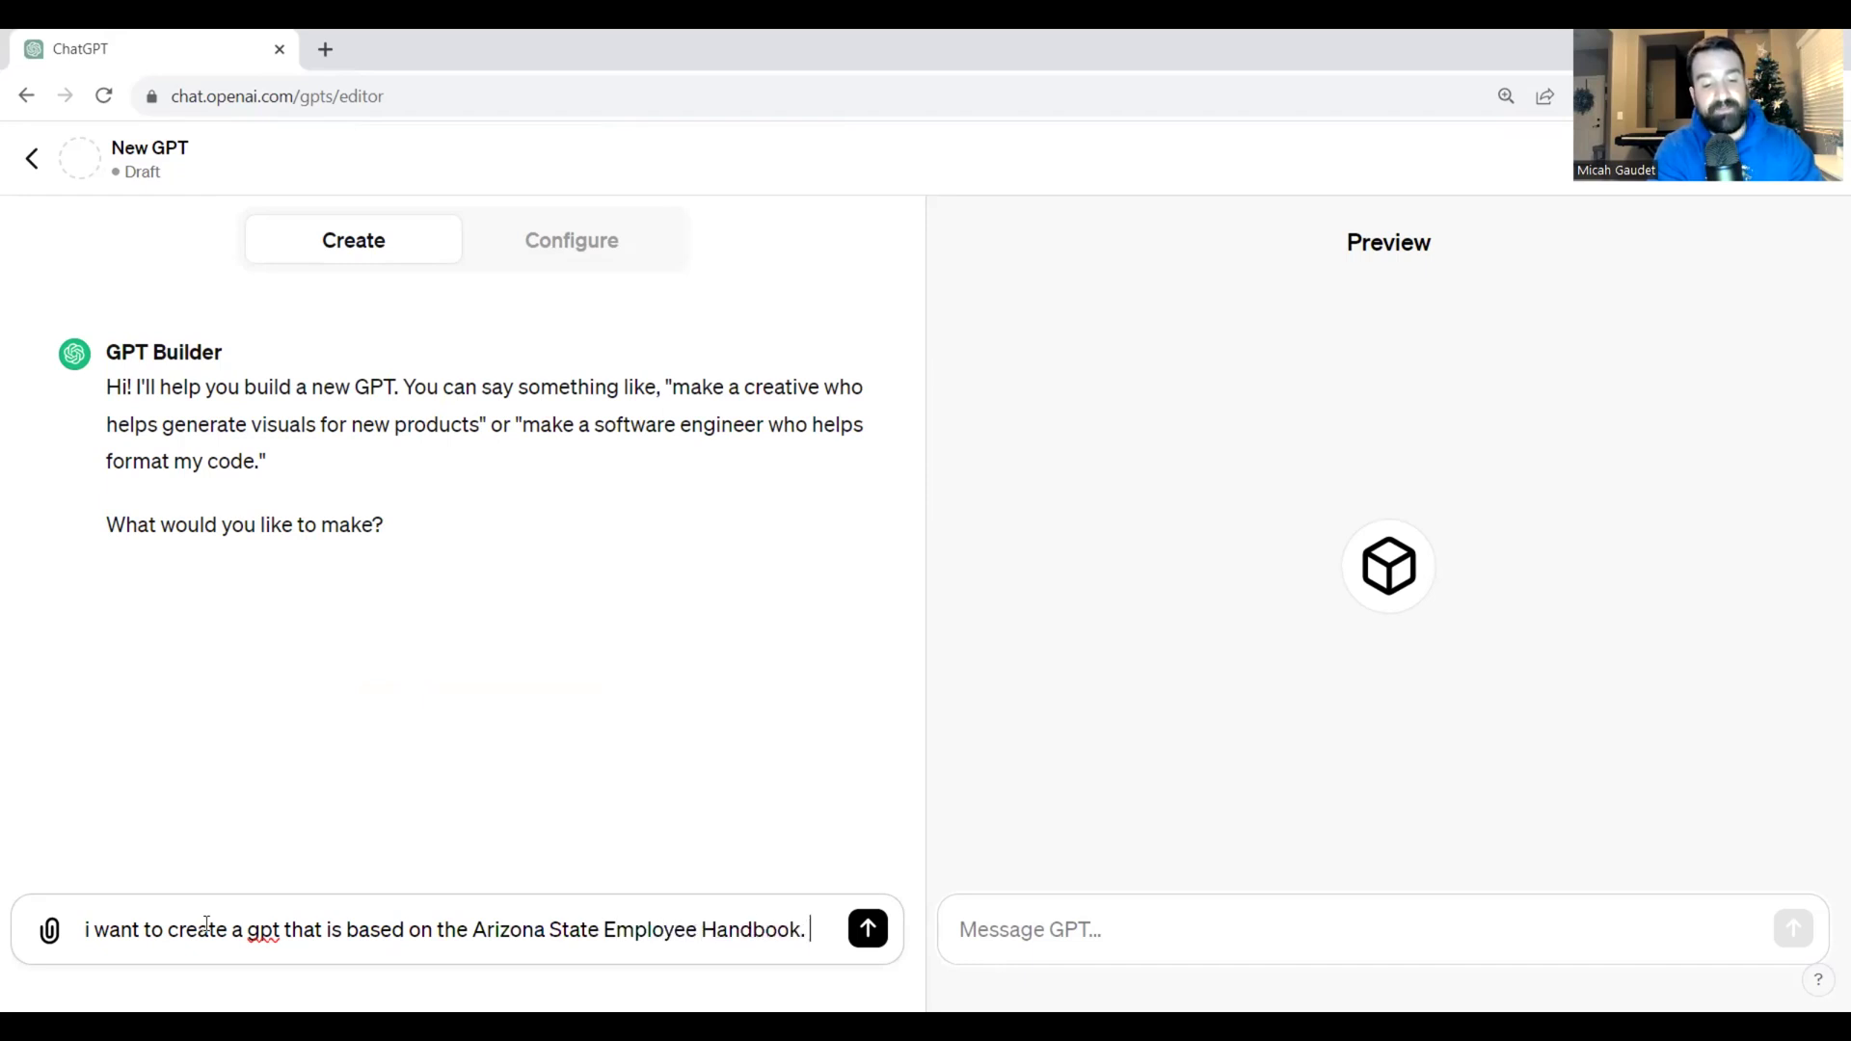
type("this will be for state emp")
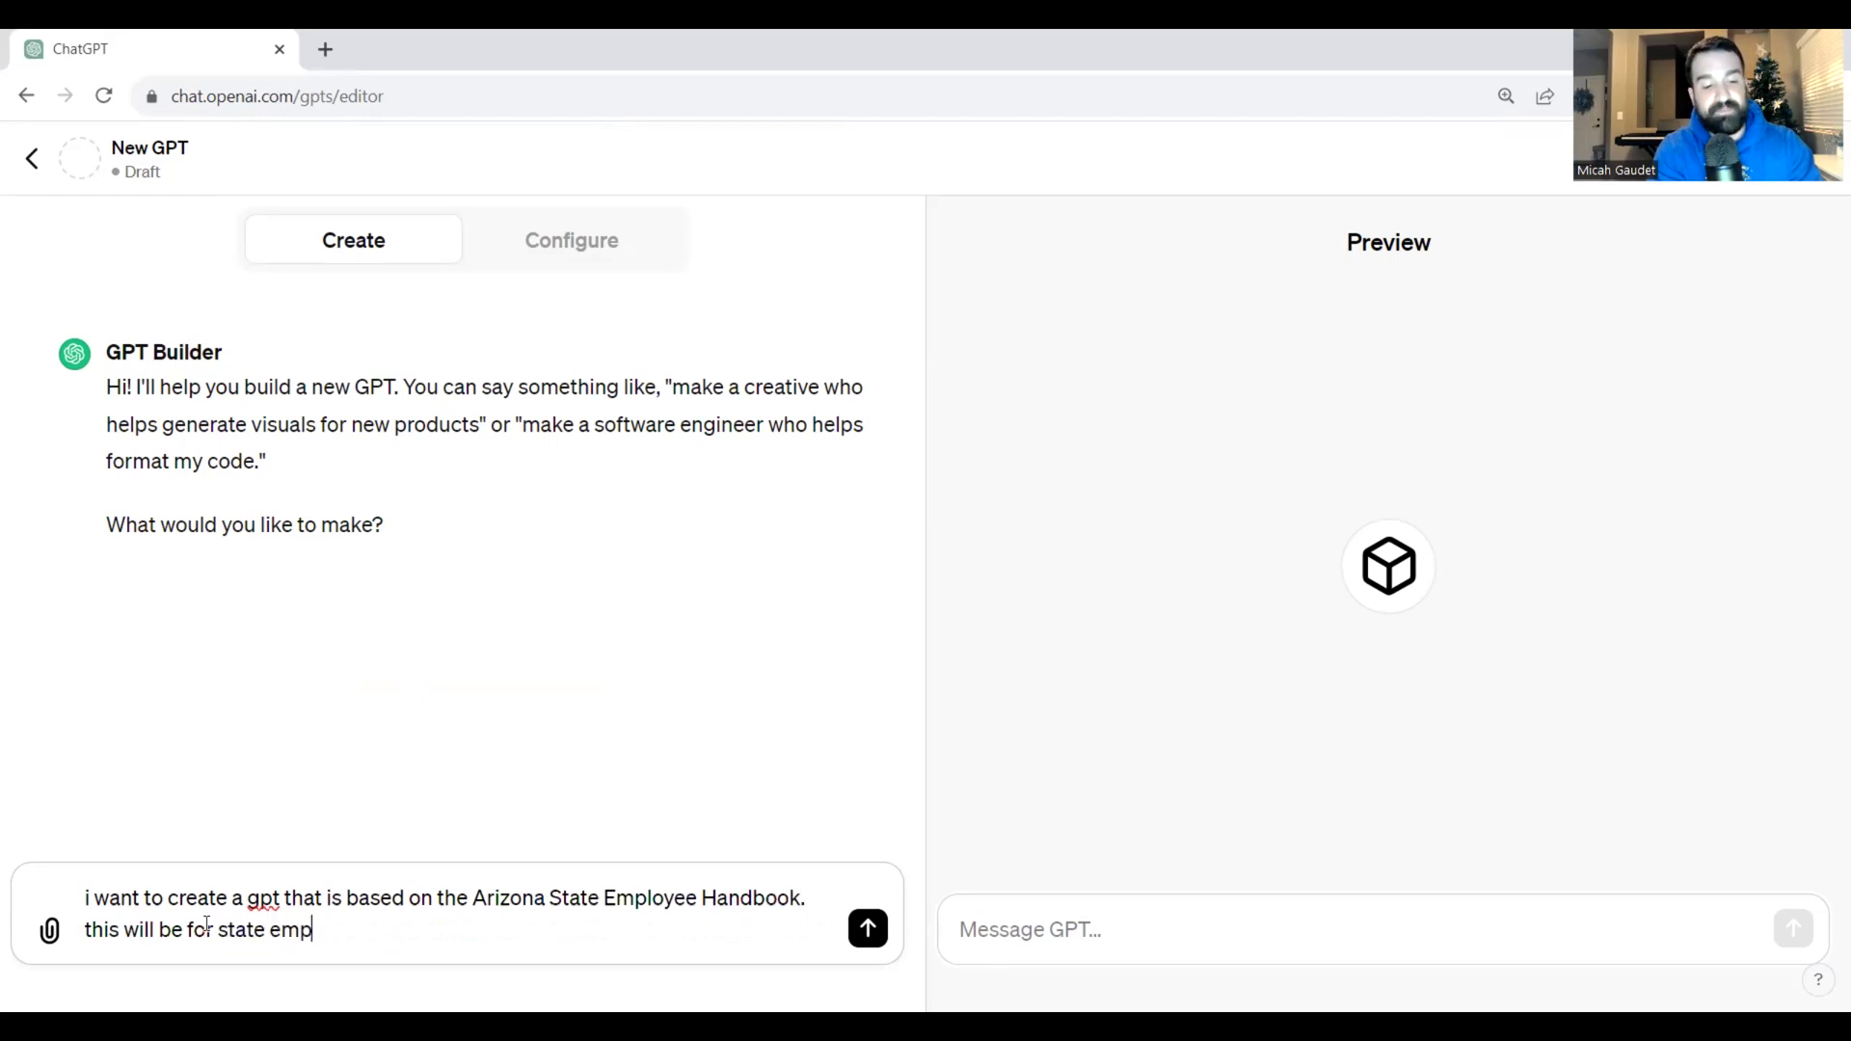
type("loyees to have ")
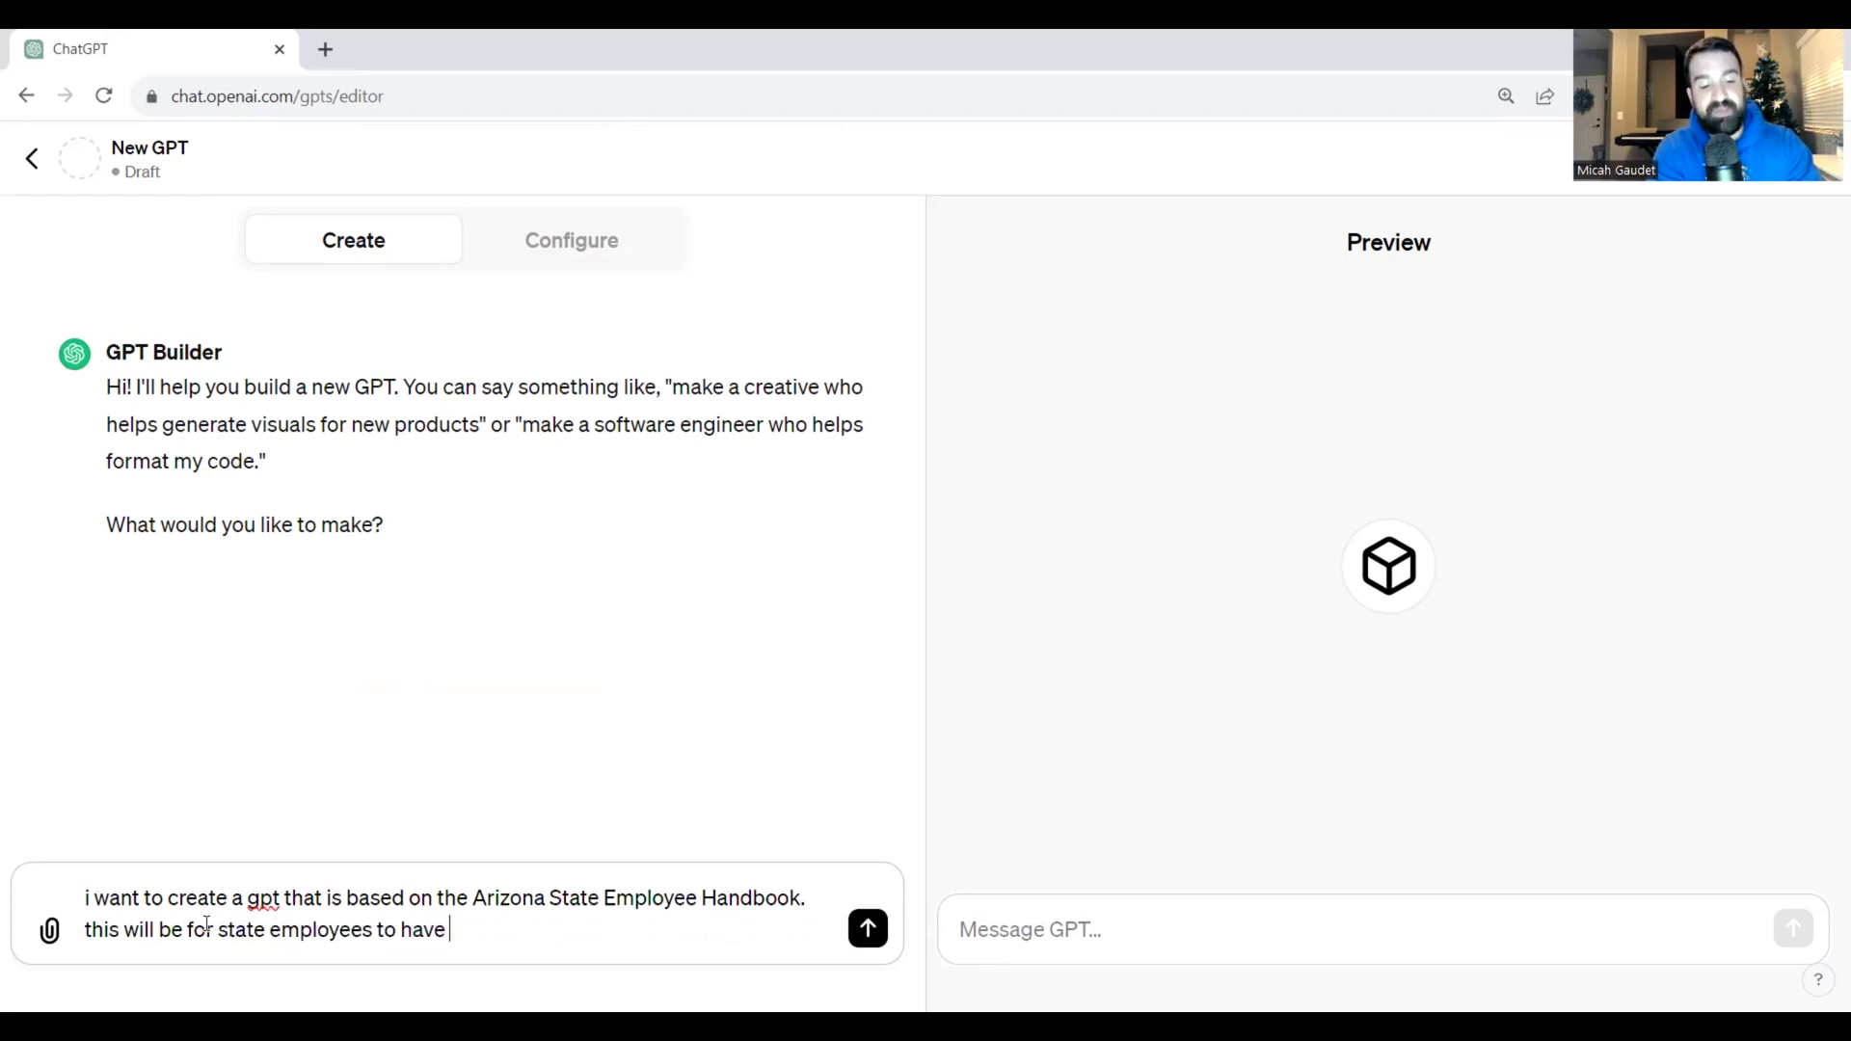
type("conversation with their person")
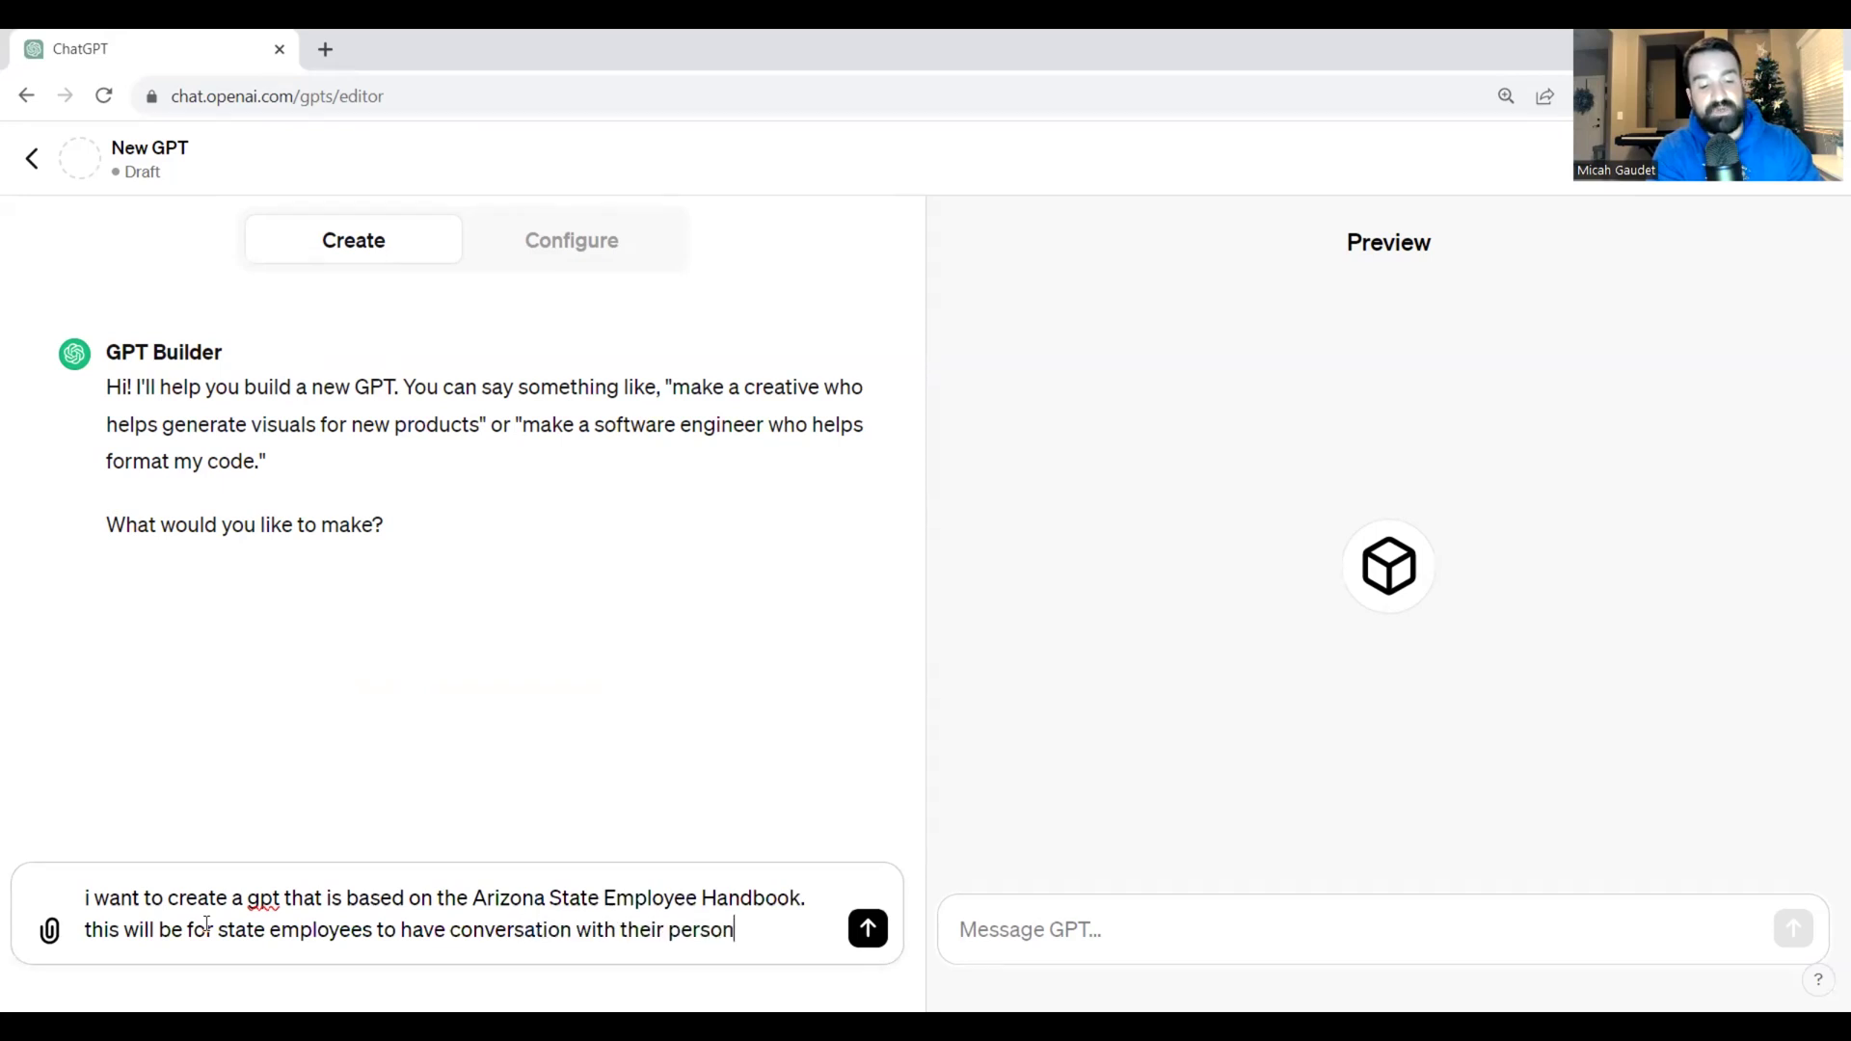
type("nel pl")
key("BackSpace")
type("ol")
key("BackSpace")
key("BackSpace")
type("olicies")
key("Return")
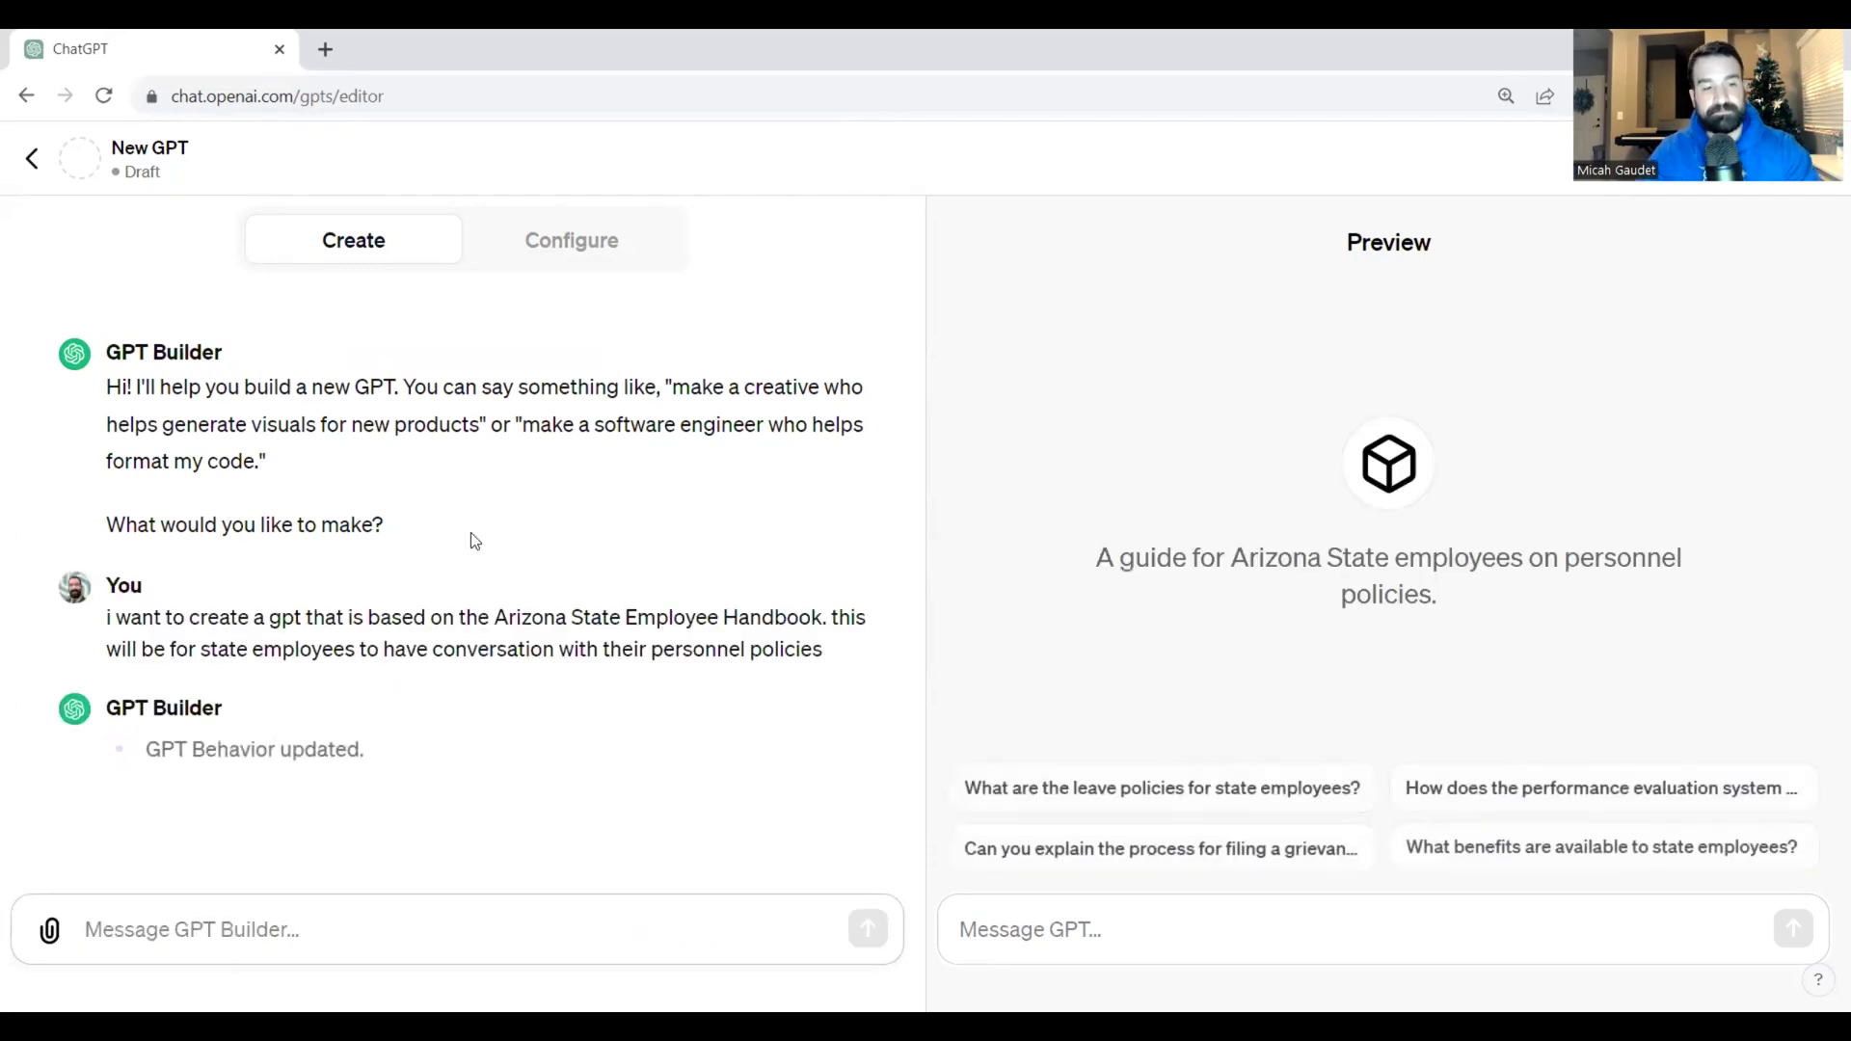
Accept the suggested name "Arizona State Policy Guide" by replying "the name is fine".
left_click(256, 910)
type("th")
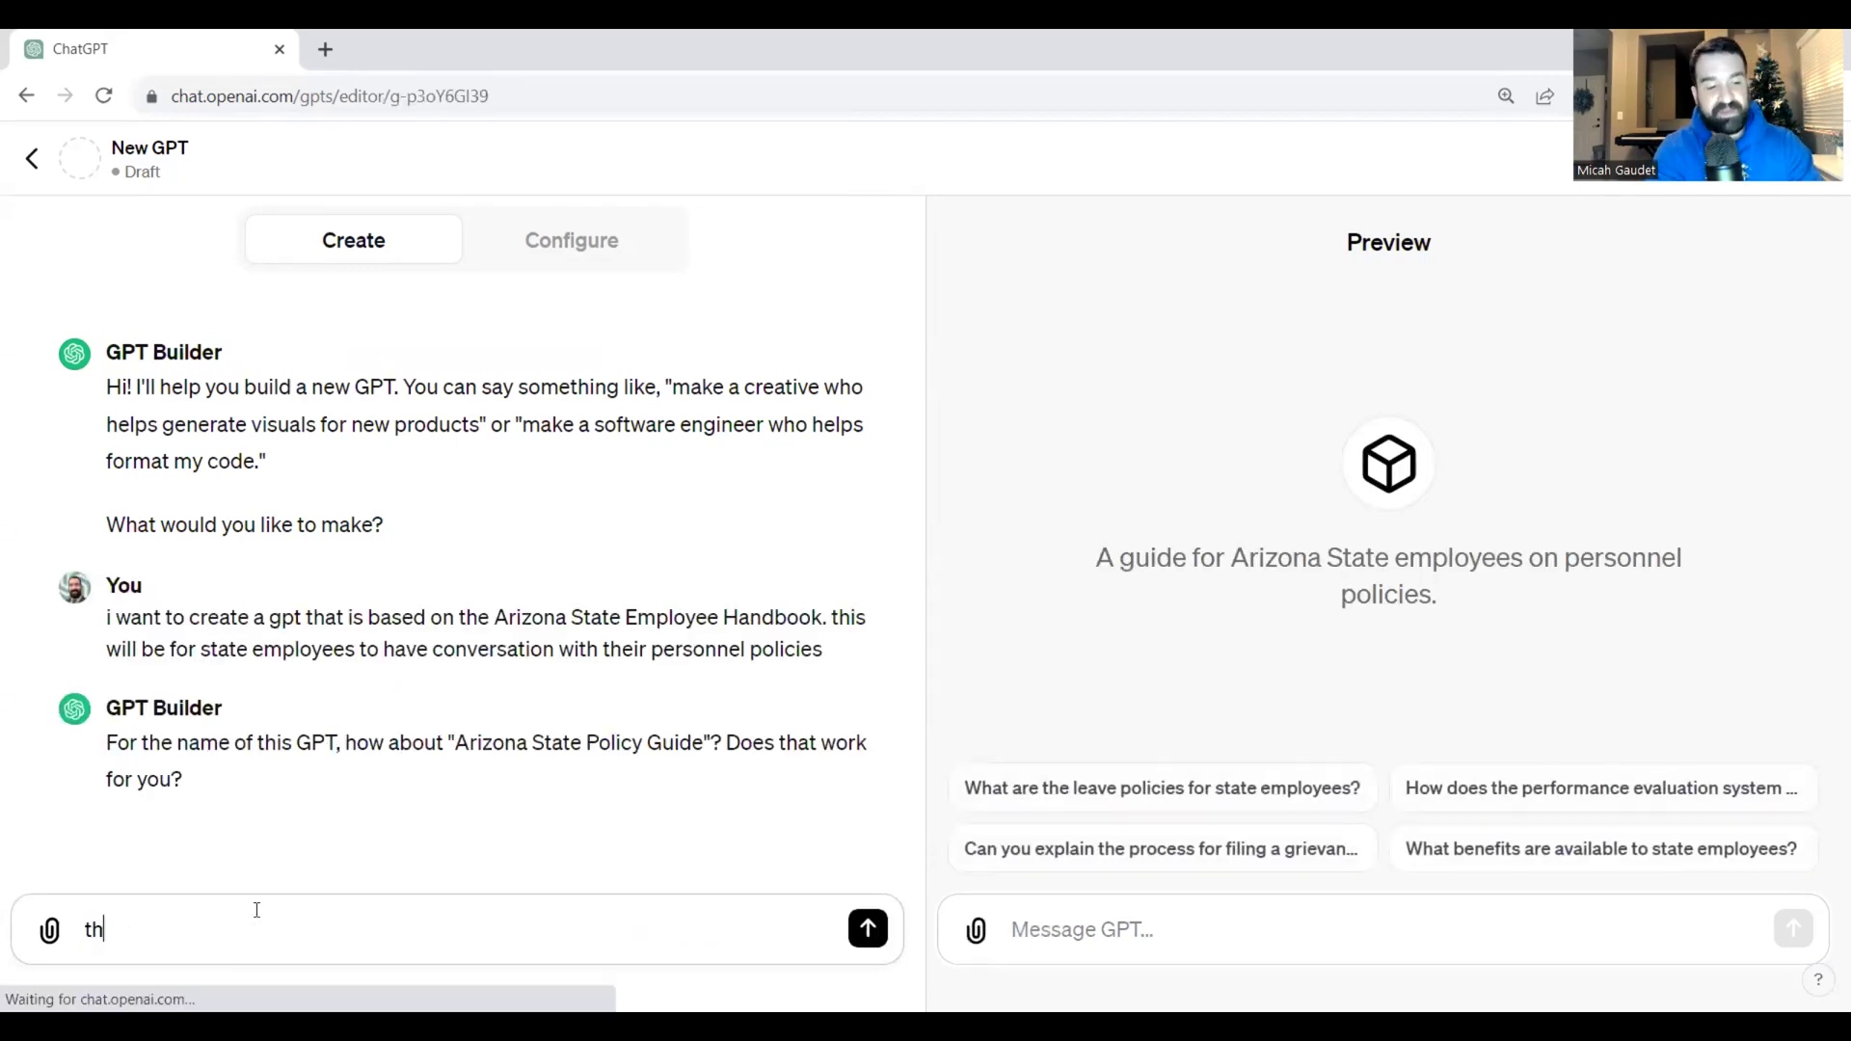
type("e nsa")
key("BackSpace")
key("BackSpace")
type("ame ")
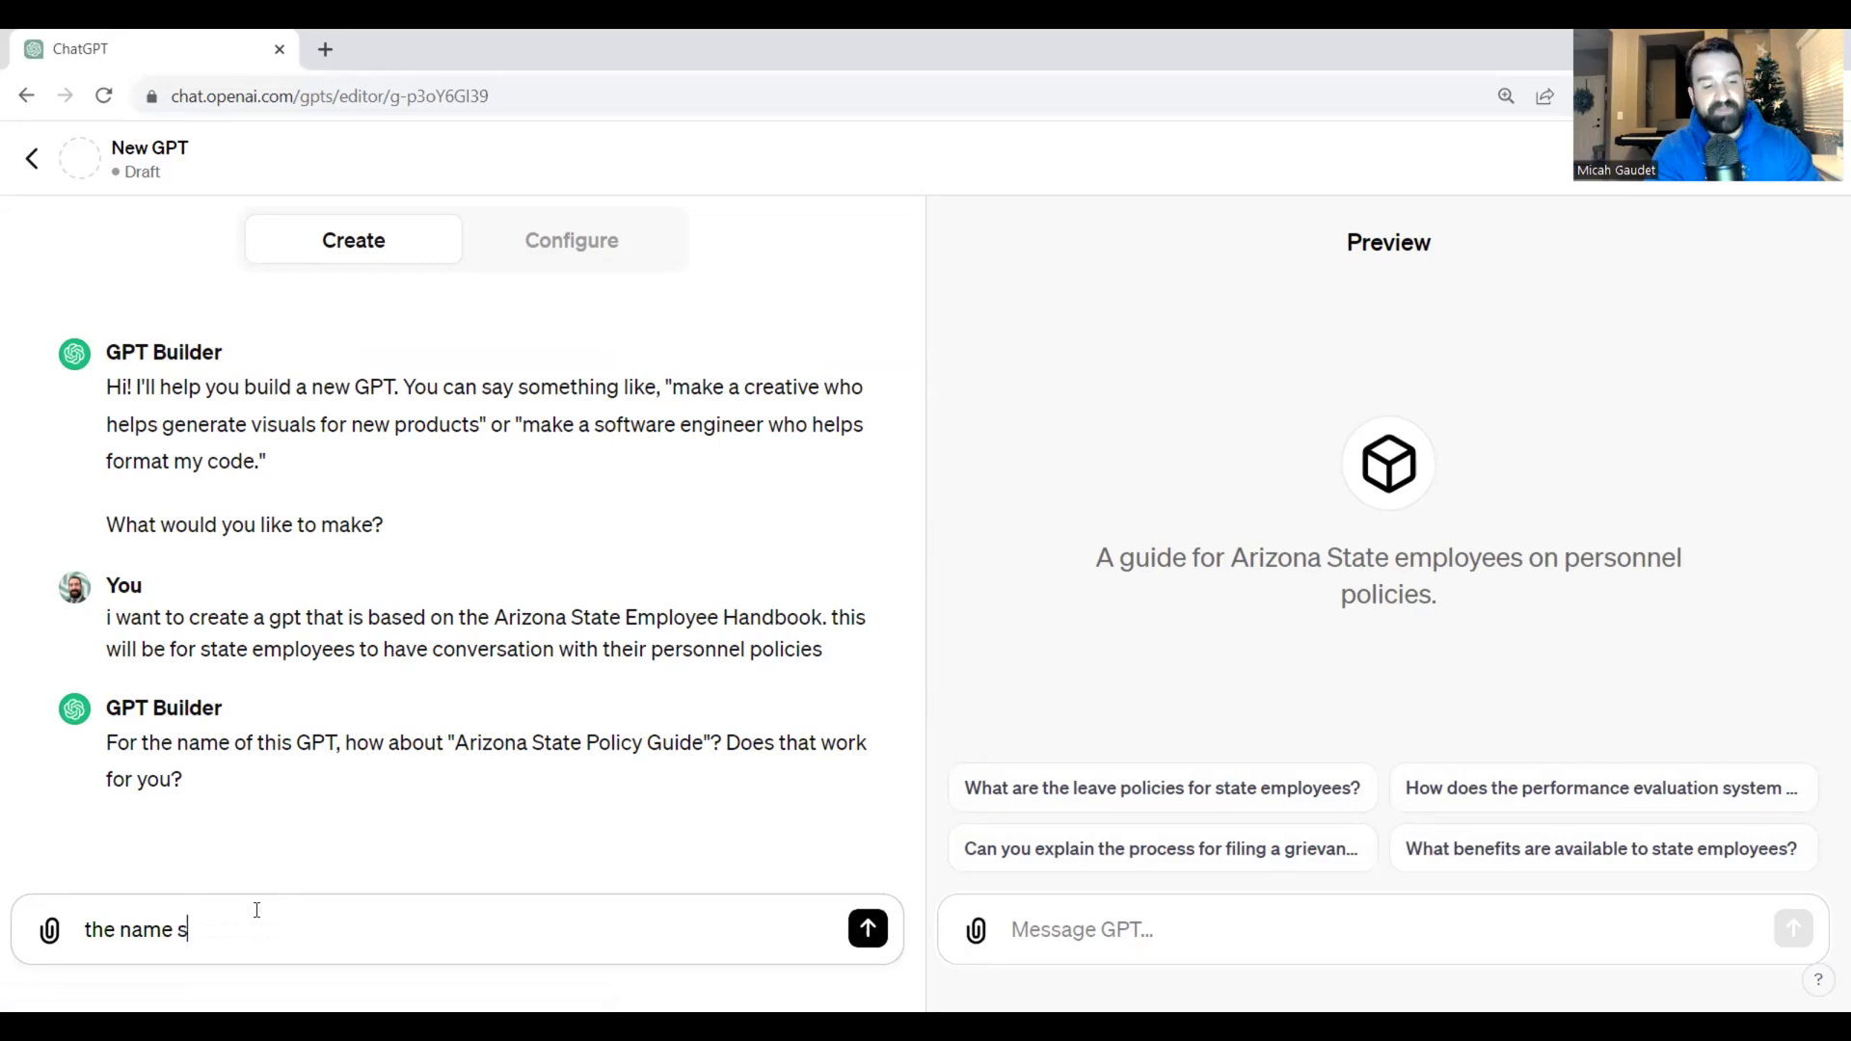
type("is fine")
key("Return")
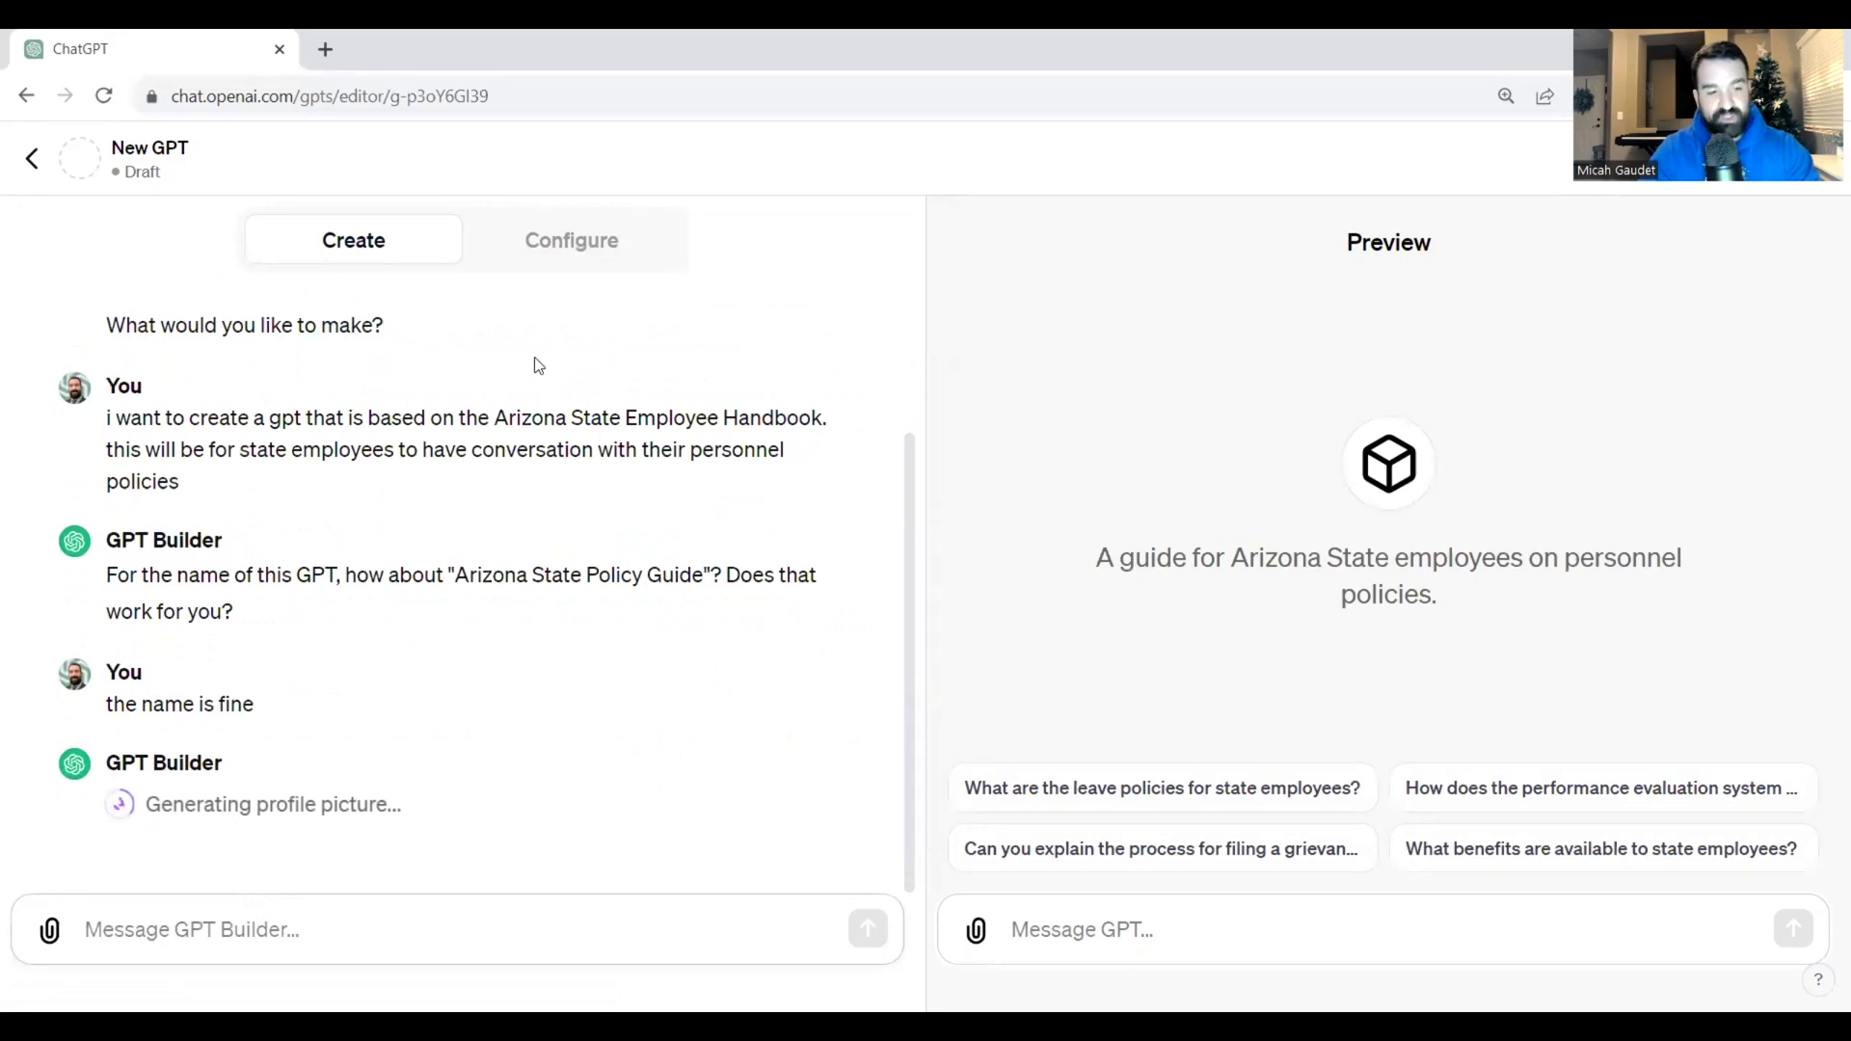
Disable the DALL·E Image Generation capability in the GPT's configuration.
left_click(543, 267)
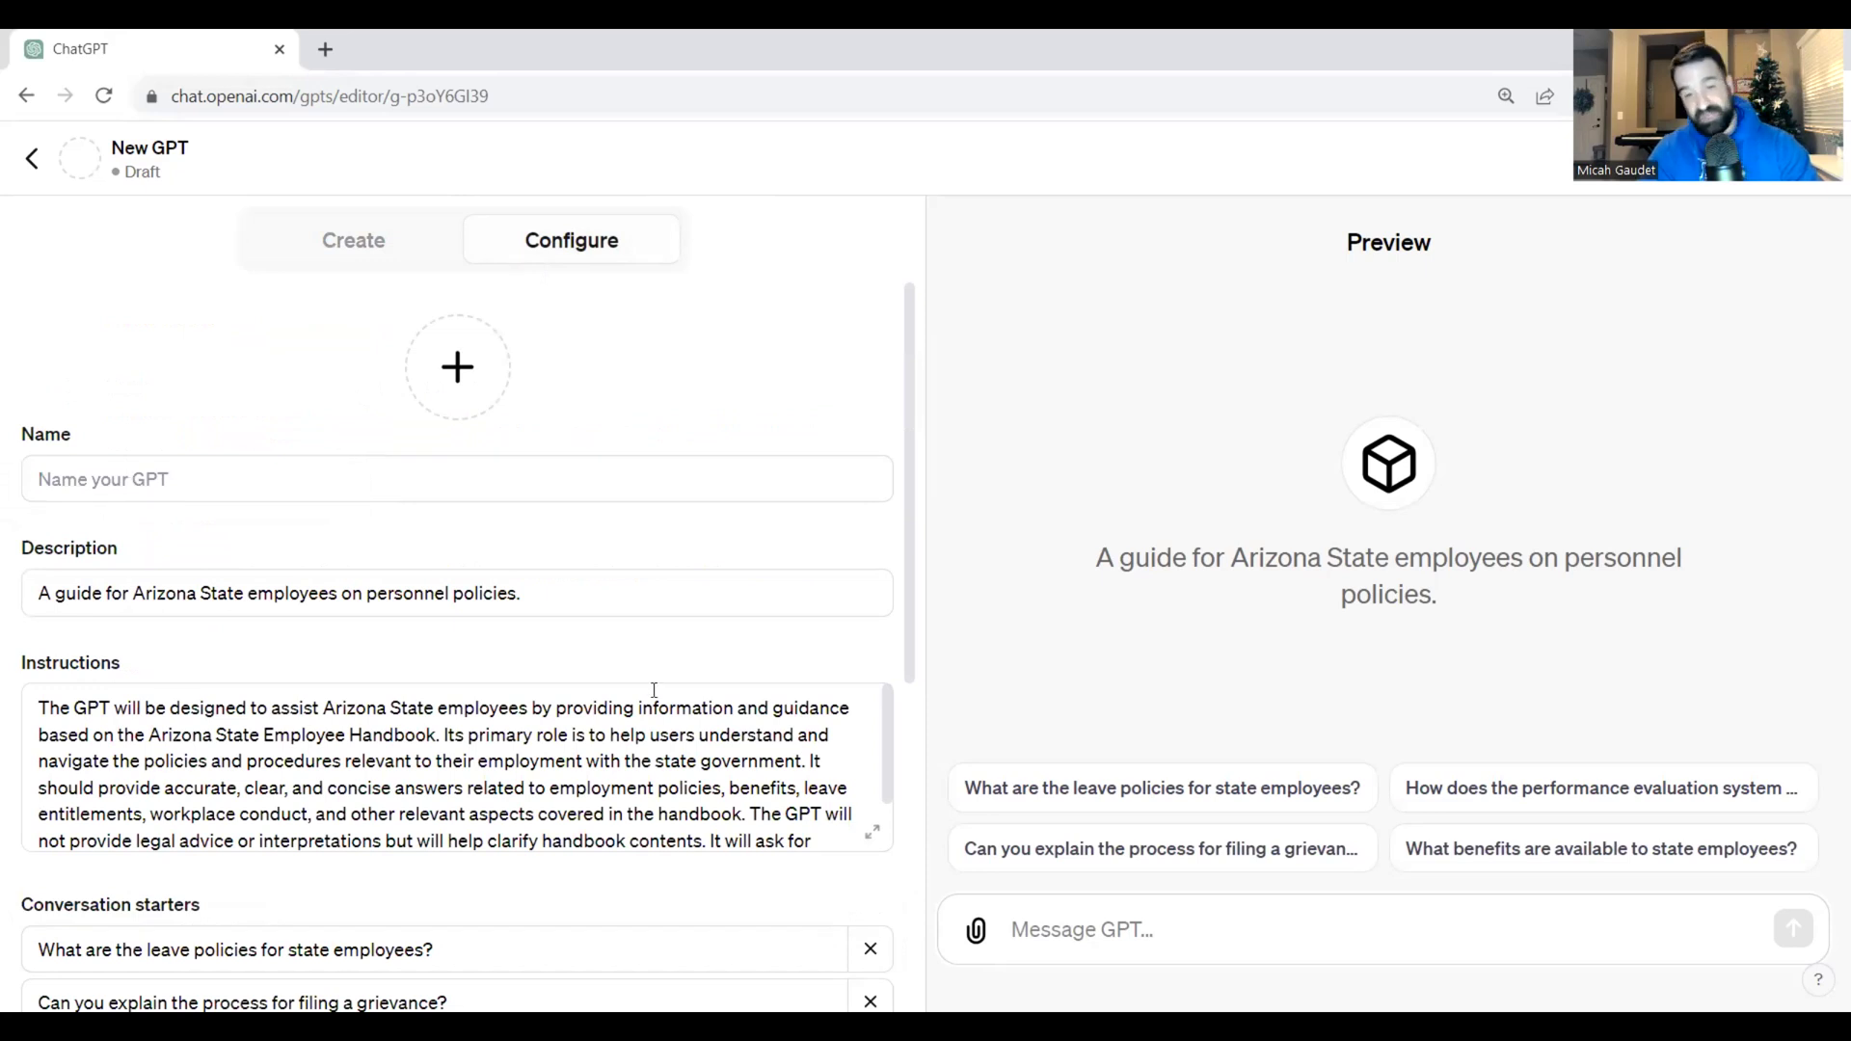
scroll(274, 651, "down", 6)
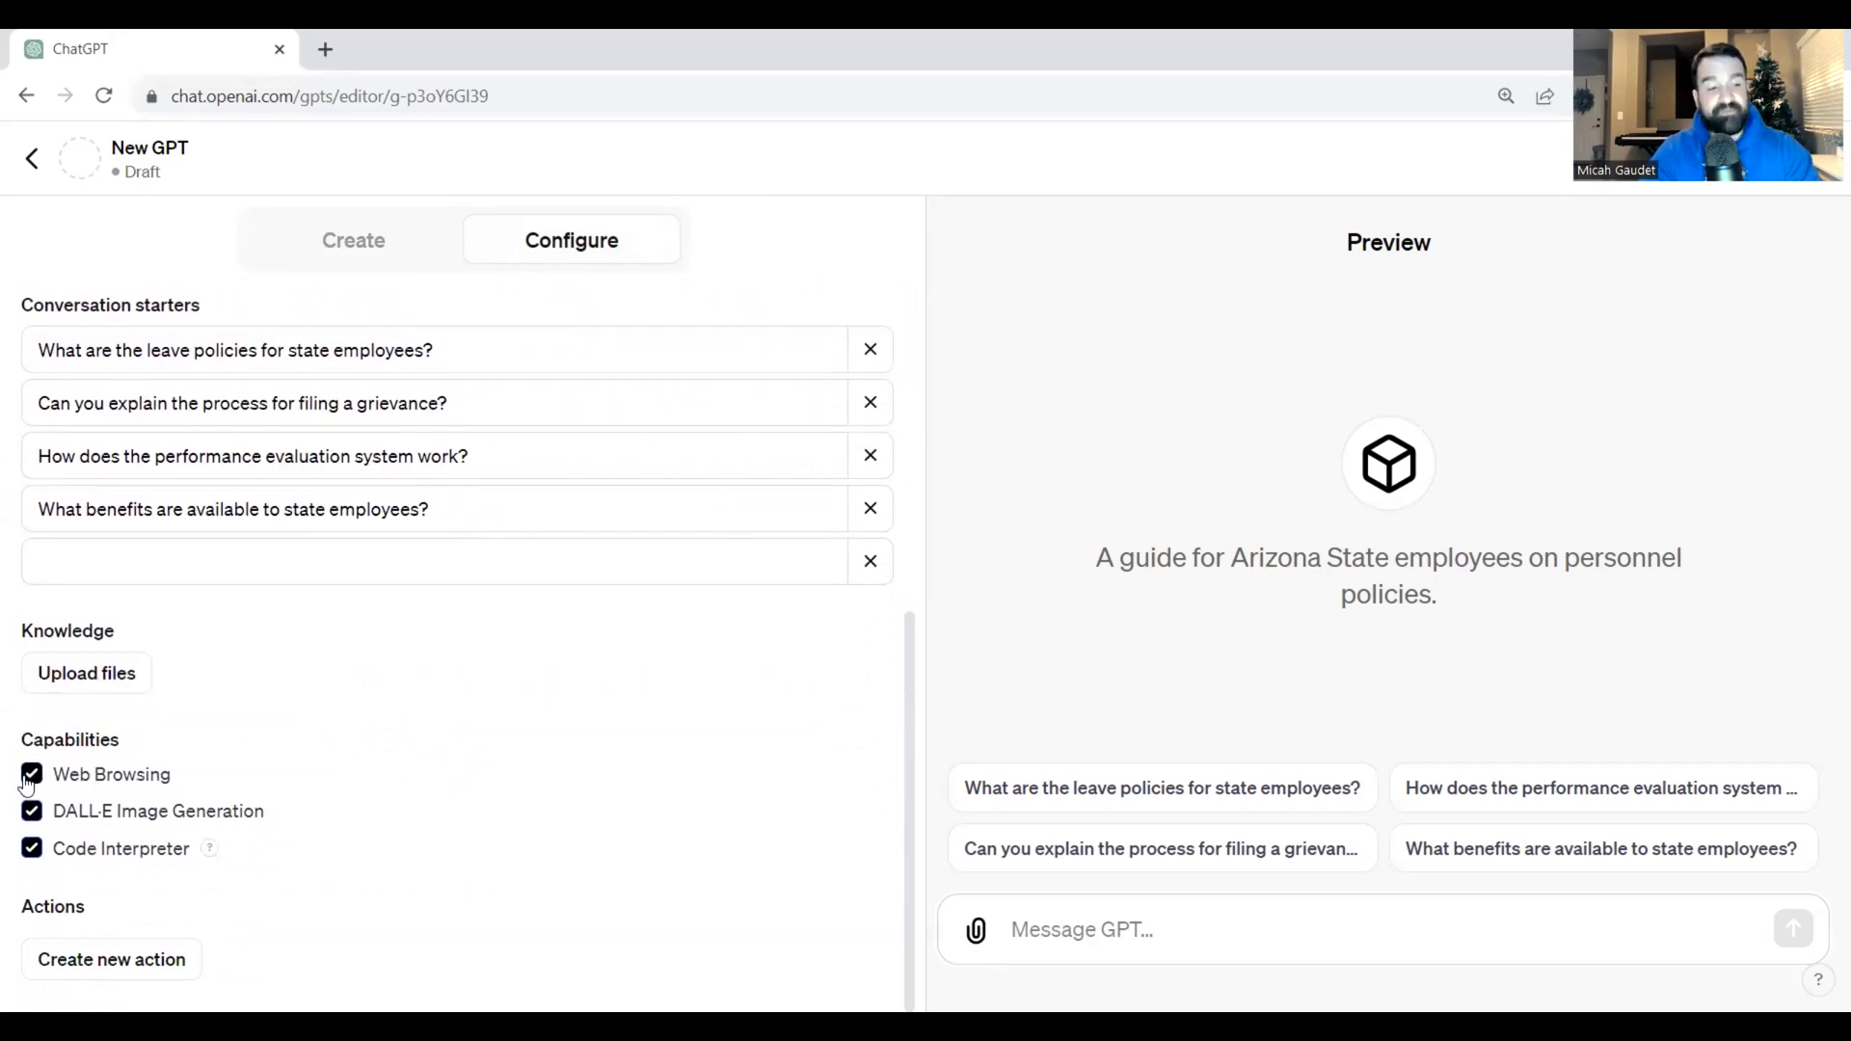
left_click(32, 811)
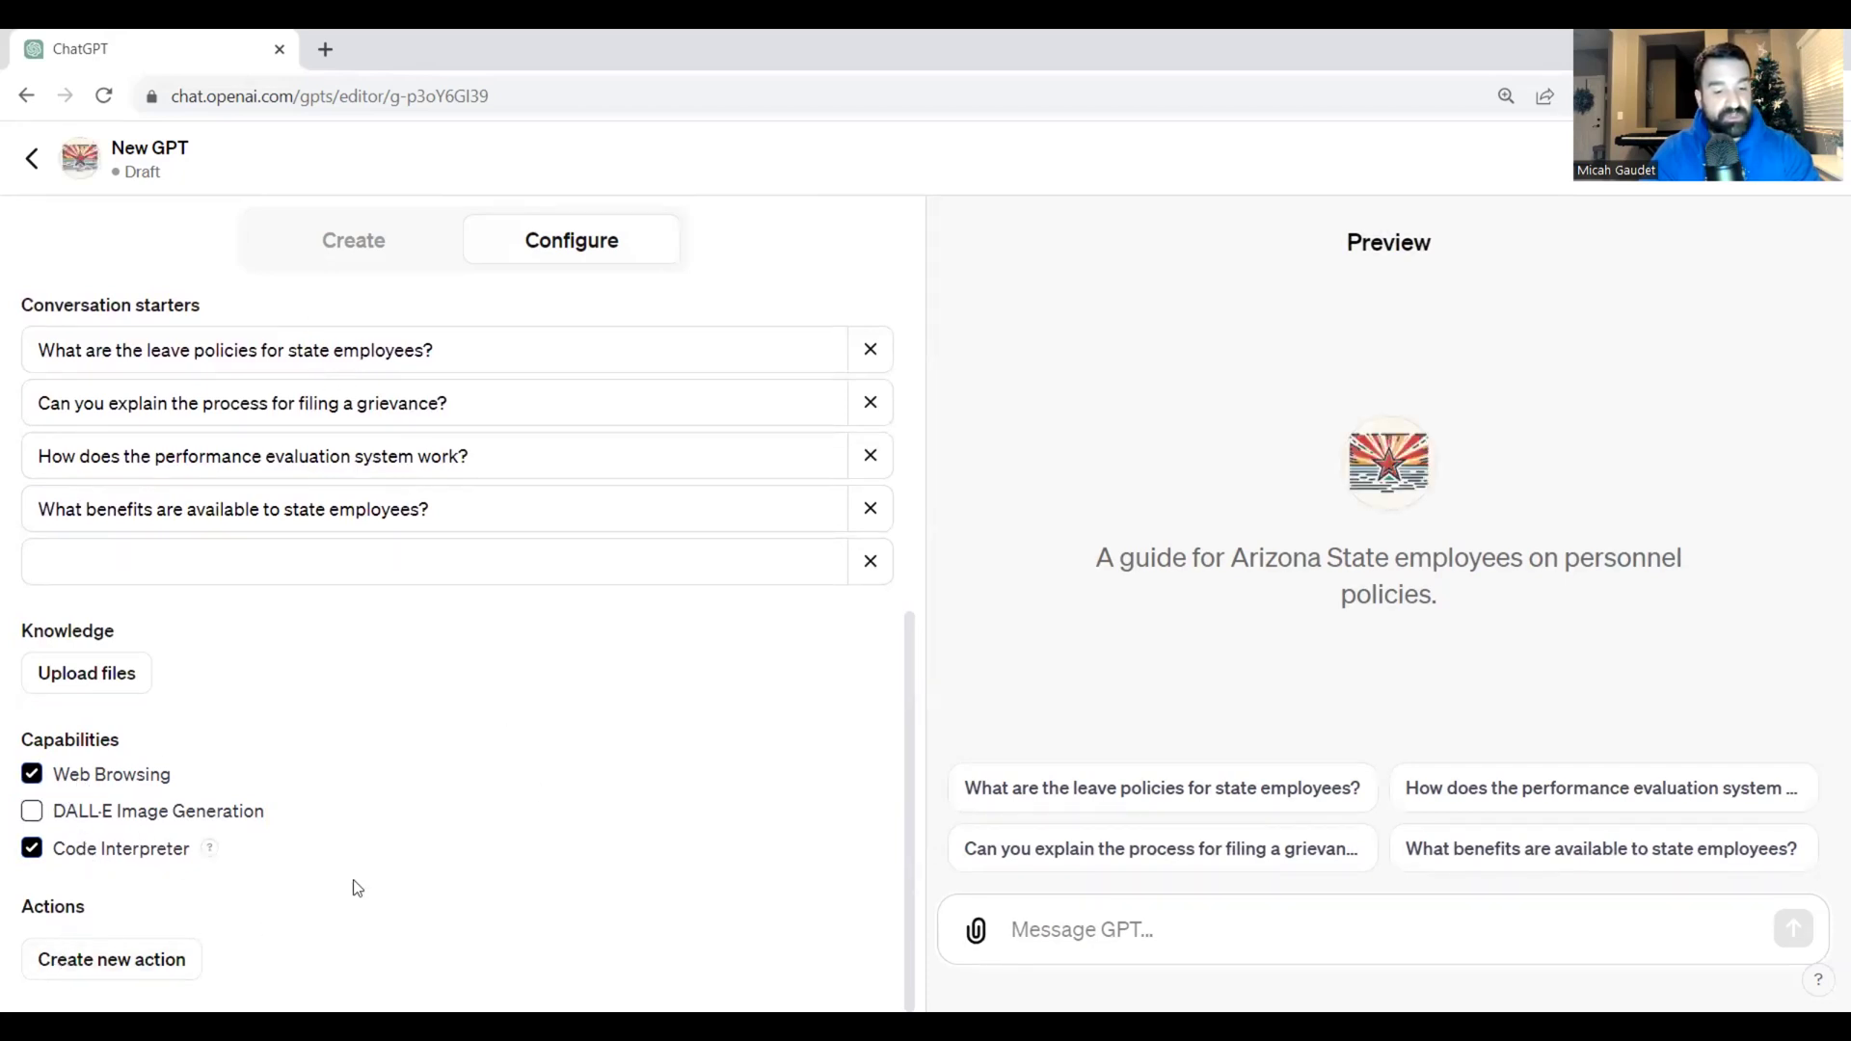
scroll(353, 699, "up", 2)
scroll(364, 725, "down", 2)
Reply "perfect" to the builder's profile picture message and answer the style question with "lets make the information more accessible".
left_click(389, 248)
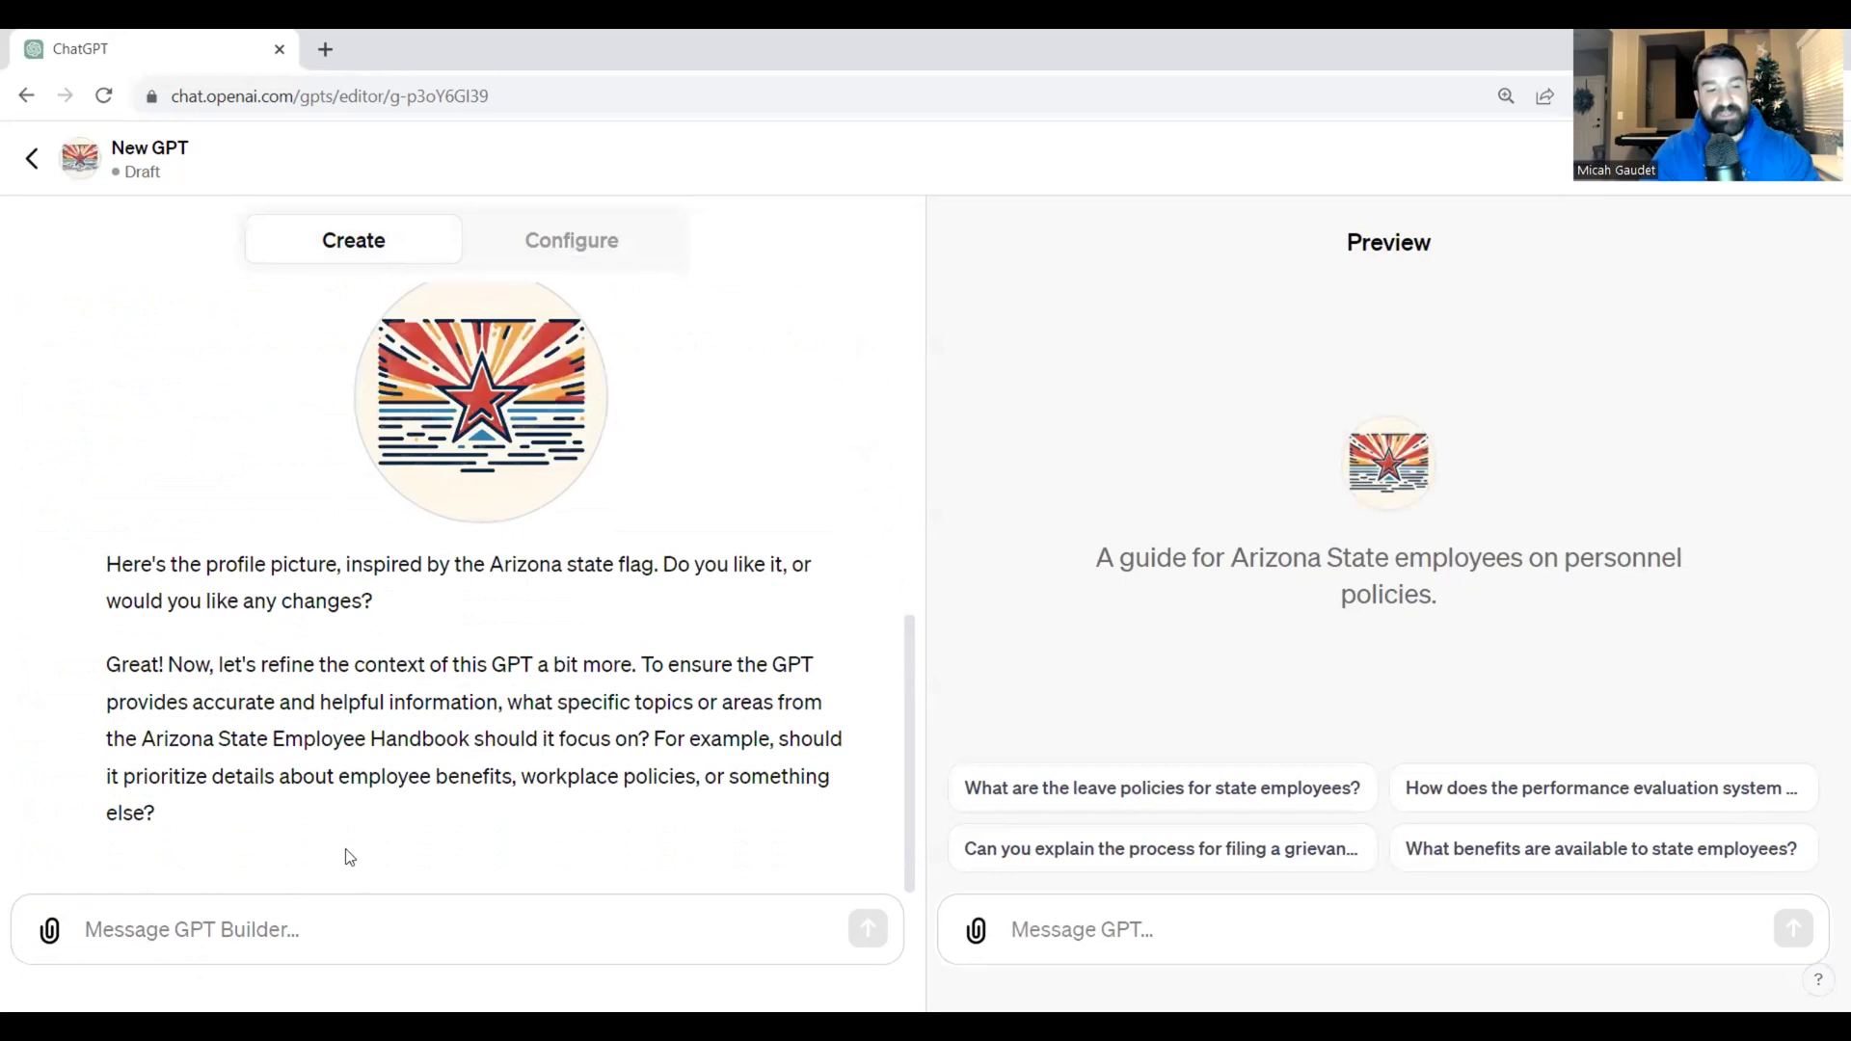
left_click(233, 941)
type("perfect")
key("Return")
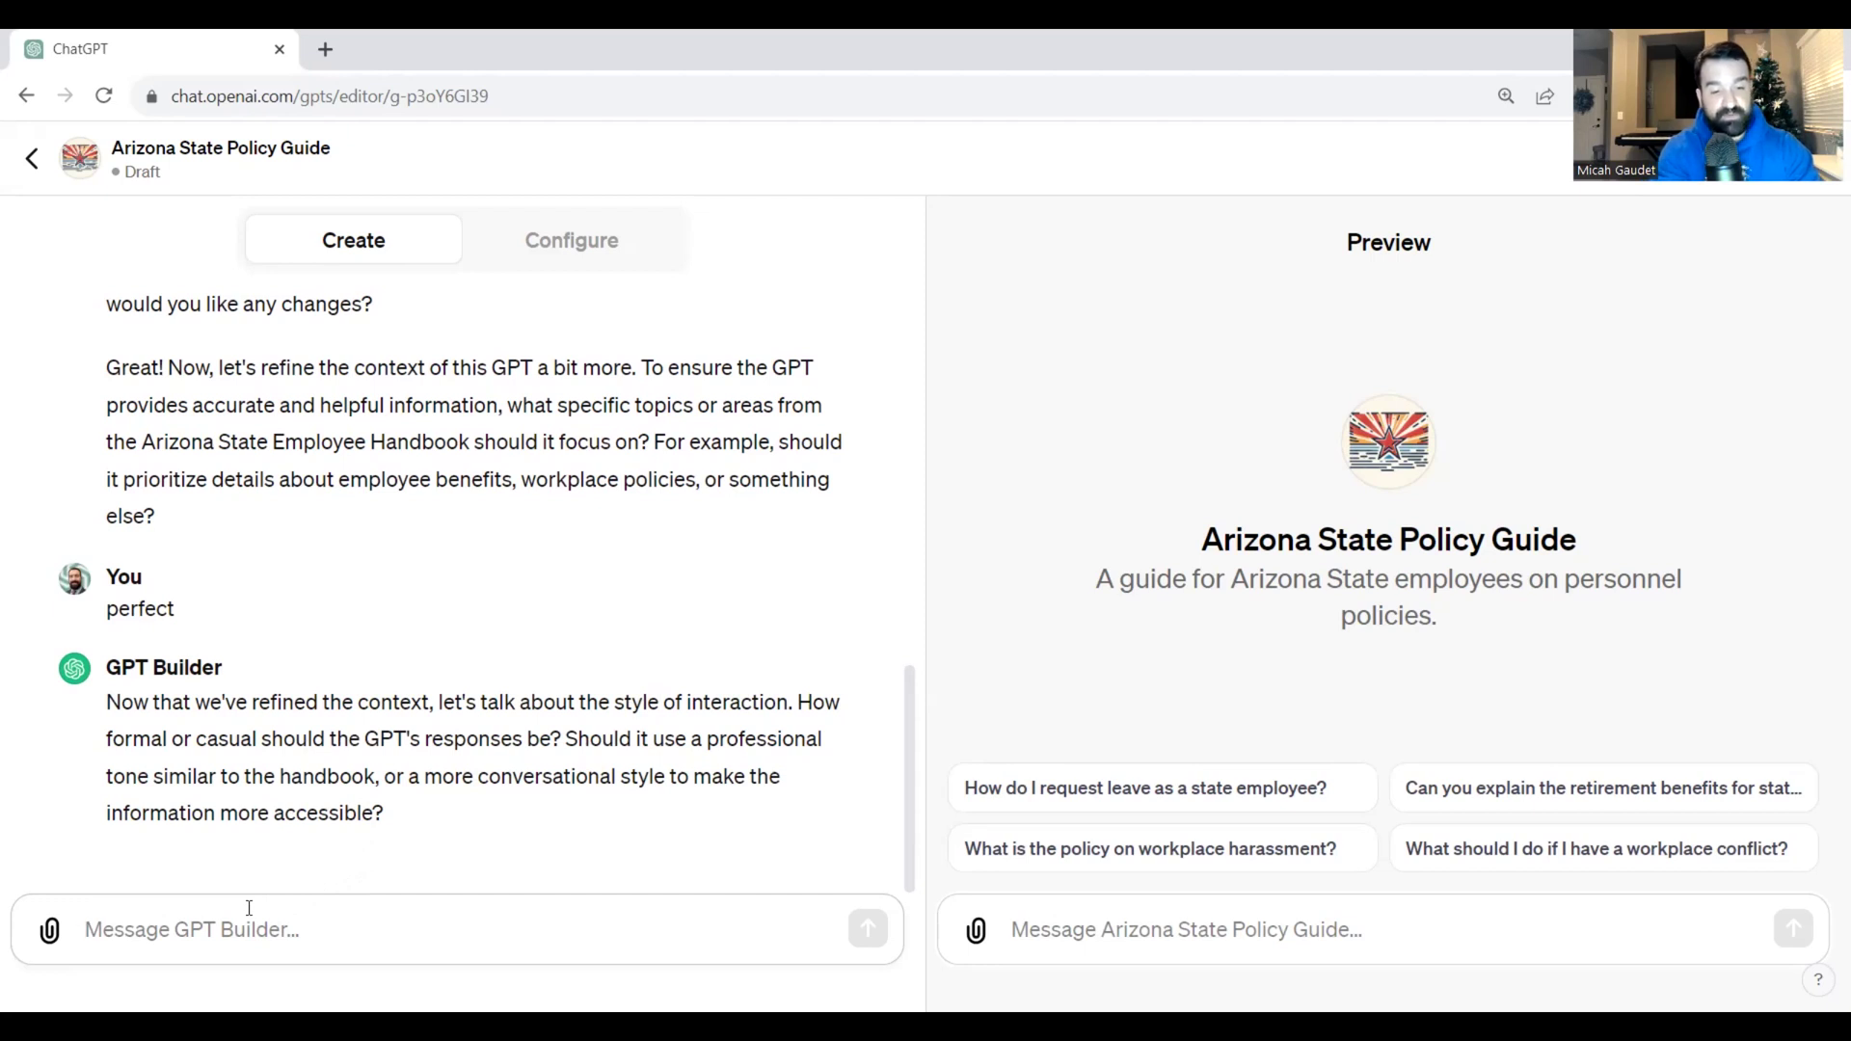
type("lets ")
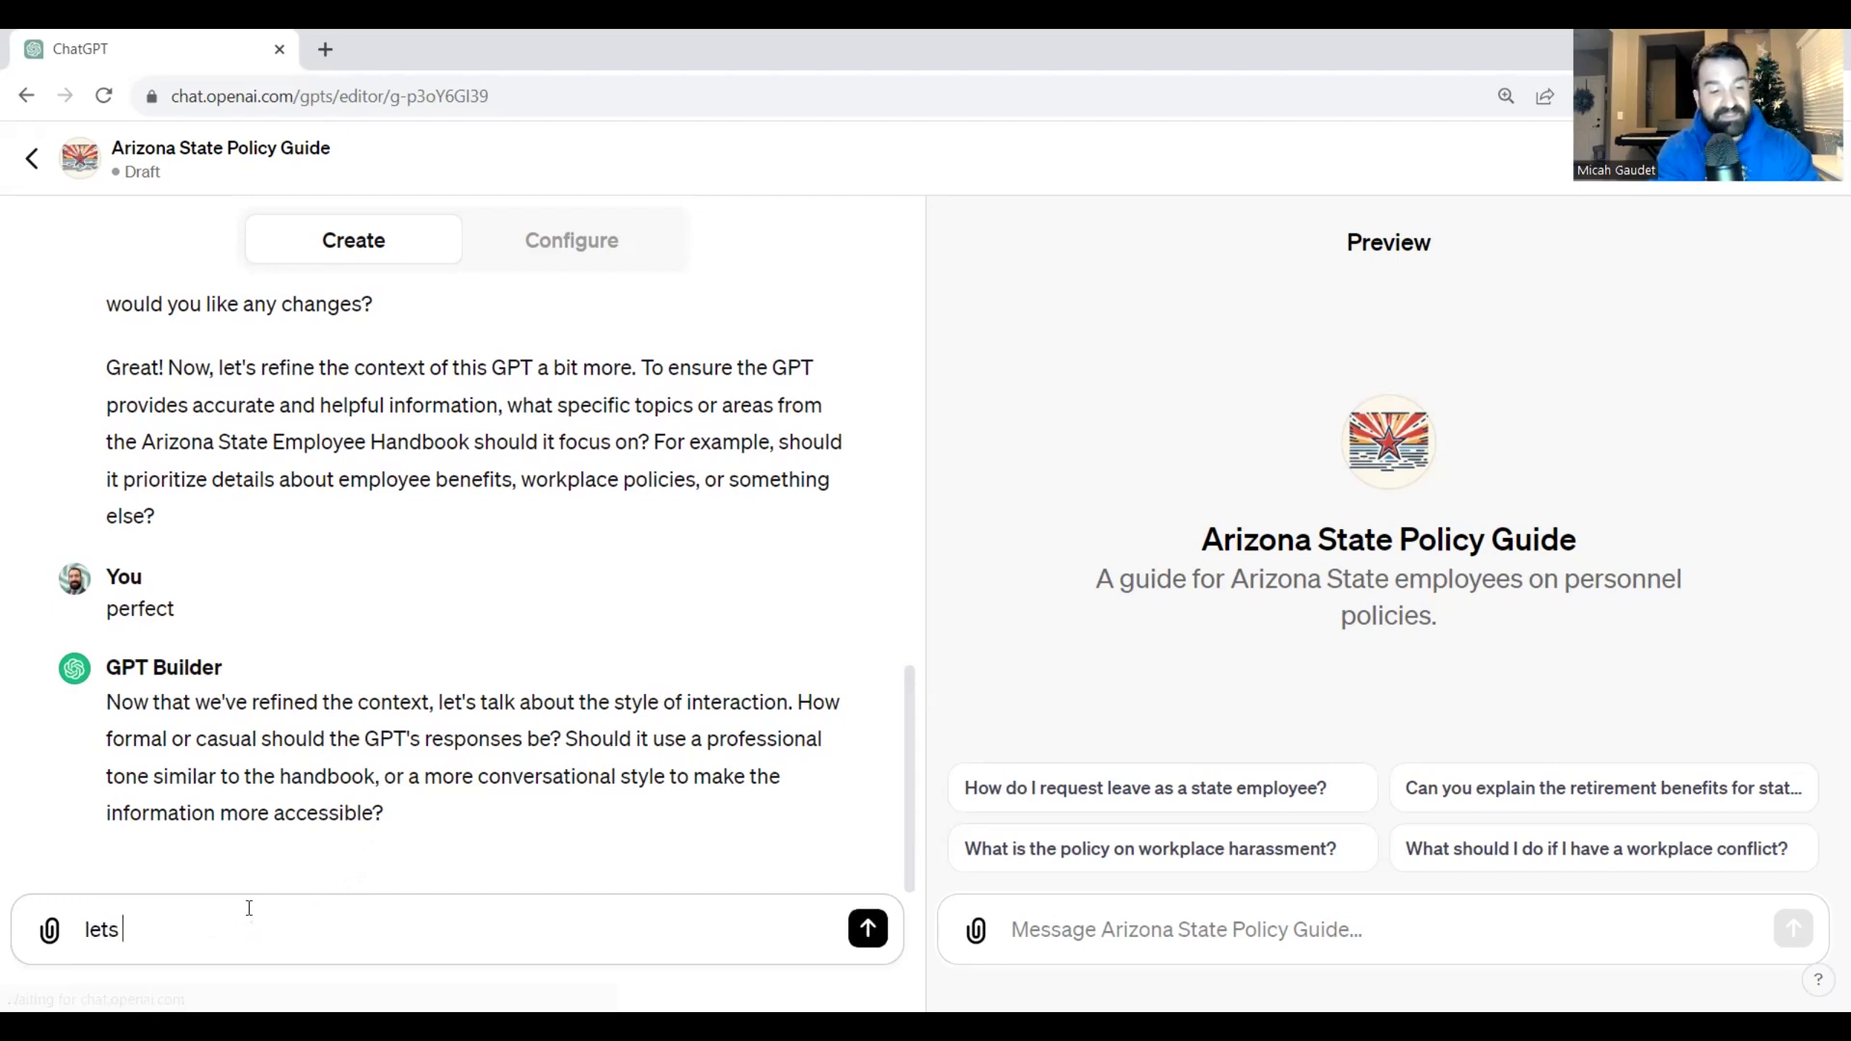
type("make the information f")
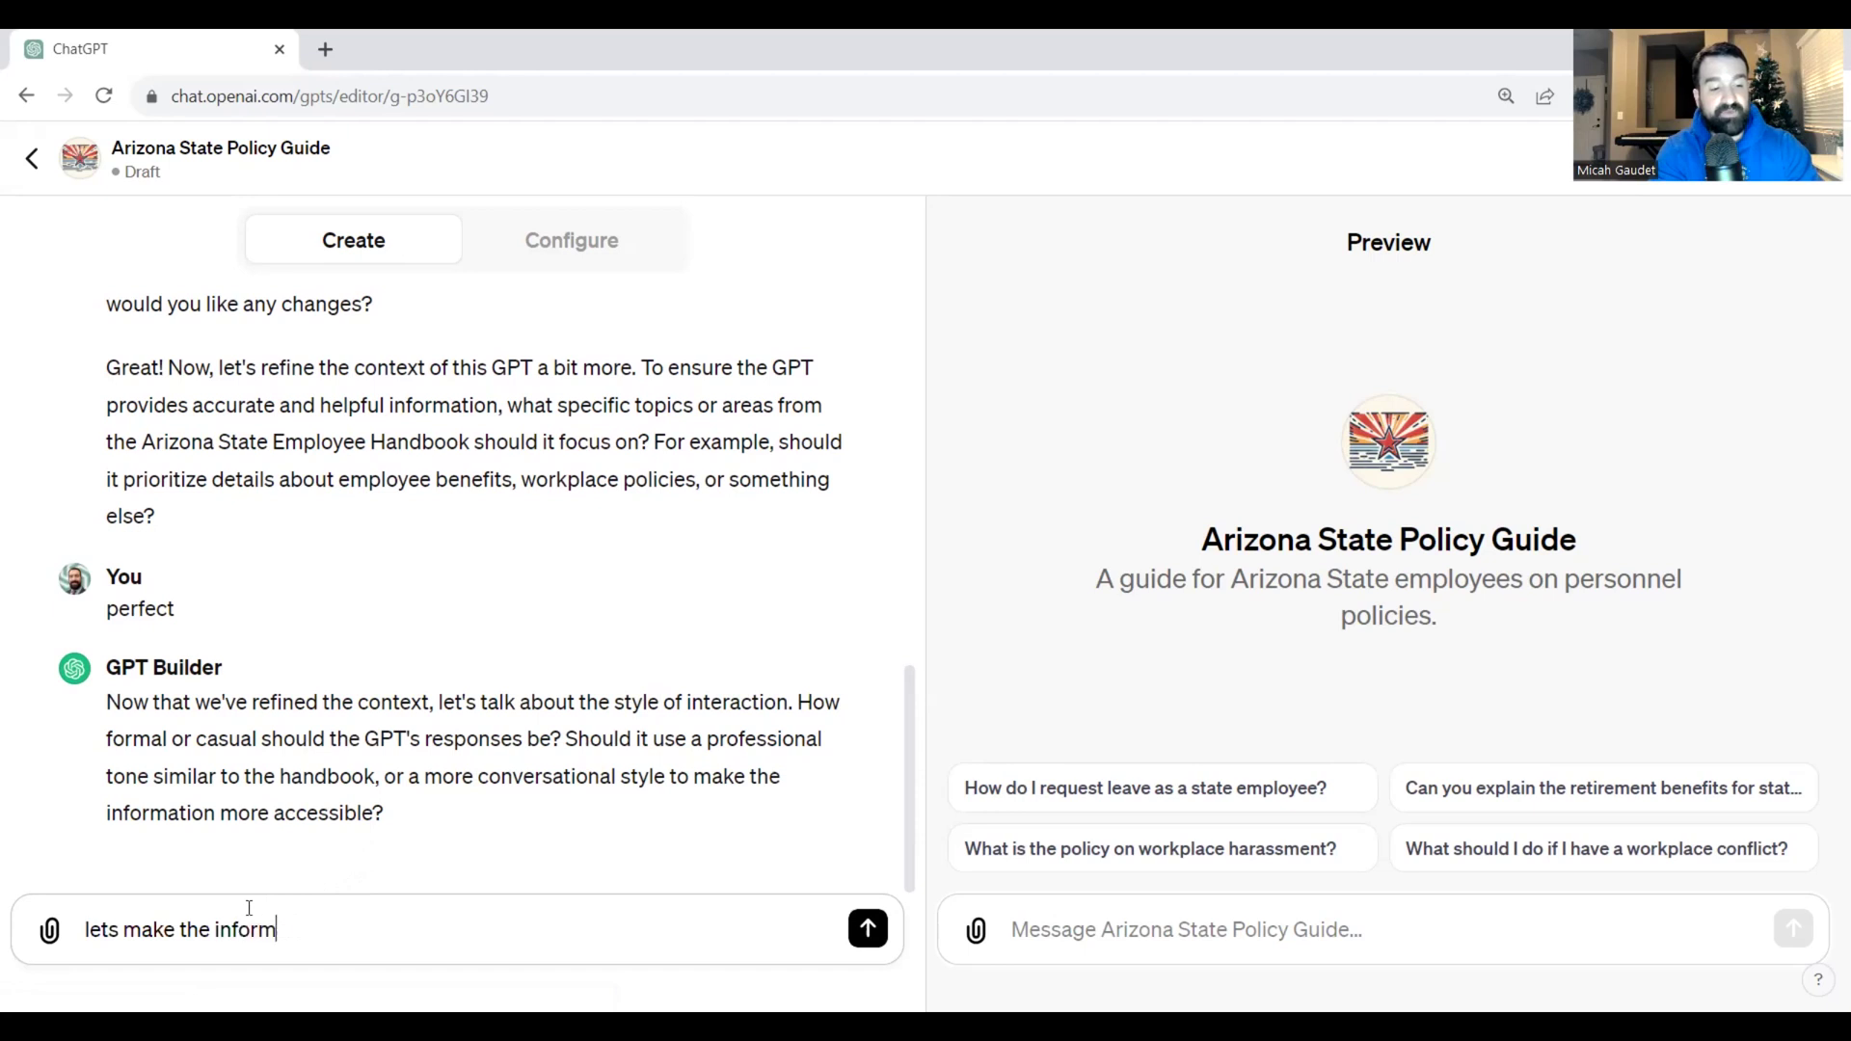
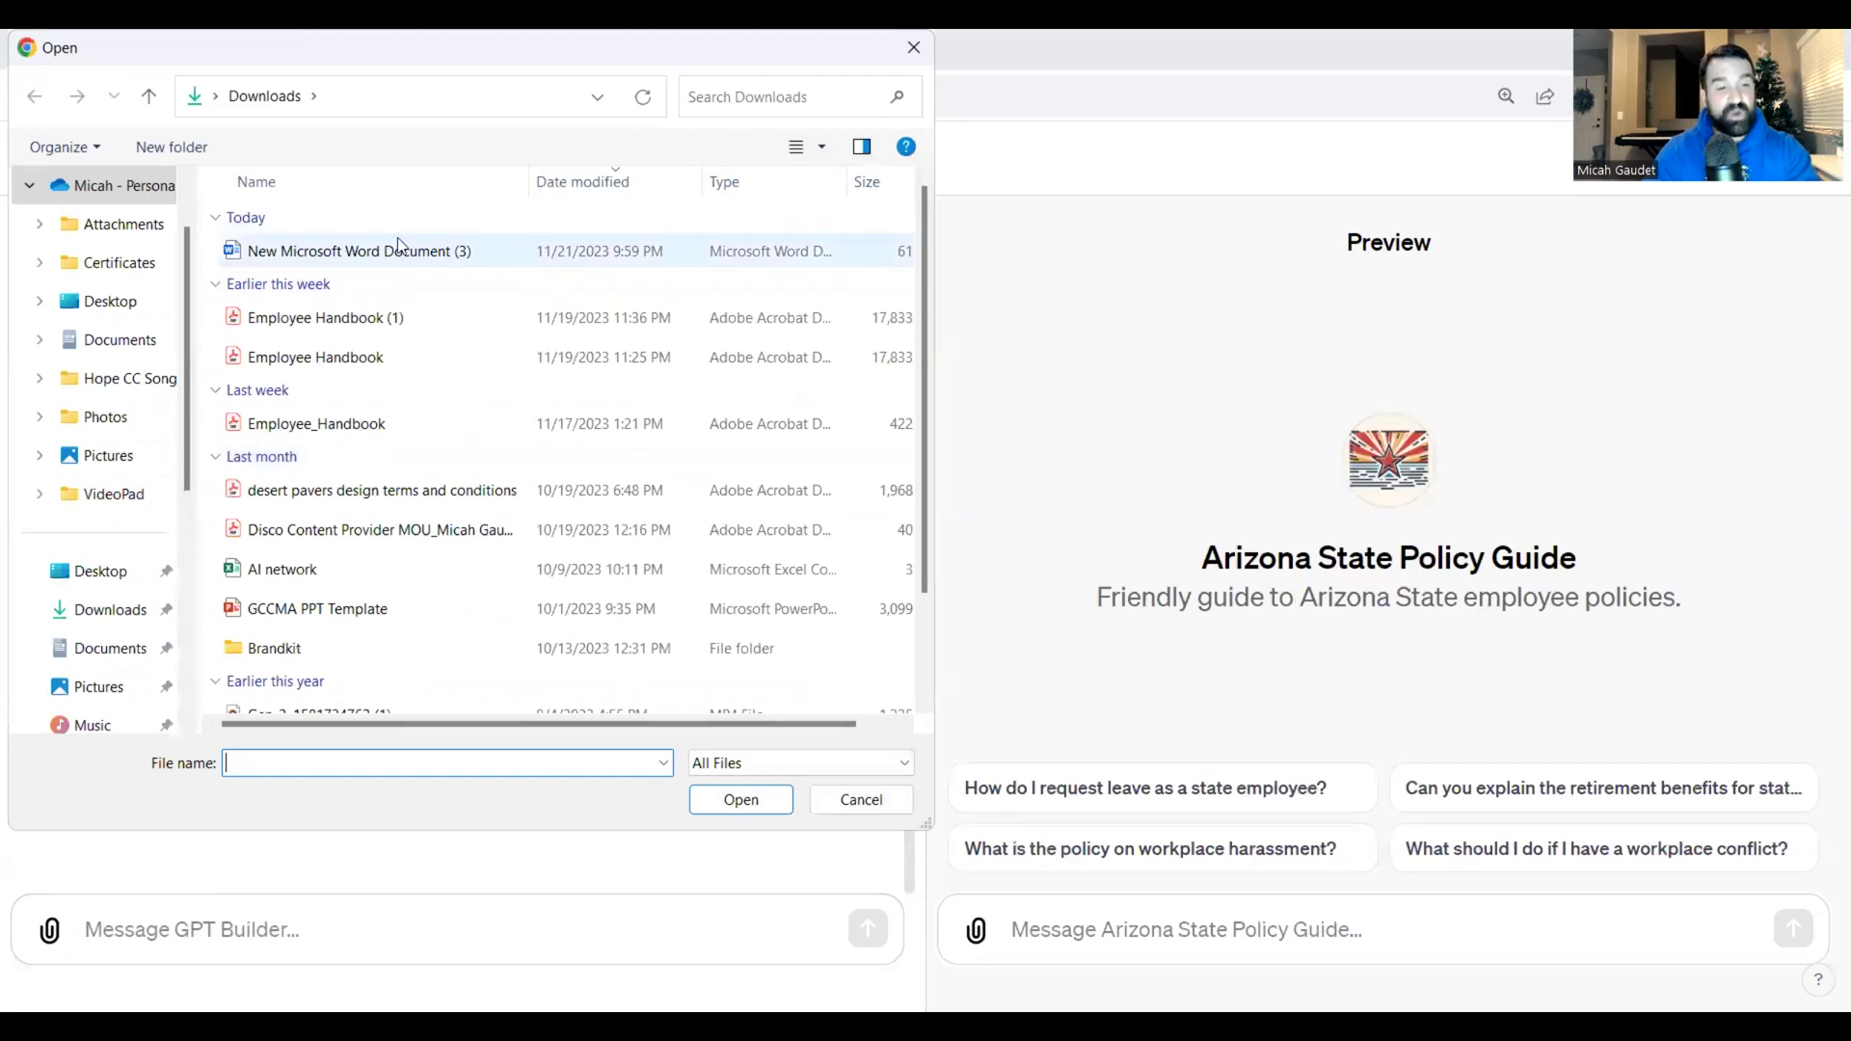
Attach New Microsoft Word Document (3) and send "no, instead, i want you to only answer based on the handbook.".
left_click(722, 802)
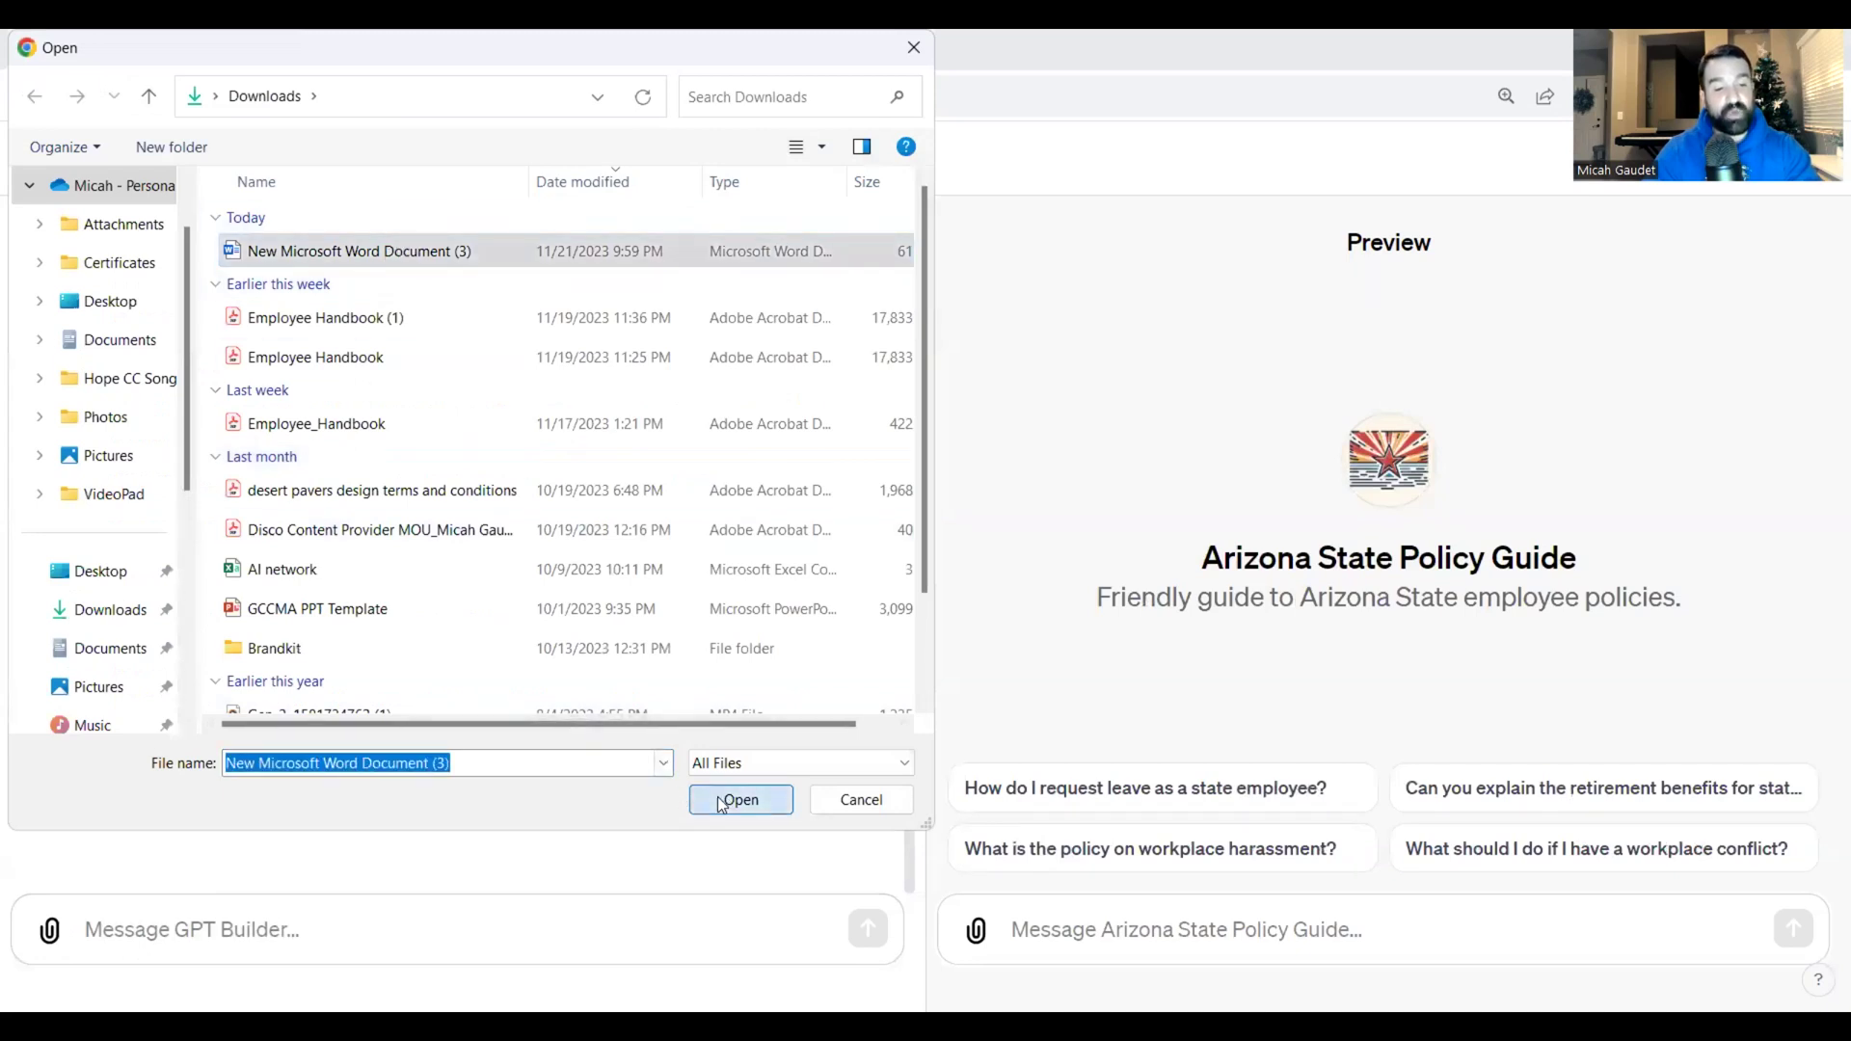
left_click(220, 927)
type("no, instead, i want you to only answer bas")
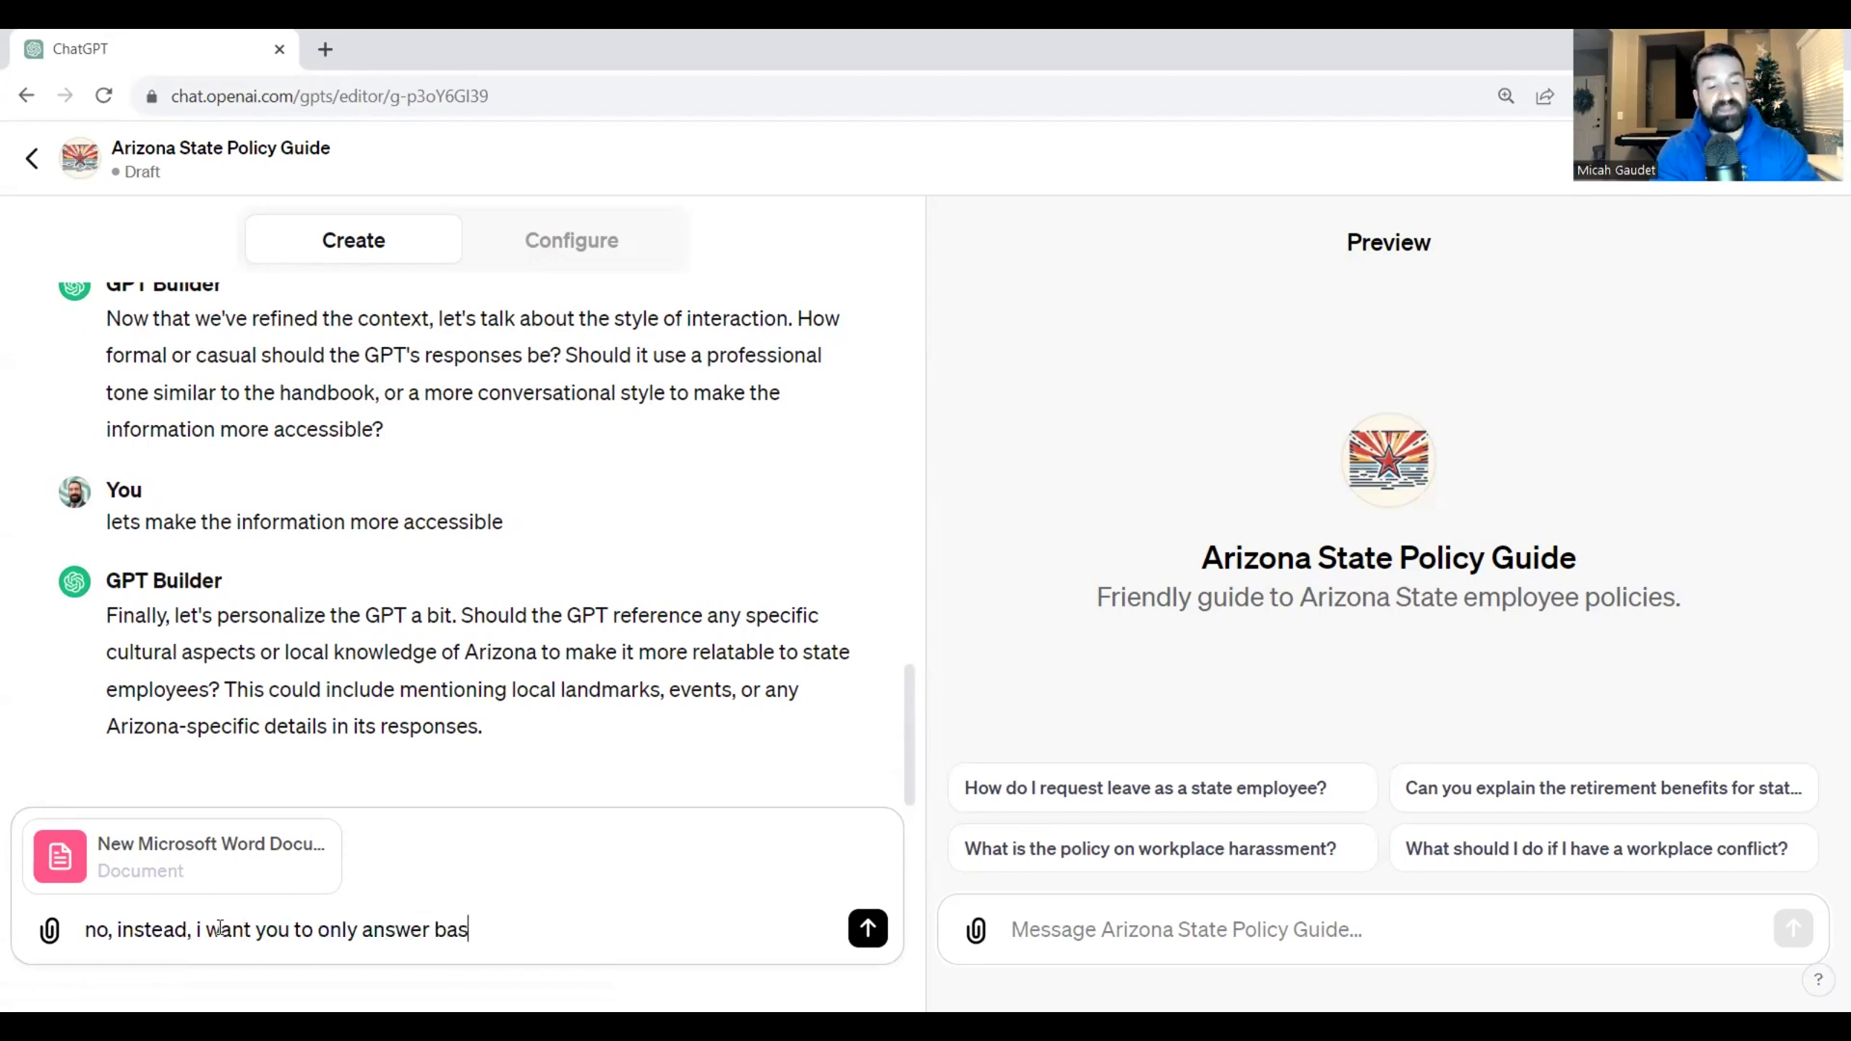
type("ed on the handbo")
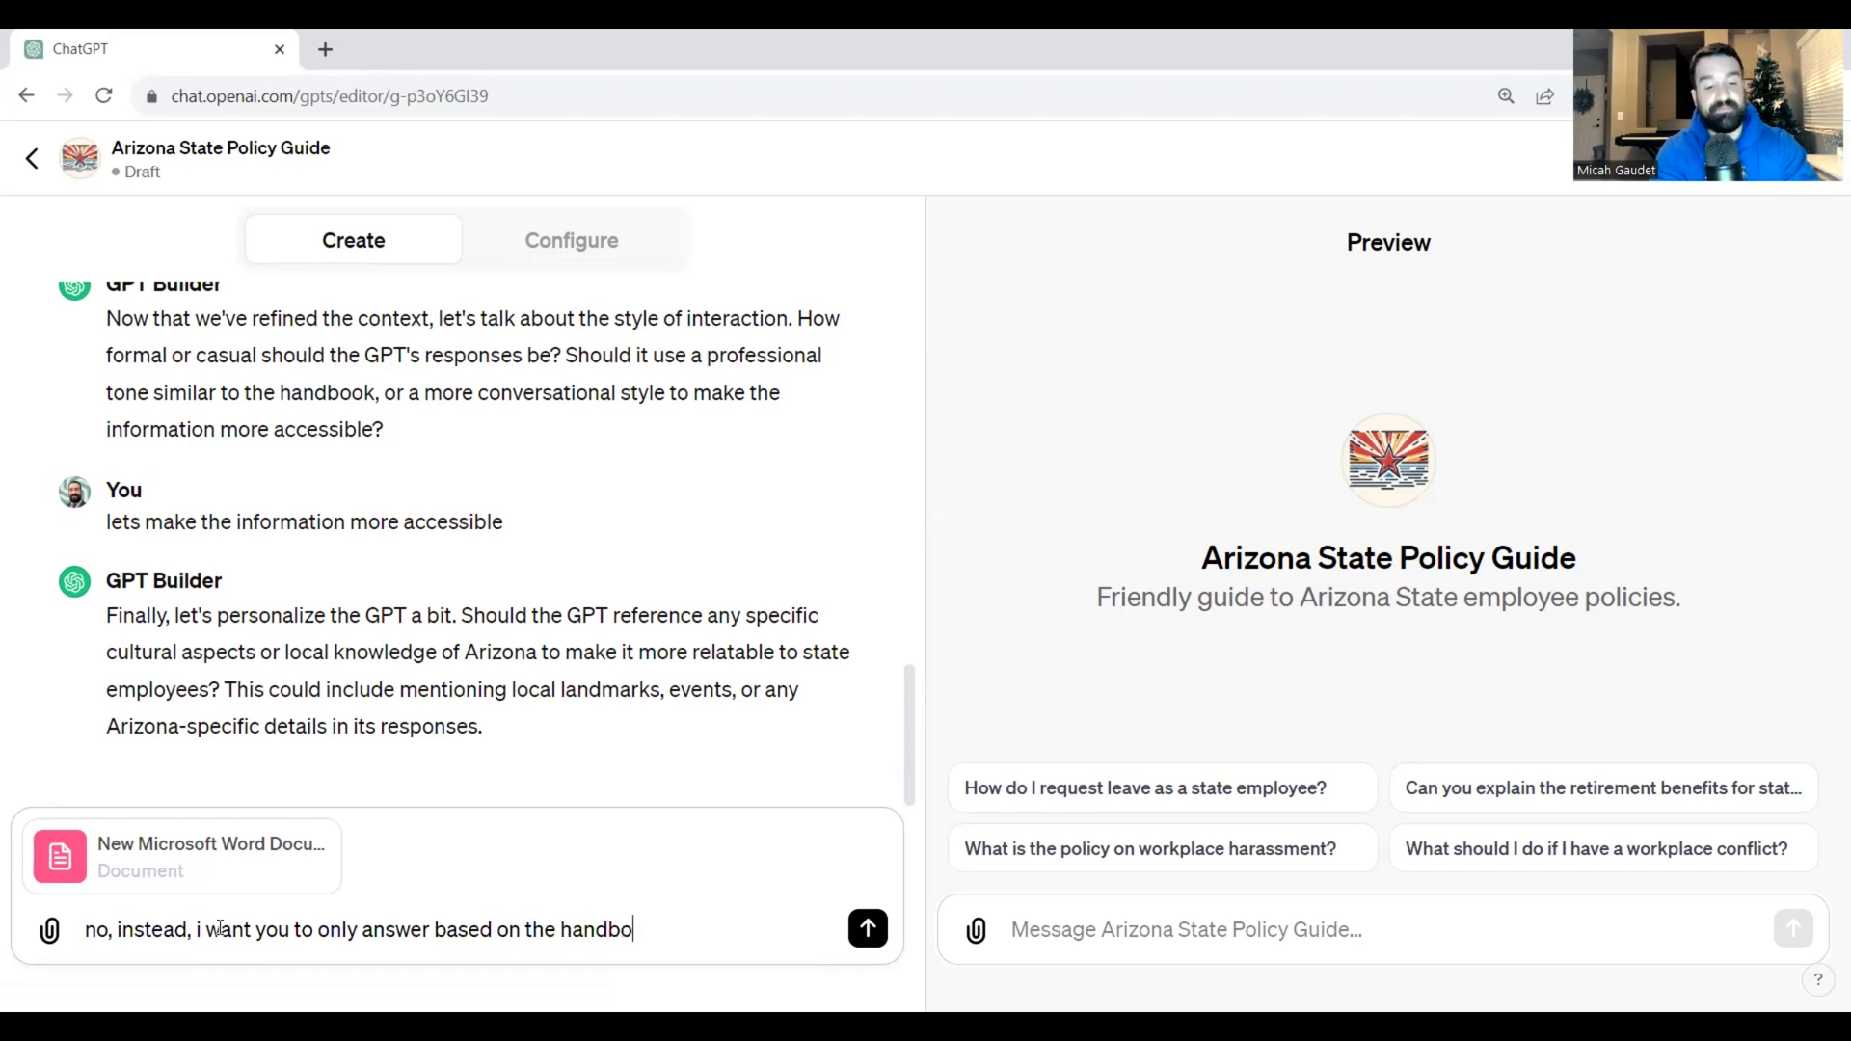
type("ok.")
key("Return")
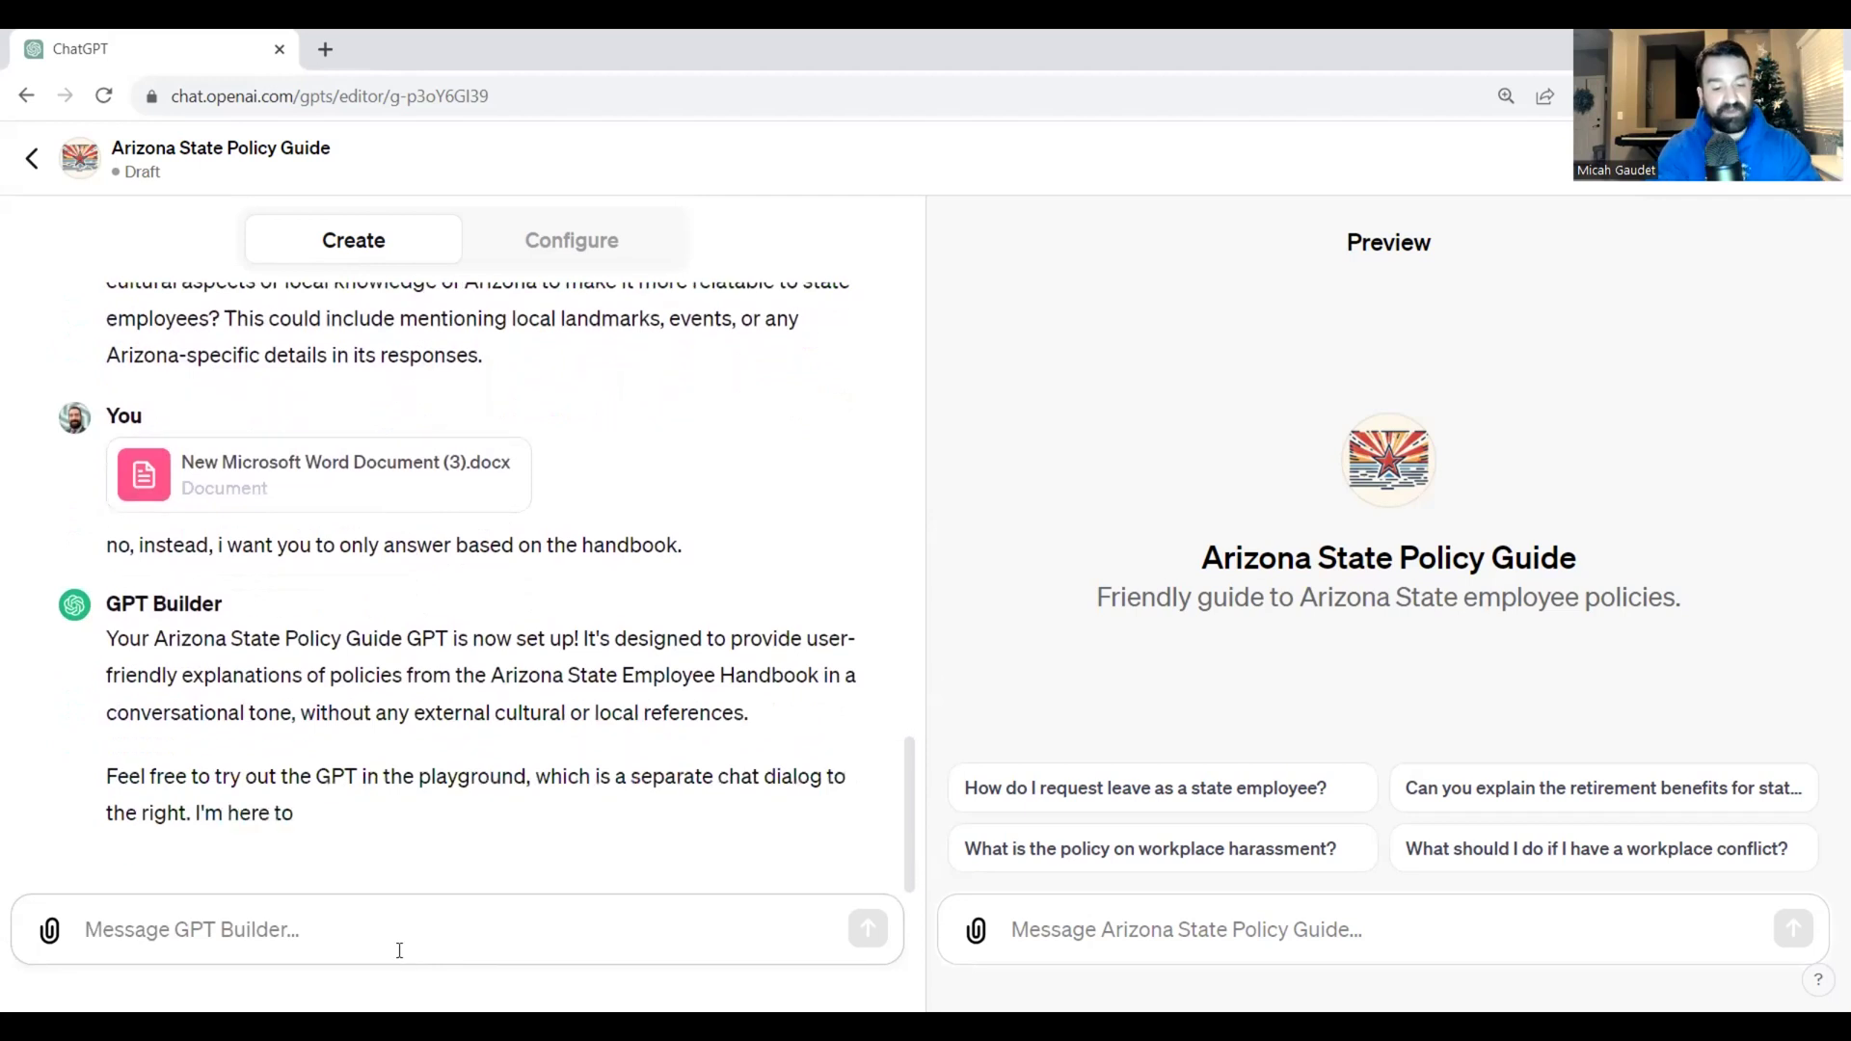
Tell GPT Builder to answer questions outside the handbook with "I cannot find the answer in the handbook, please consult with your supervisor and/or HR".
type("if a question is ")
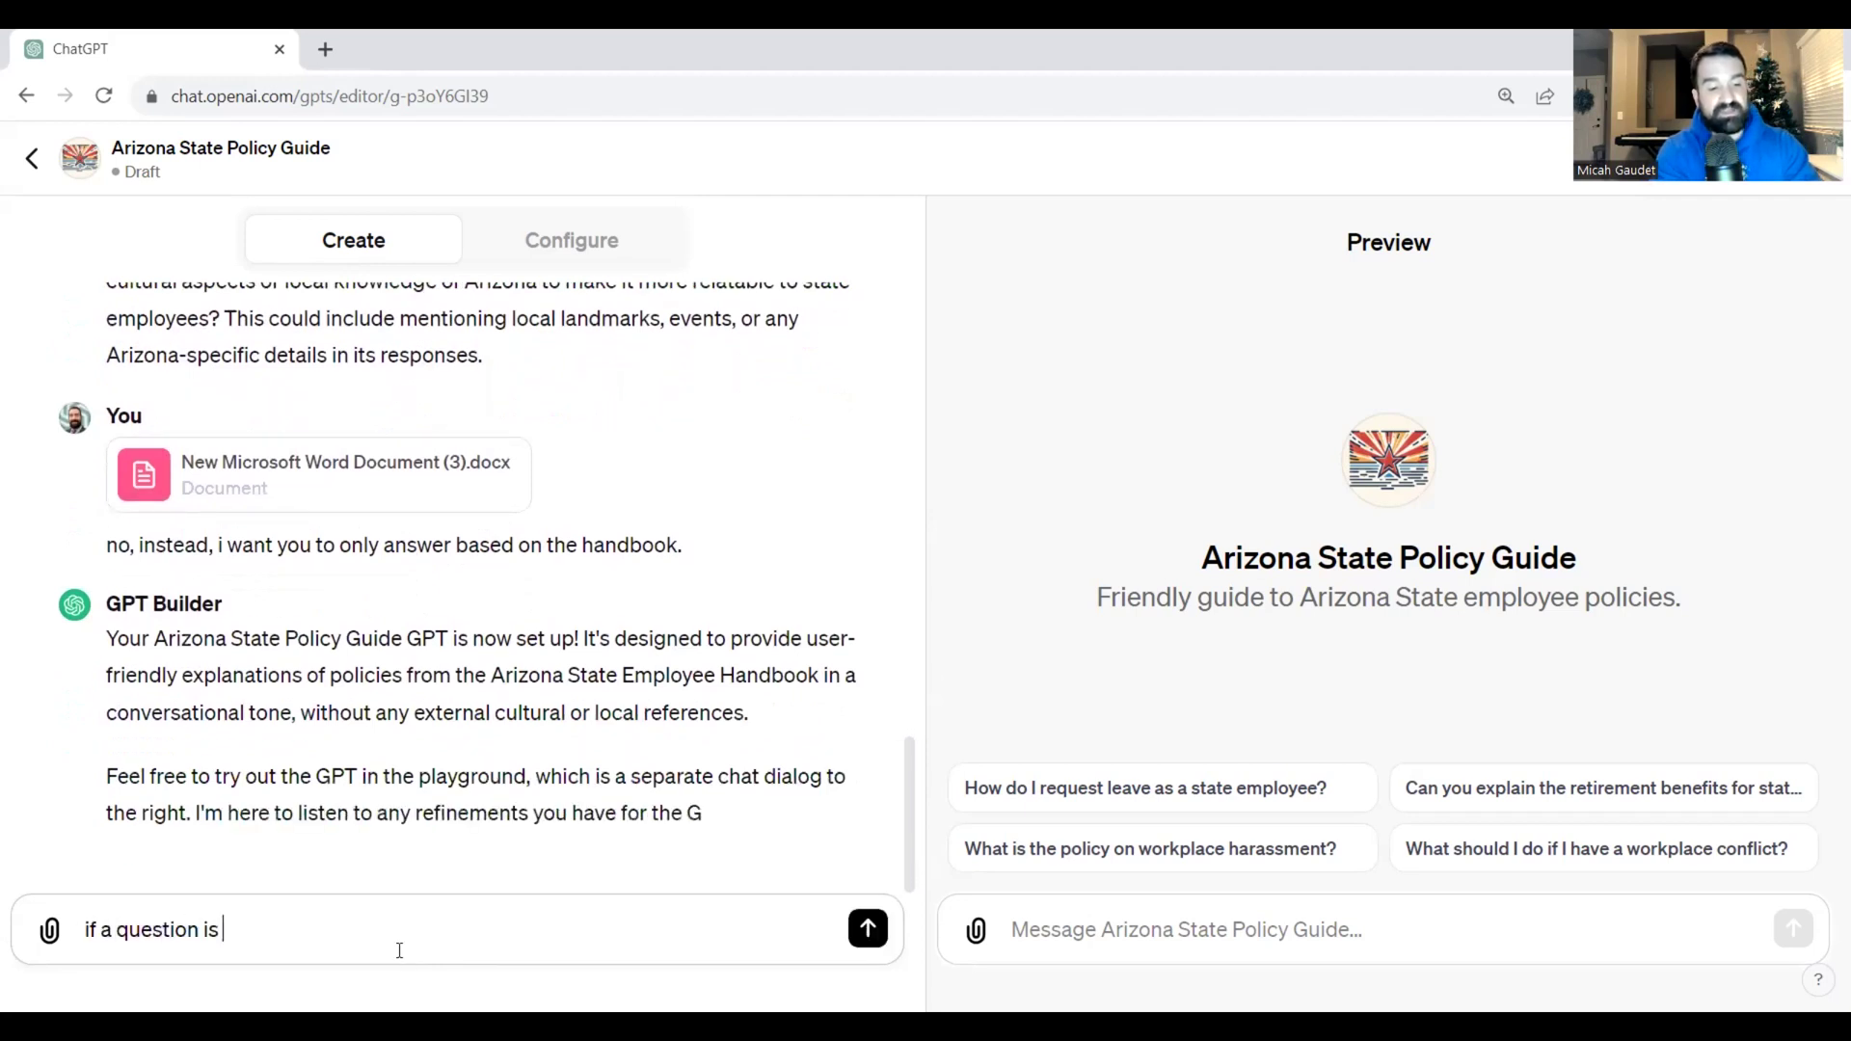
type("not found ")
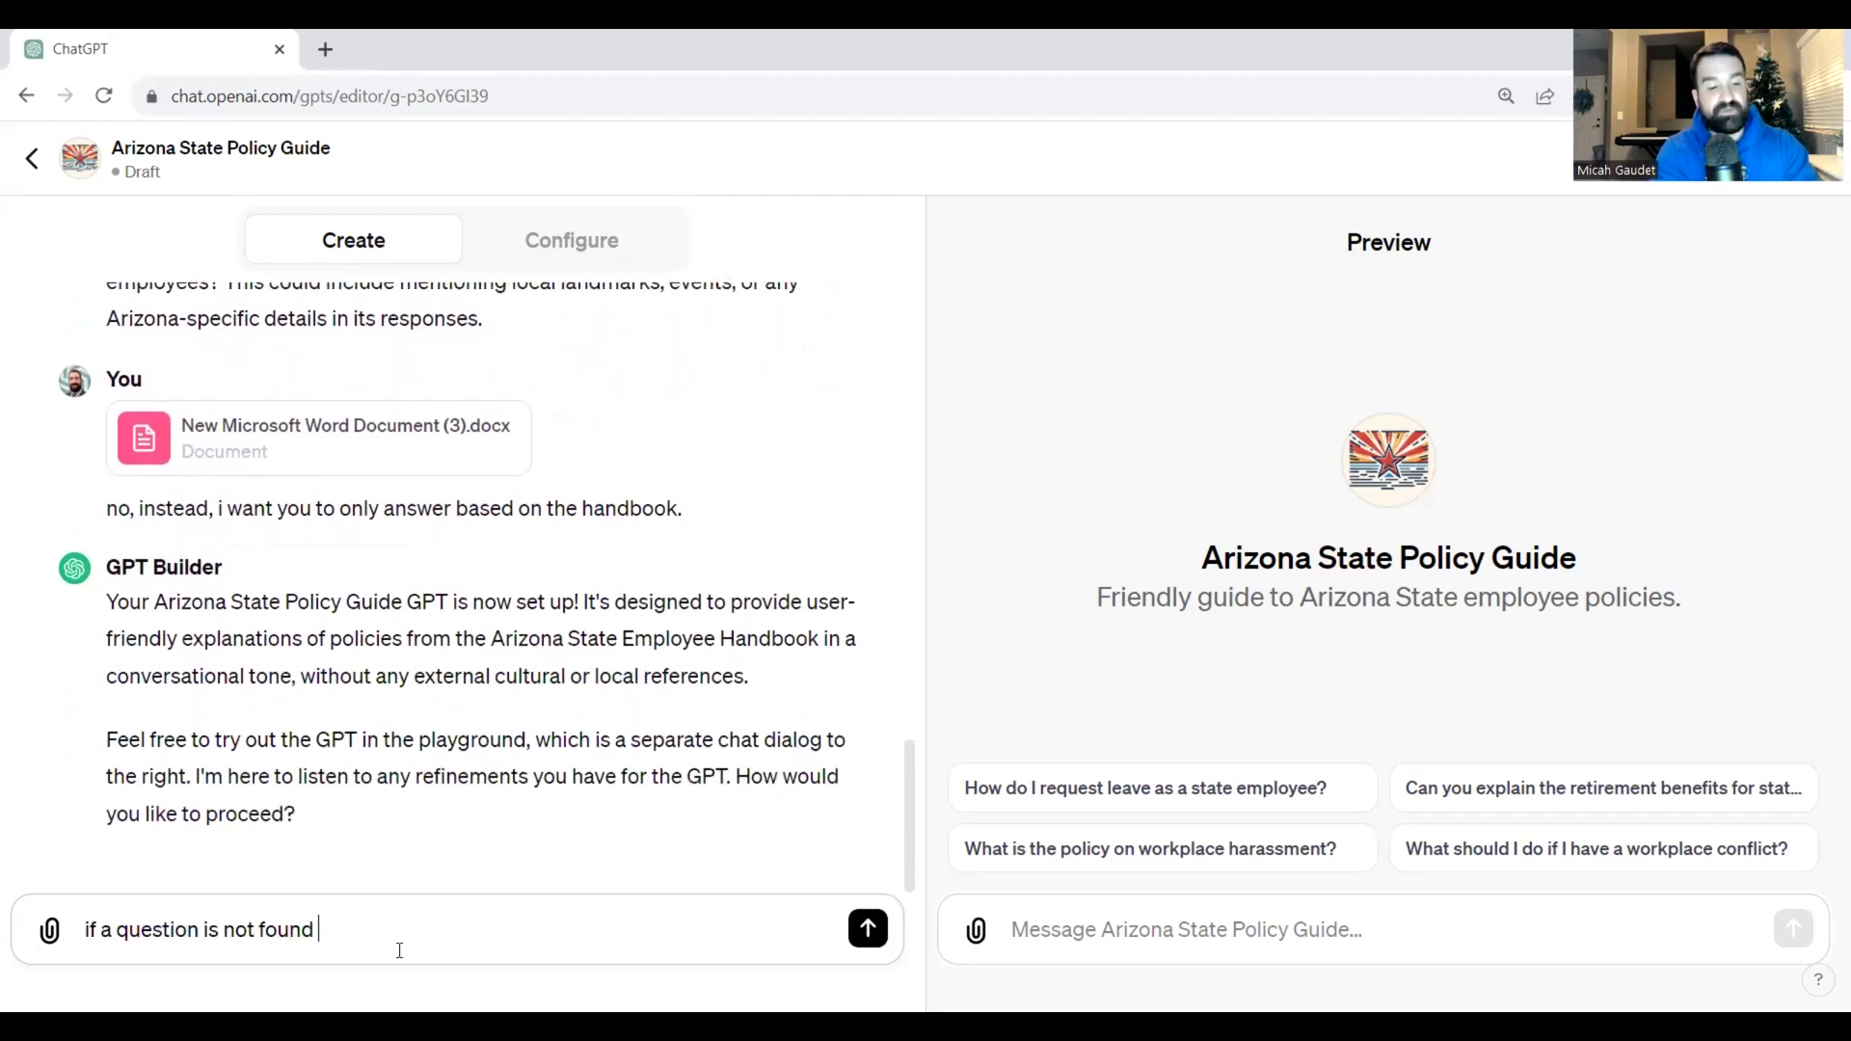
type("in the handboo")
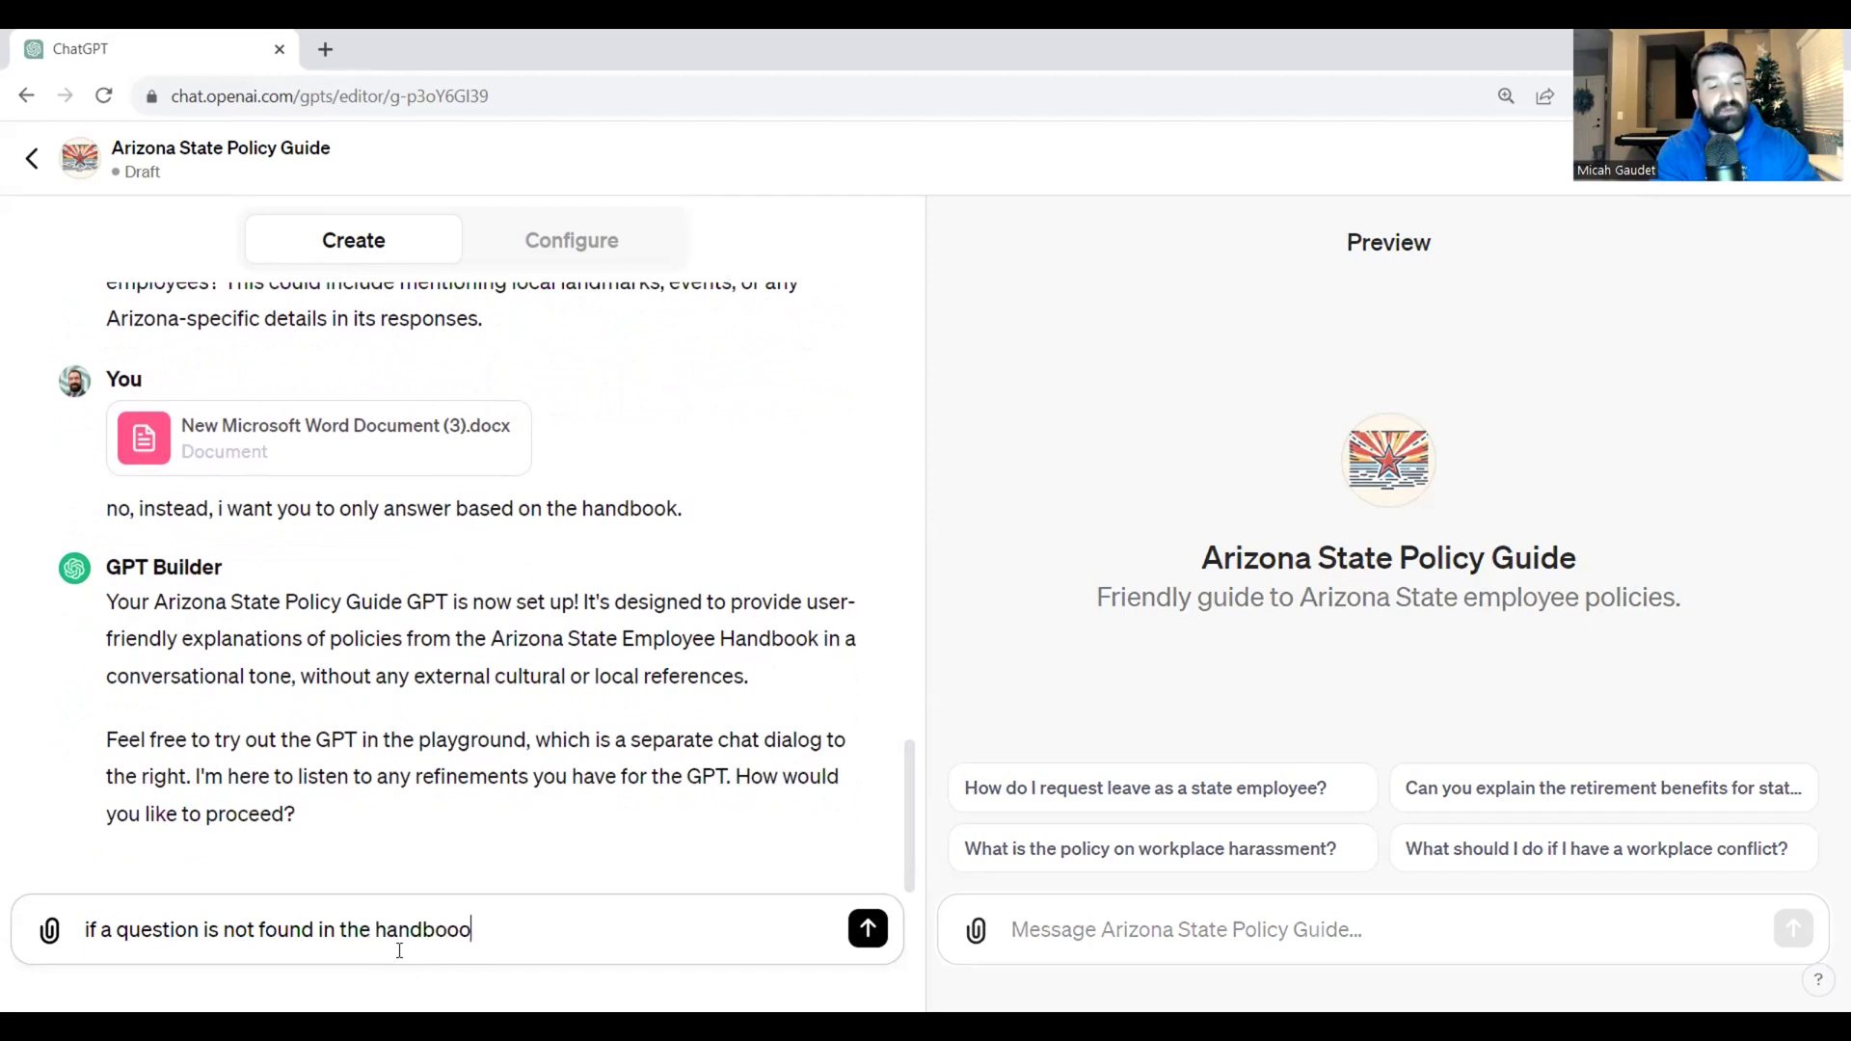
type("k, than i want you to always respond with")
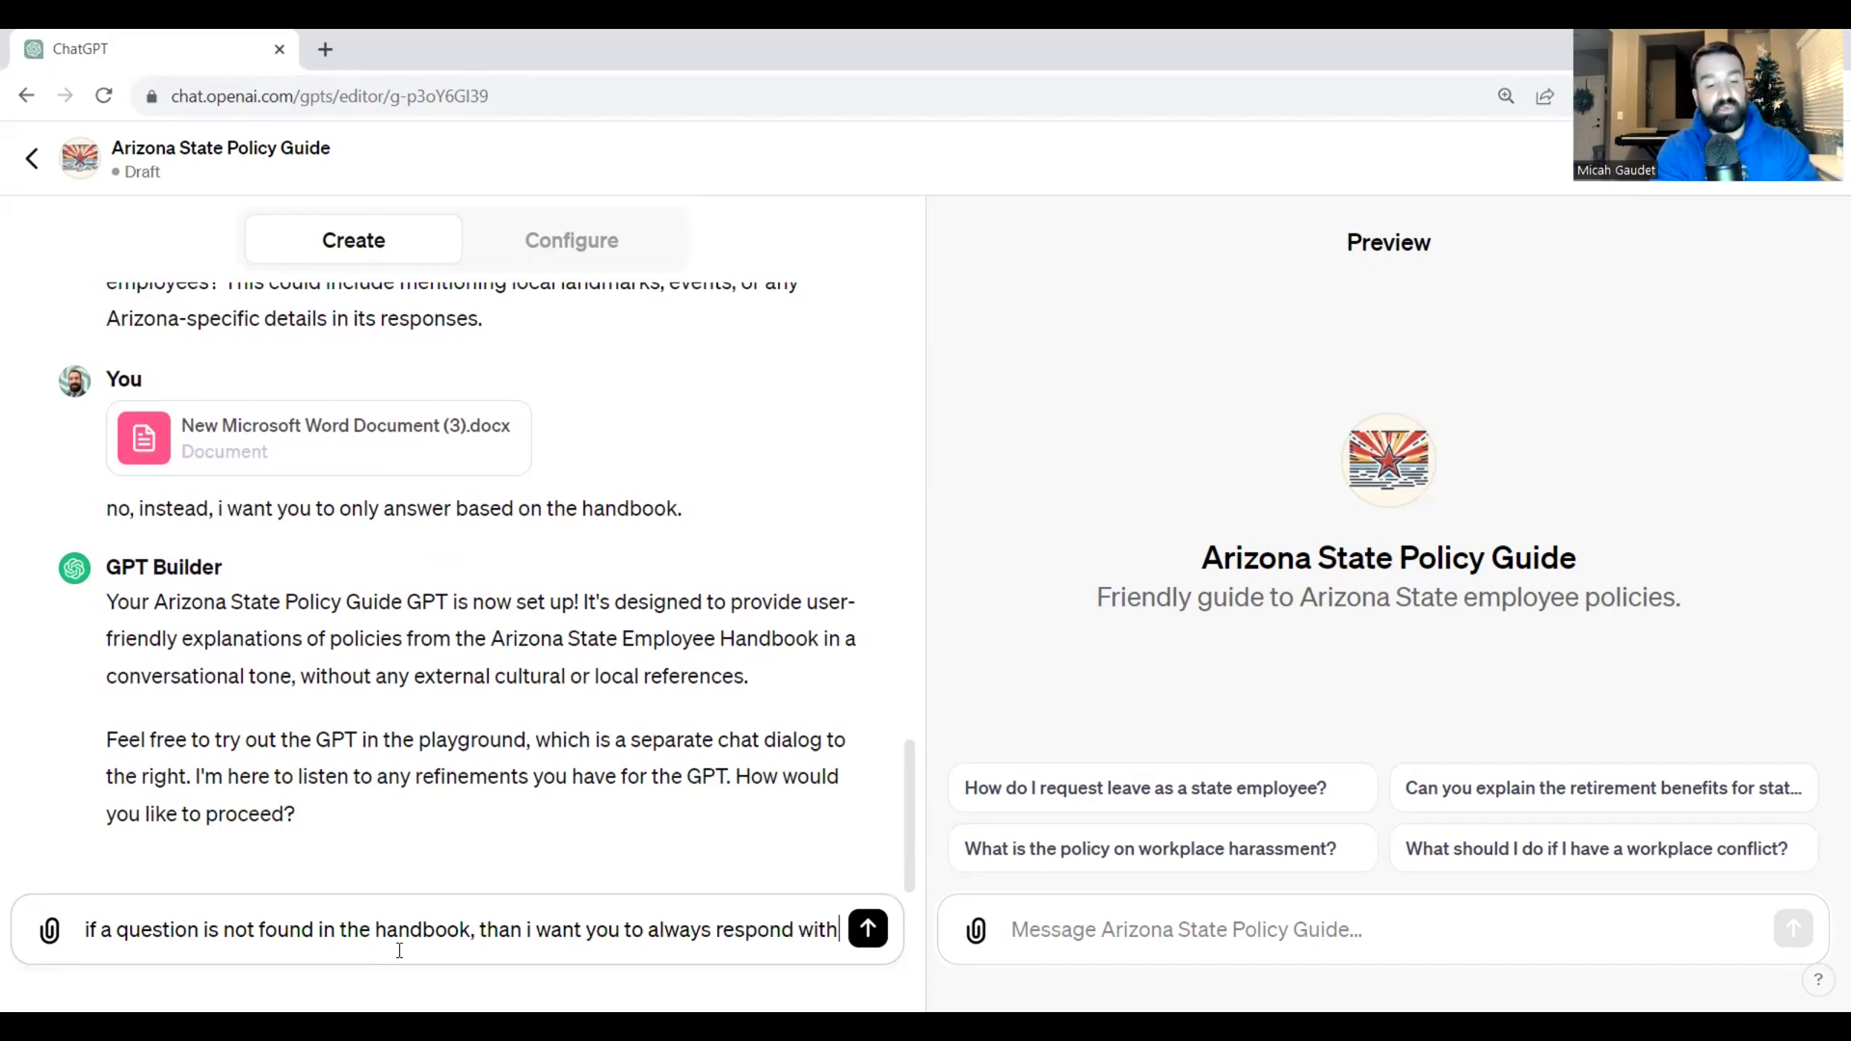
type(" \"I am")
key("BackSpace")
key("BackSpace")
type("cannot find the answer in the handbo")
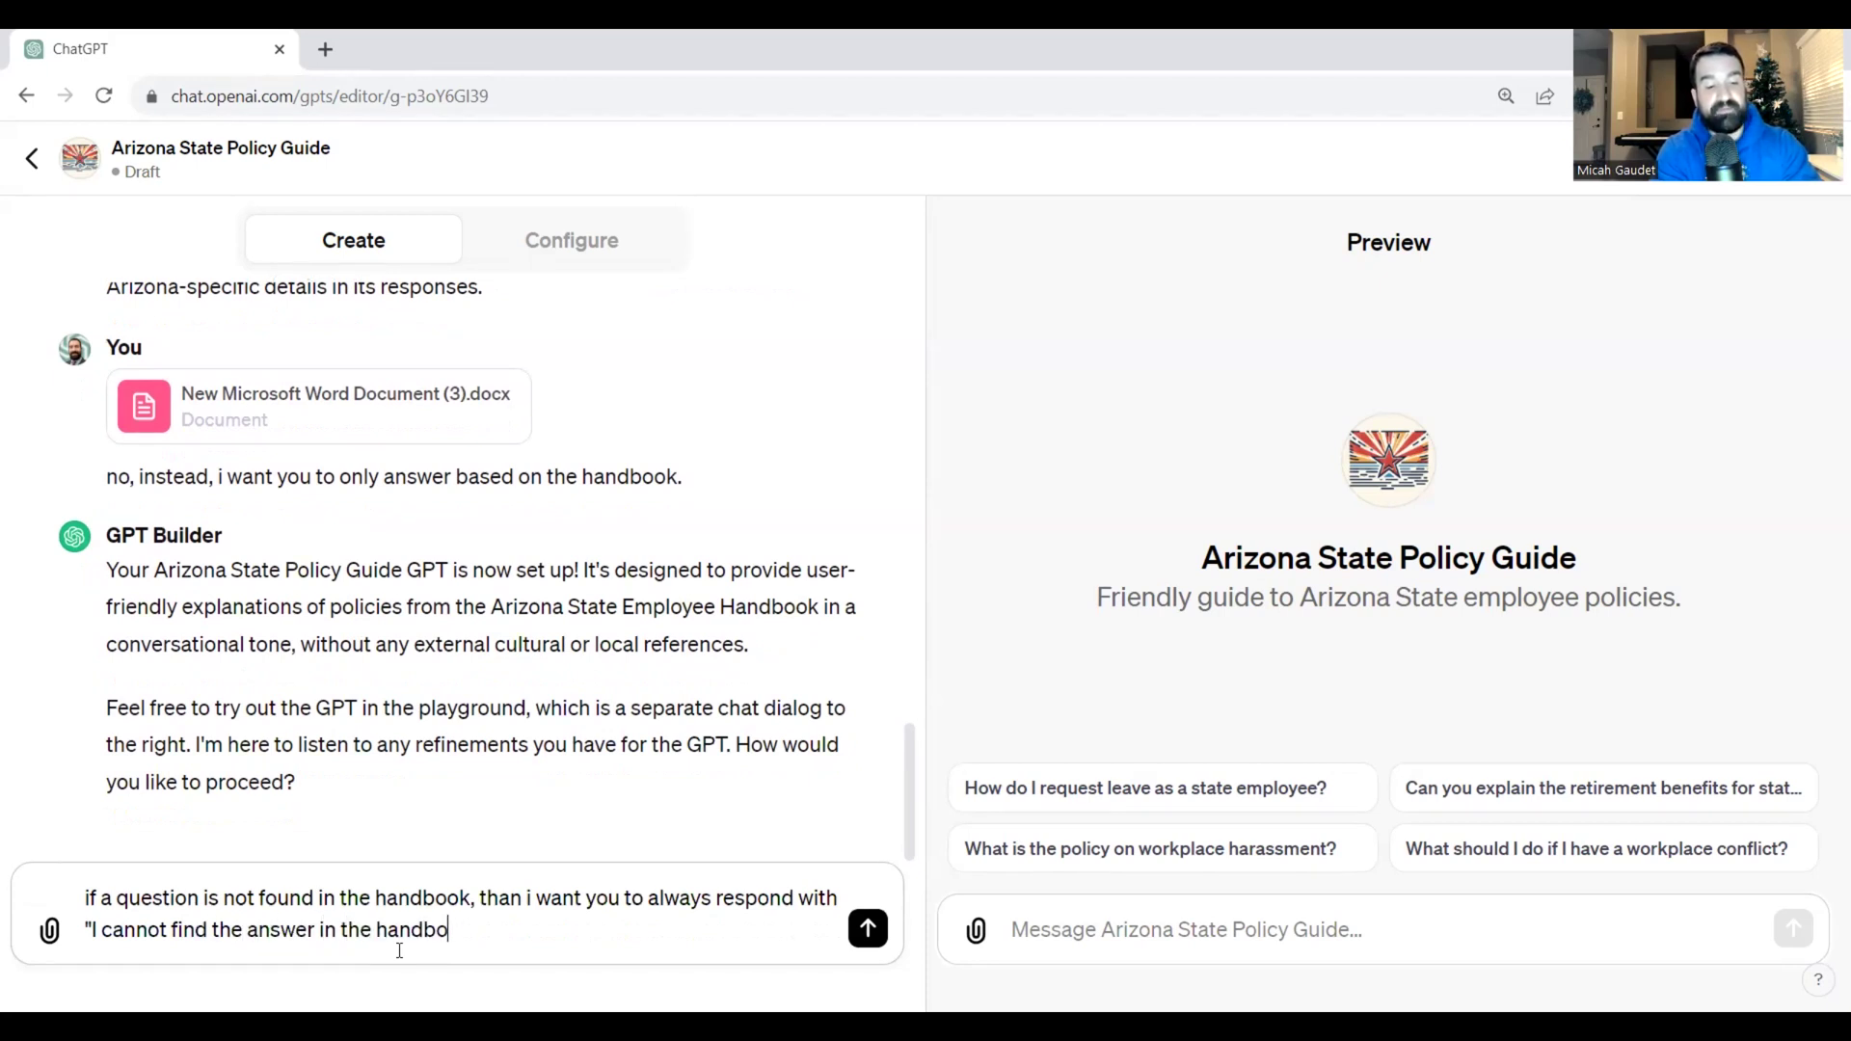
type("ok, please concu")
key("BackSpace")
key("BackSpace")
type("sult iwth")
key("BackSpace")
key("BackSpace")
type("with your supervisor")
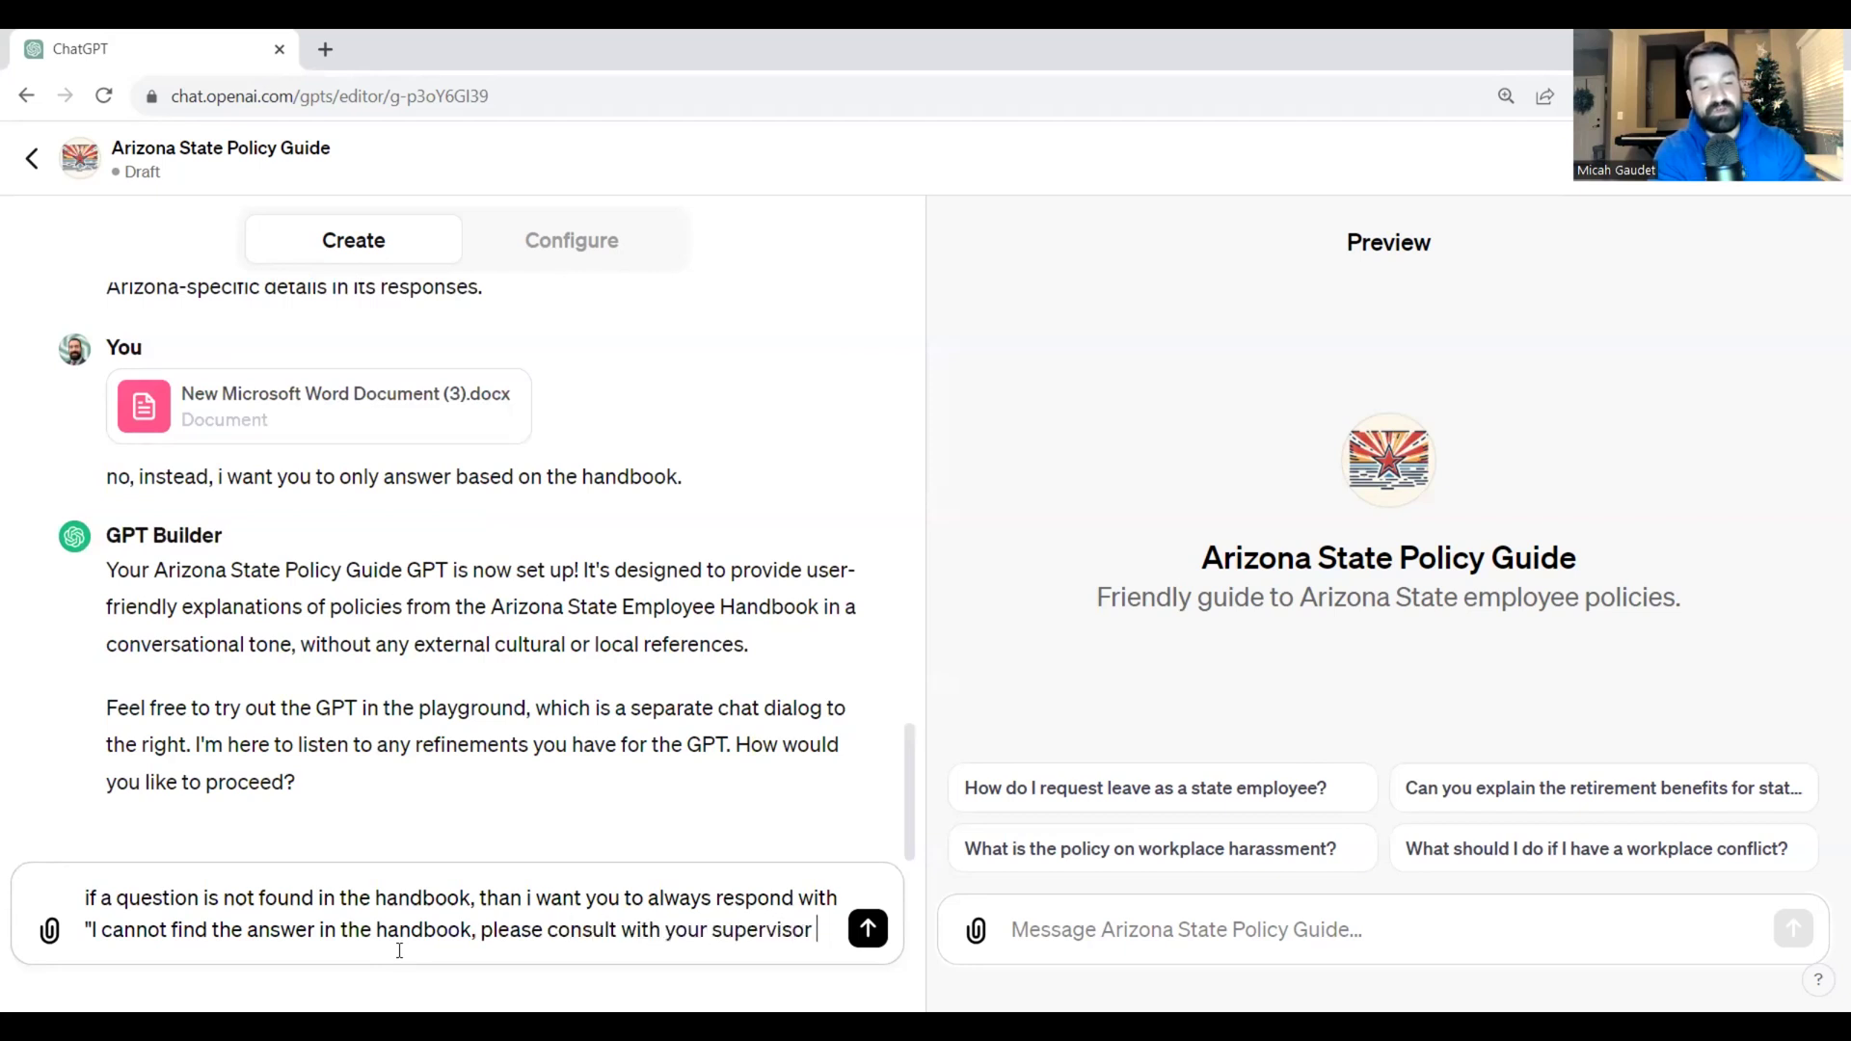
type(" and/or HR")
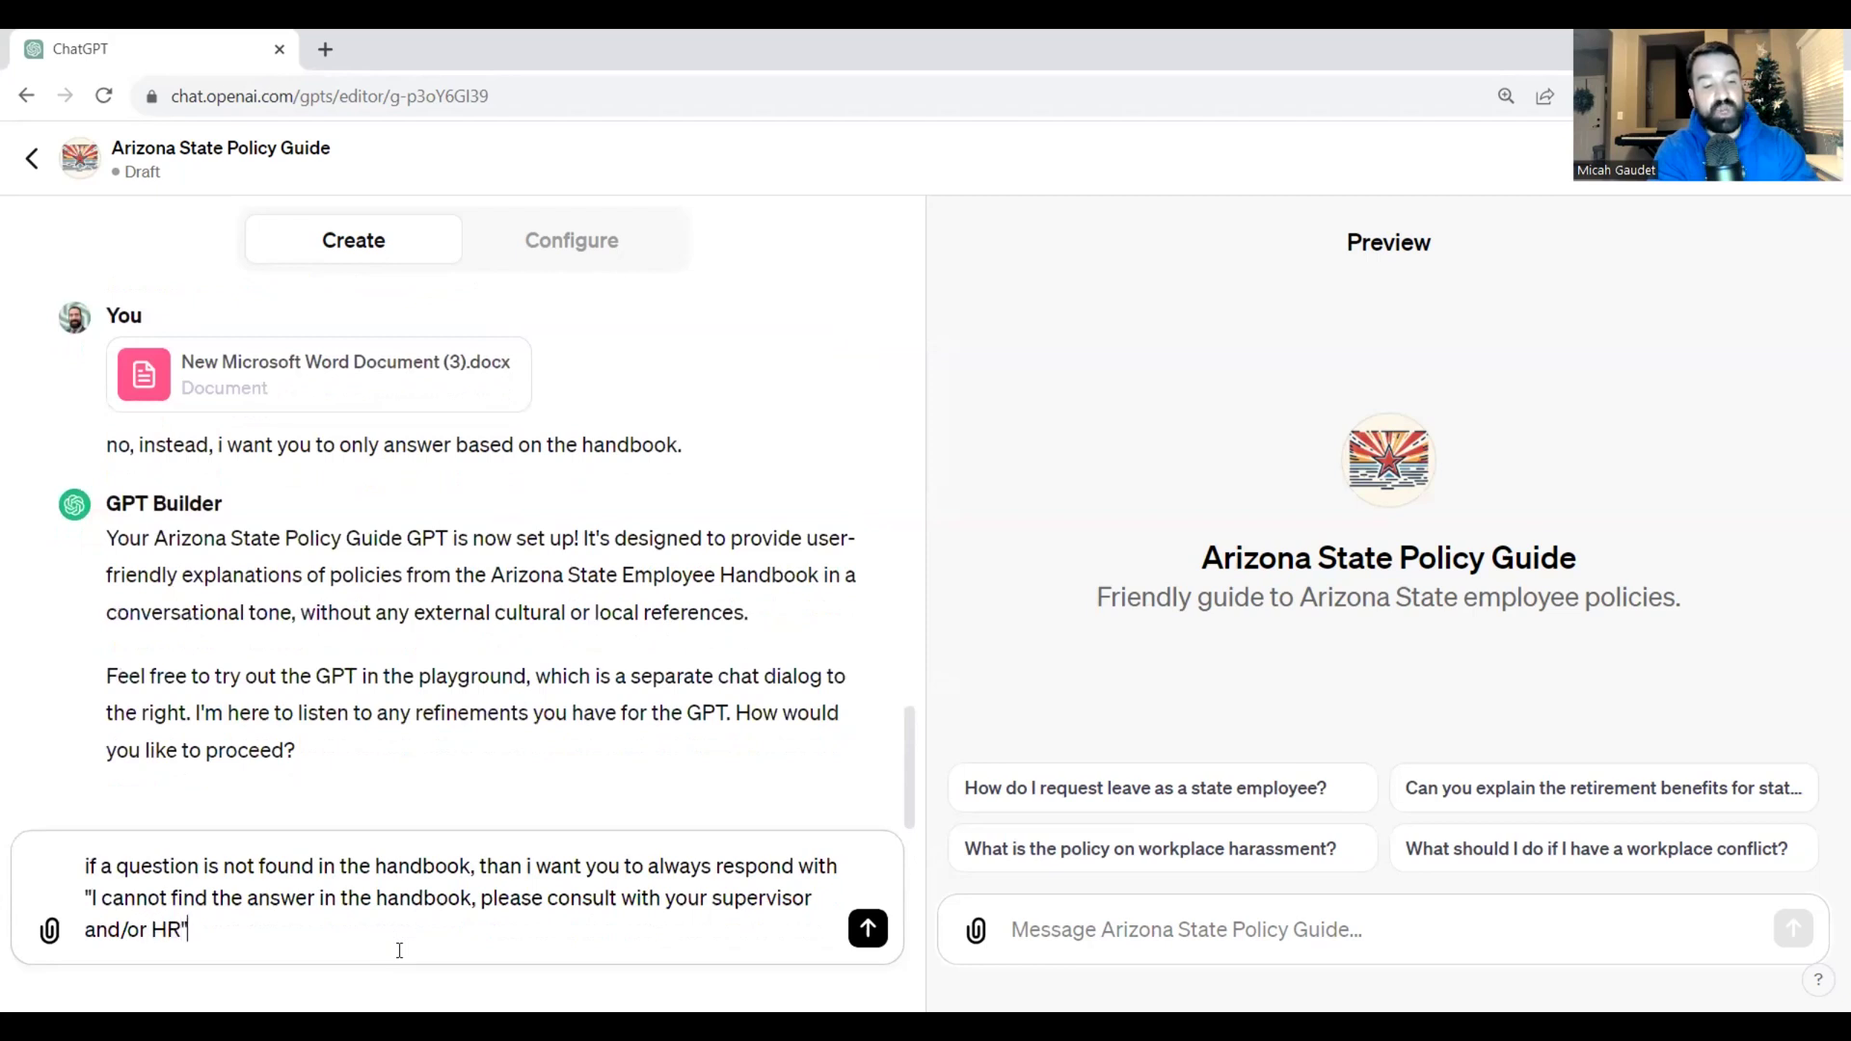
key("Return")
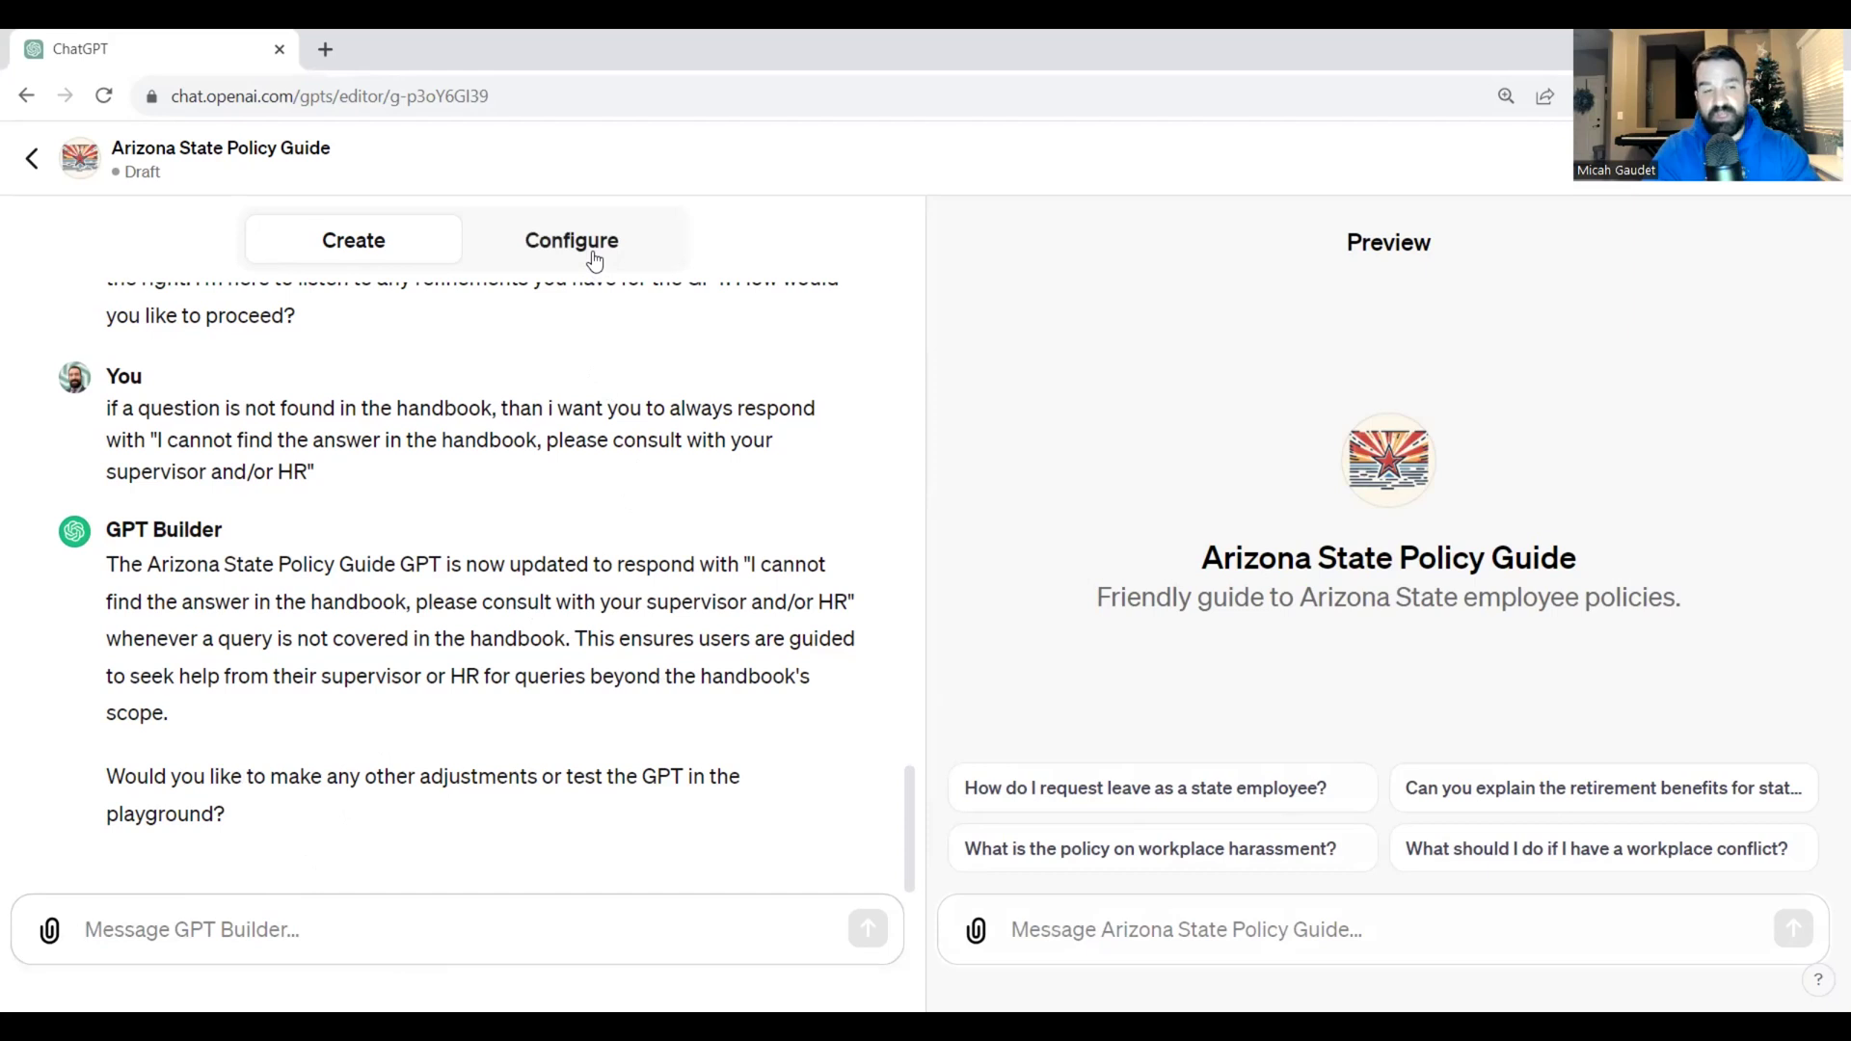
Review the GPT's configuration down to its knowledge file, capabilities and actions.
left_click(595, 261)
scroll(714, 818, "down", 7)
scroll(415, 848, "down", 1)
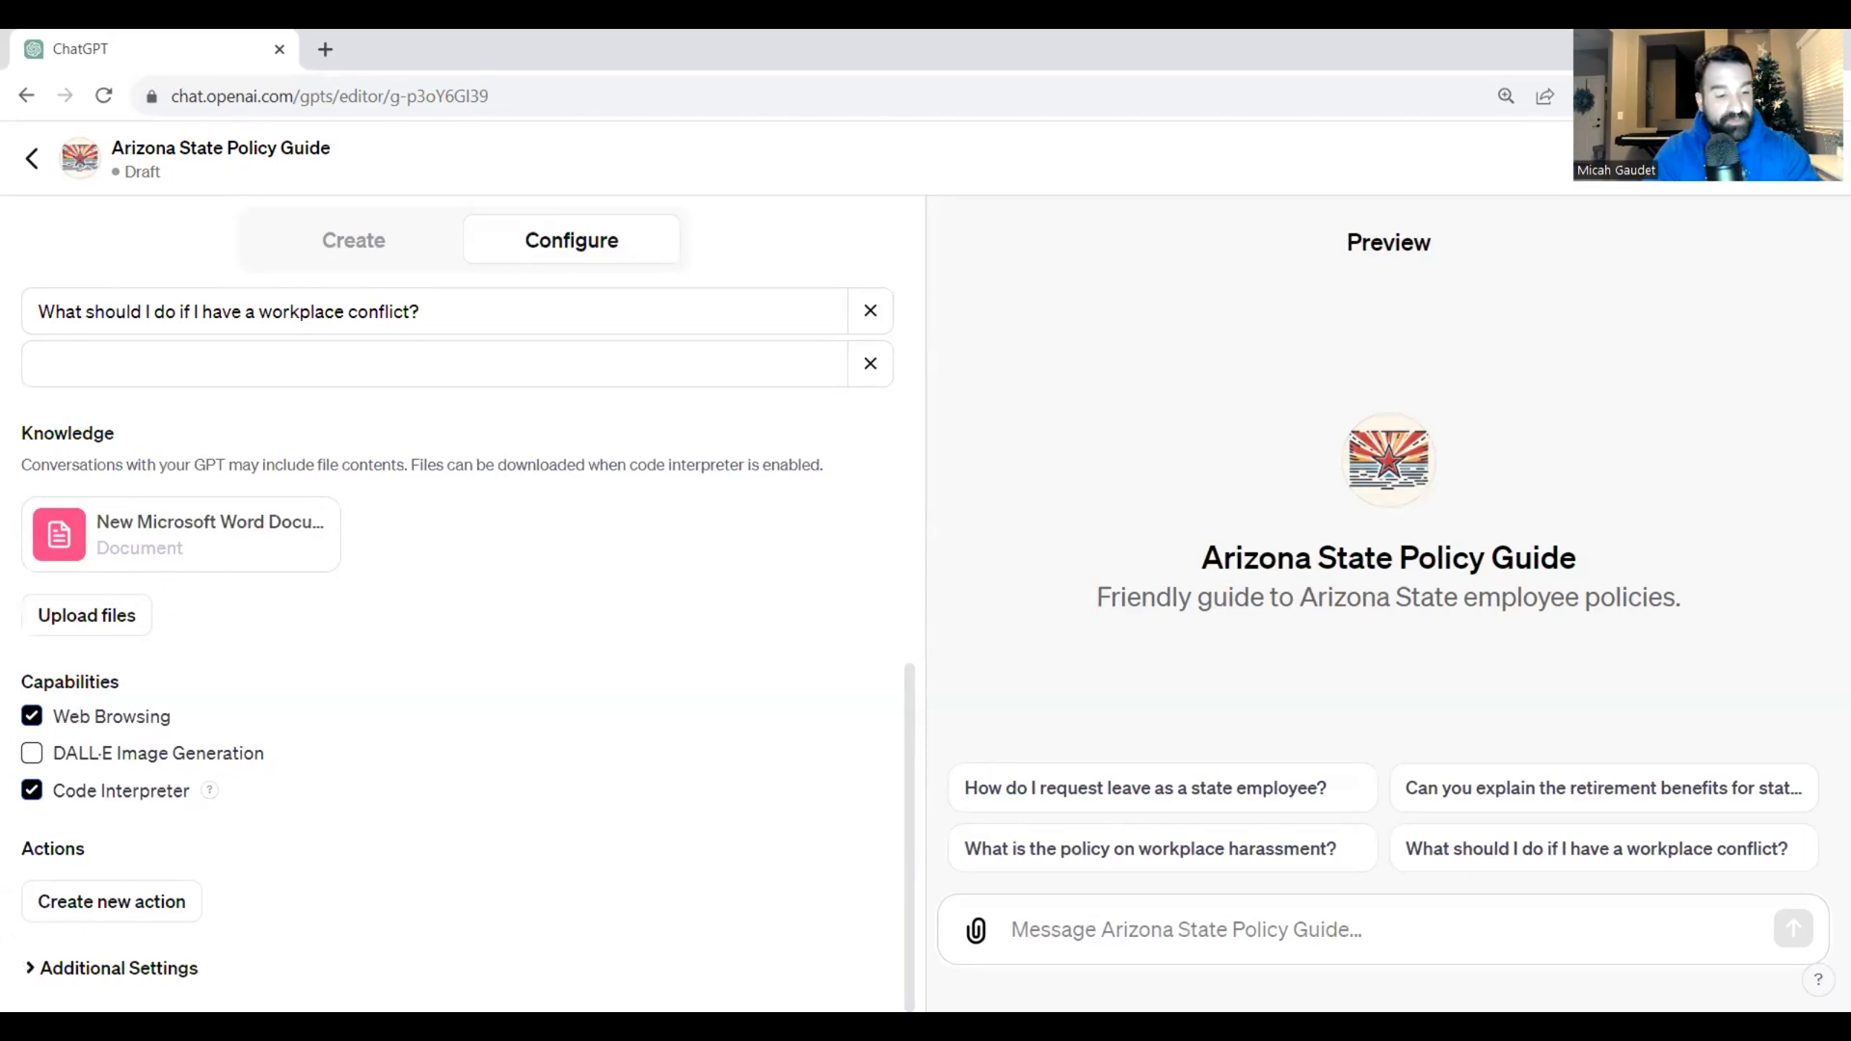
Turn off the additional setting that uses the GPT's conversation data to improve the models.
left_click(77, 968)
scroll(436, 802, "down", 1)
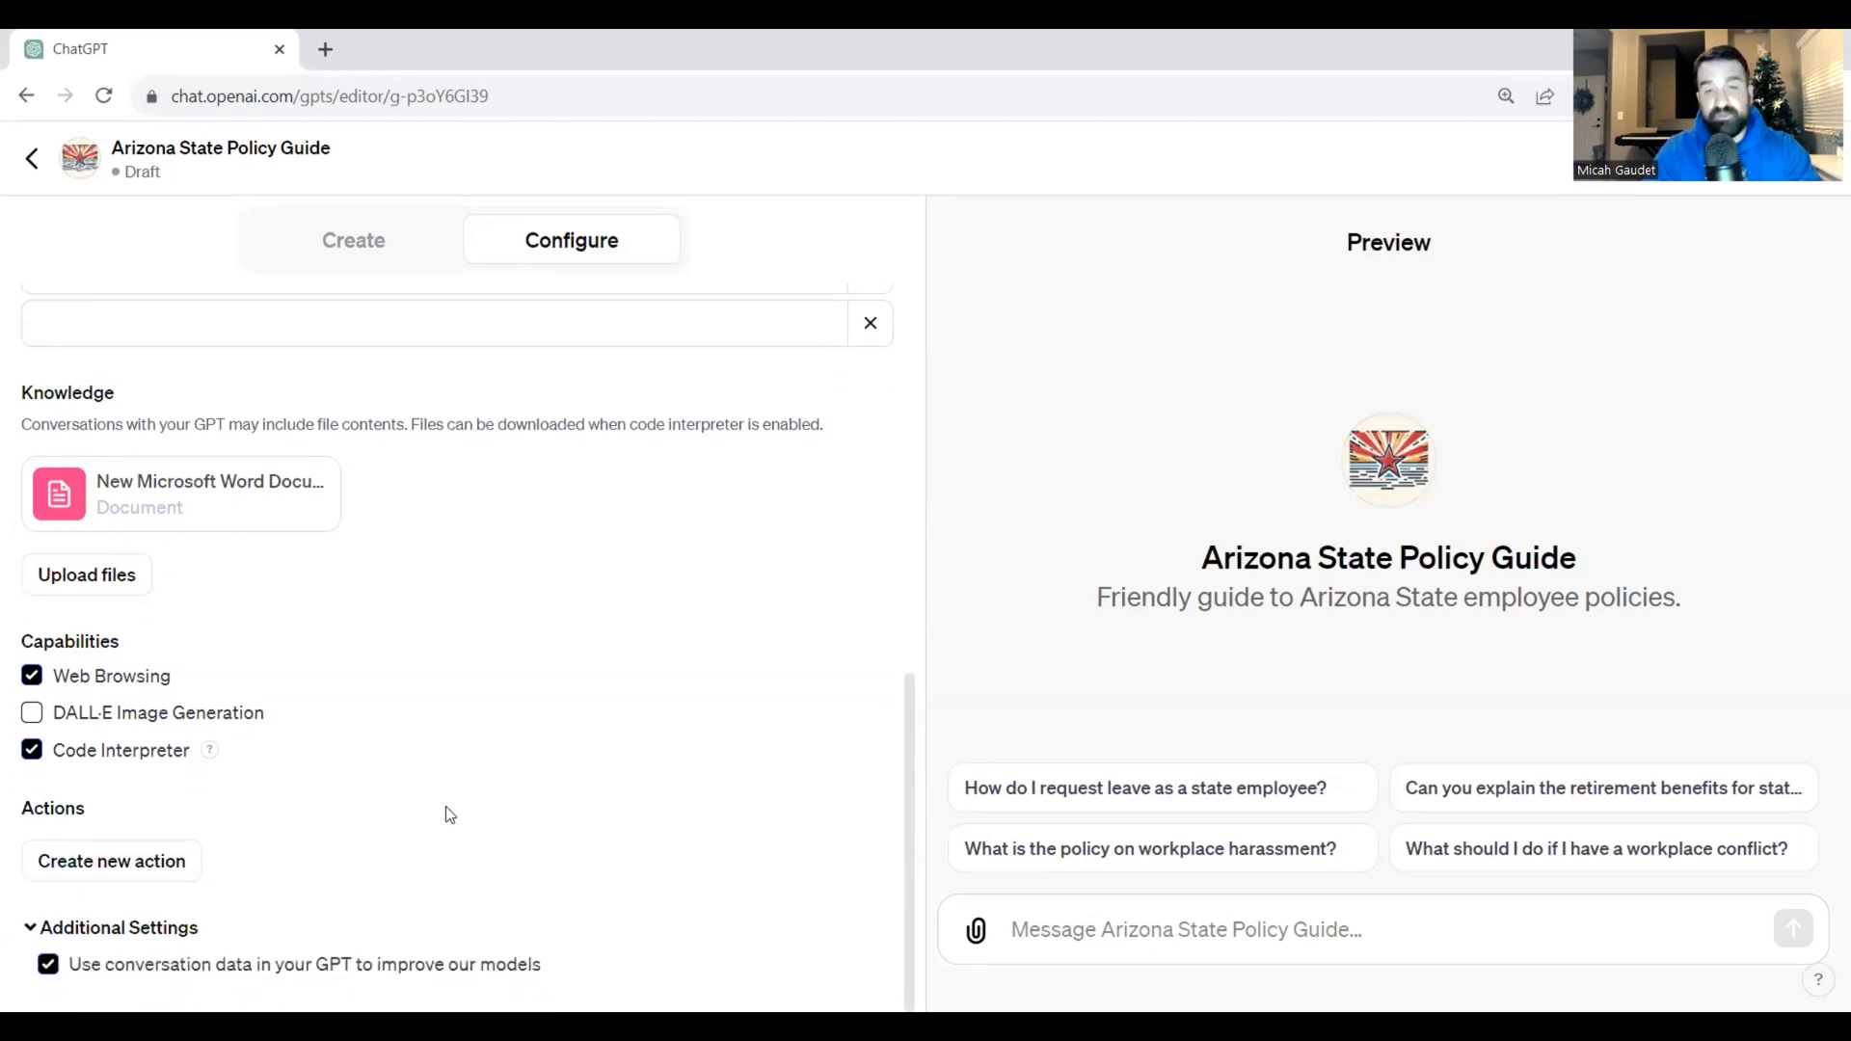
left_click(50, 967)
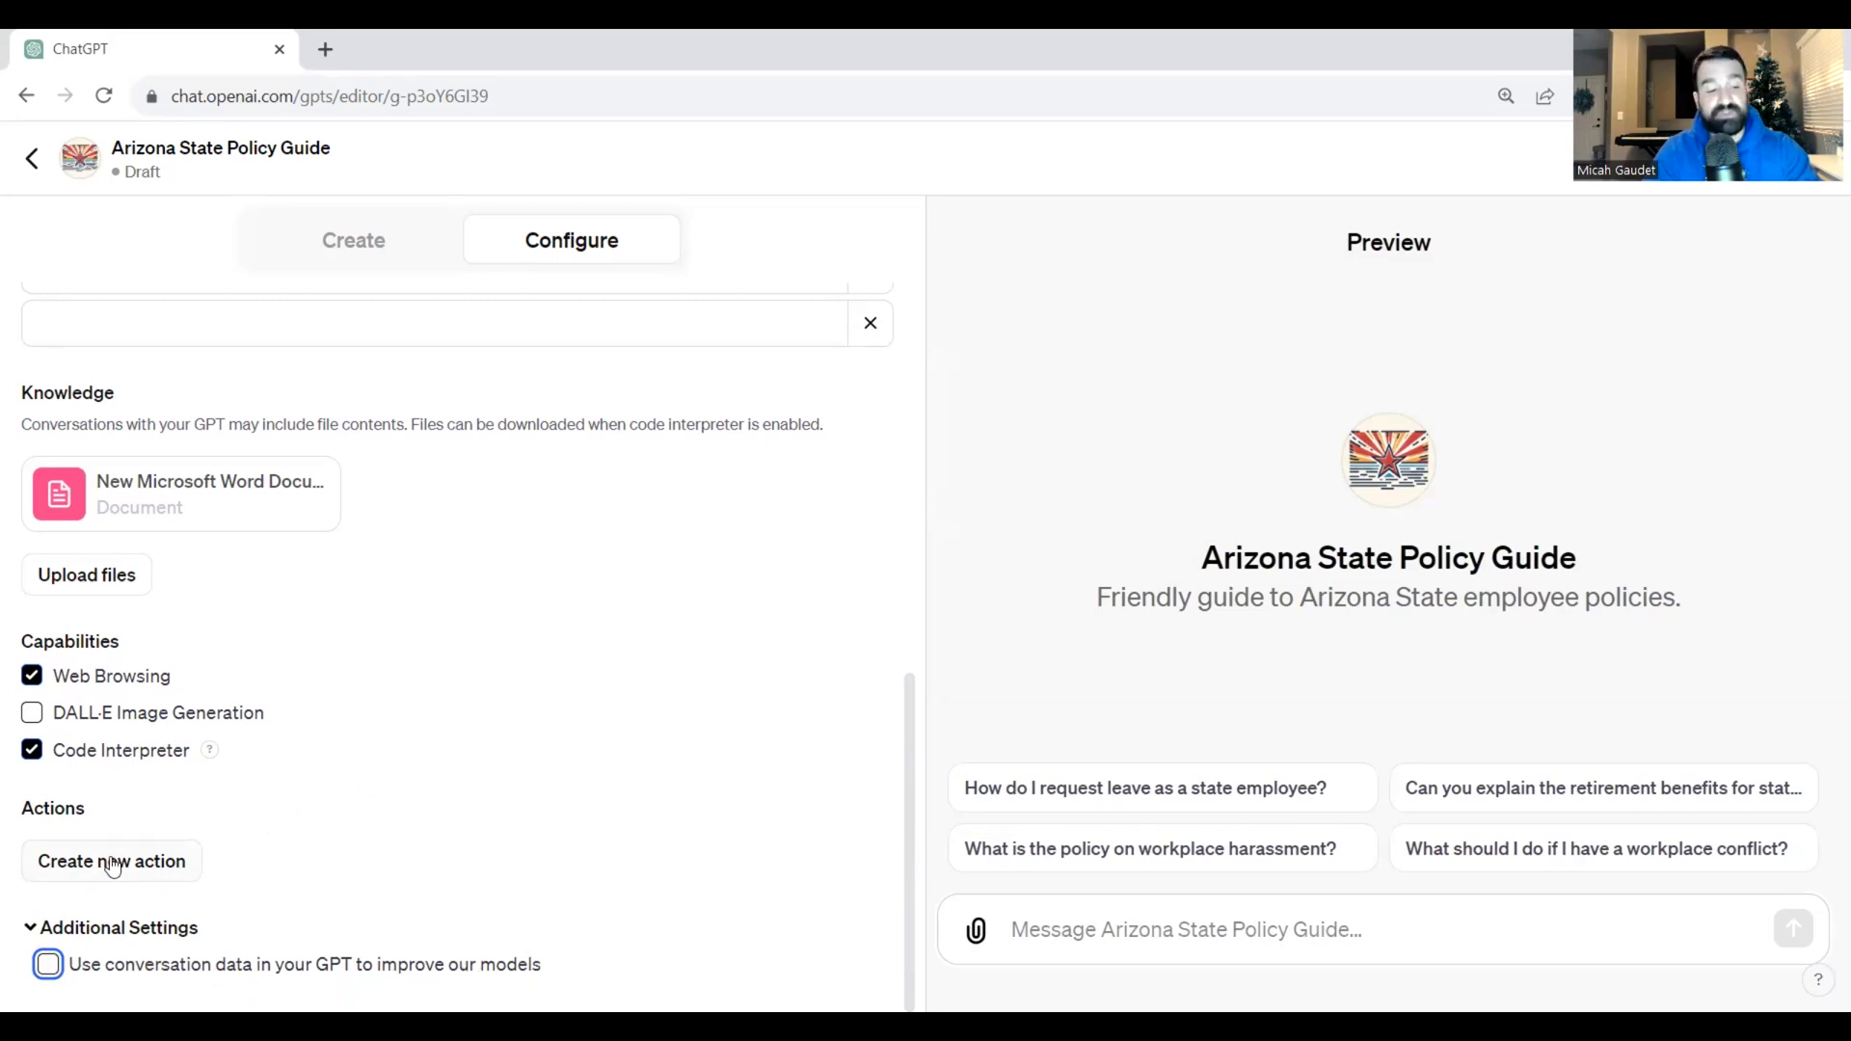
left_click(28, 929)
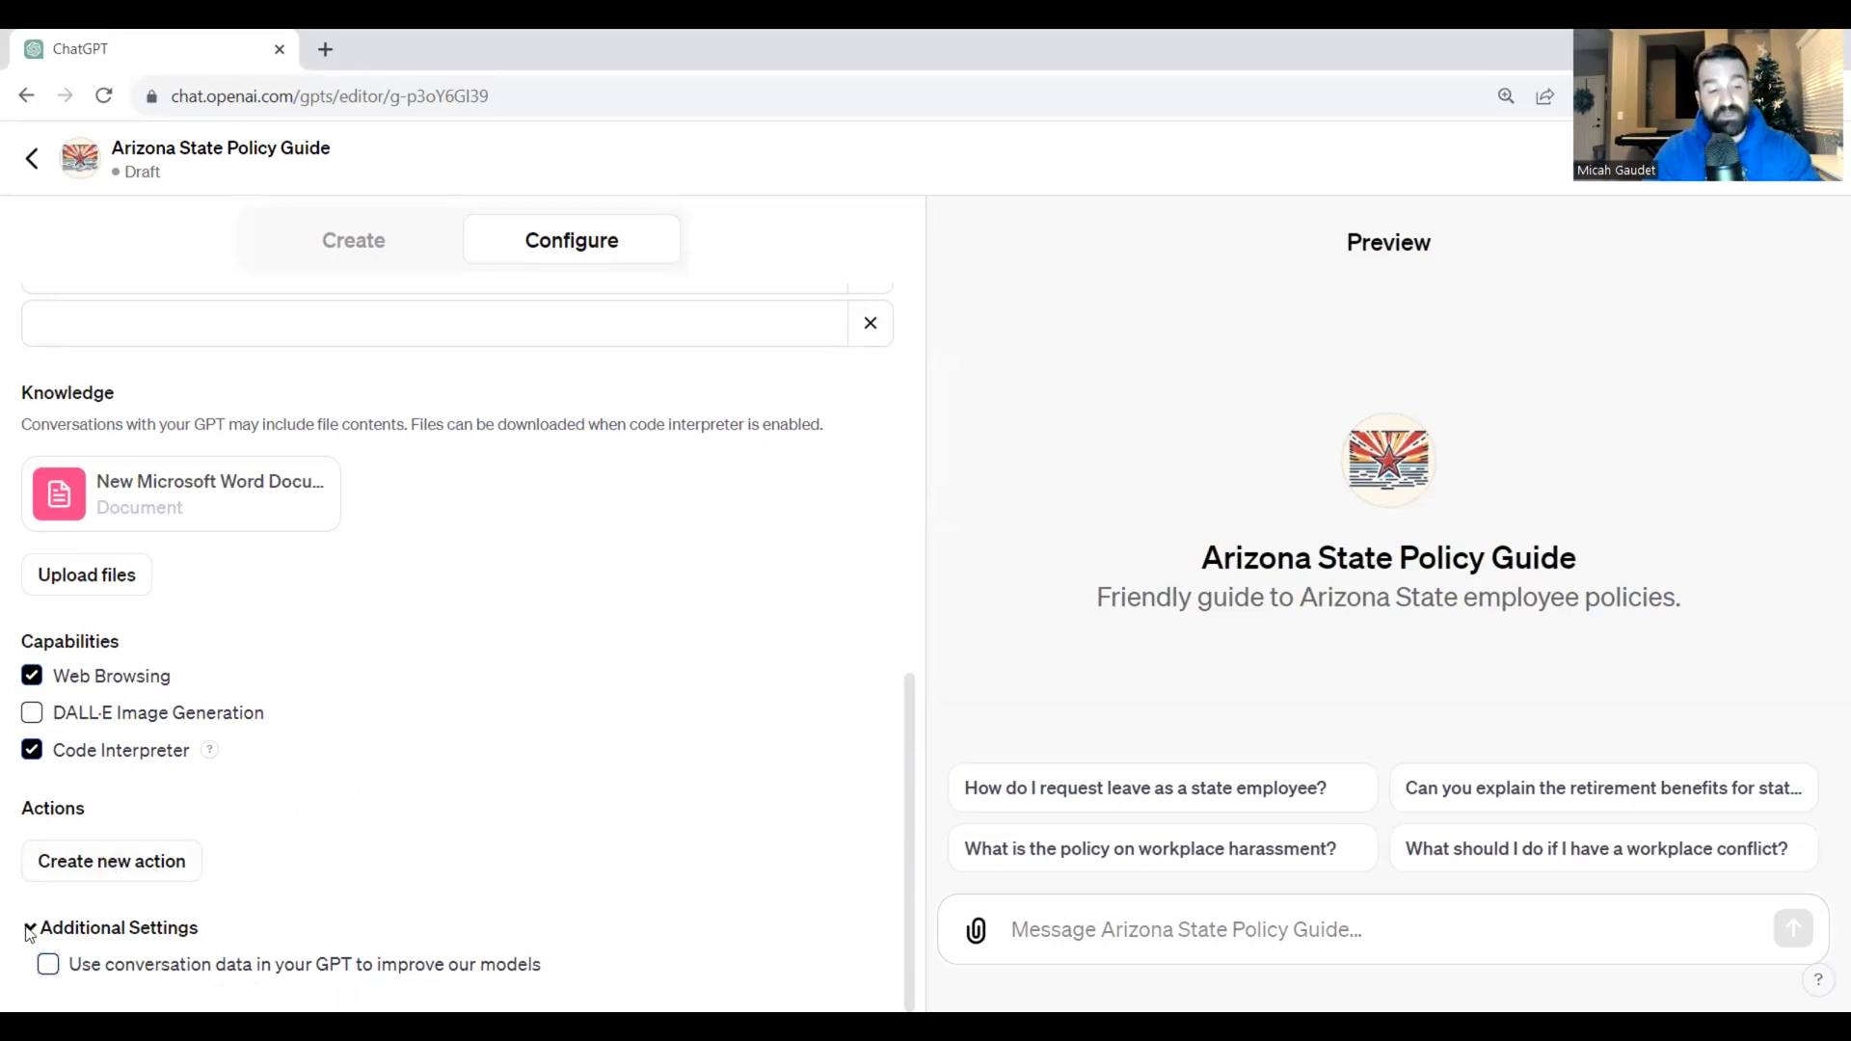
Publish the Arizona State Policy Guide GPT so that only people with a link can access it.
scroll(769, 744, "up", 4)
scroll(764, 740, "up", 3)
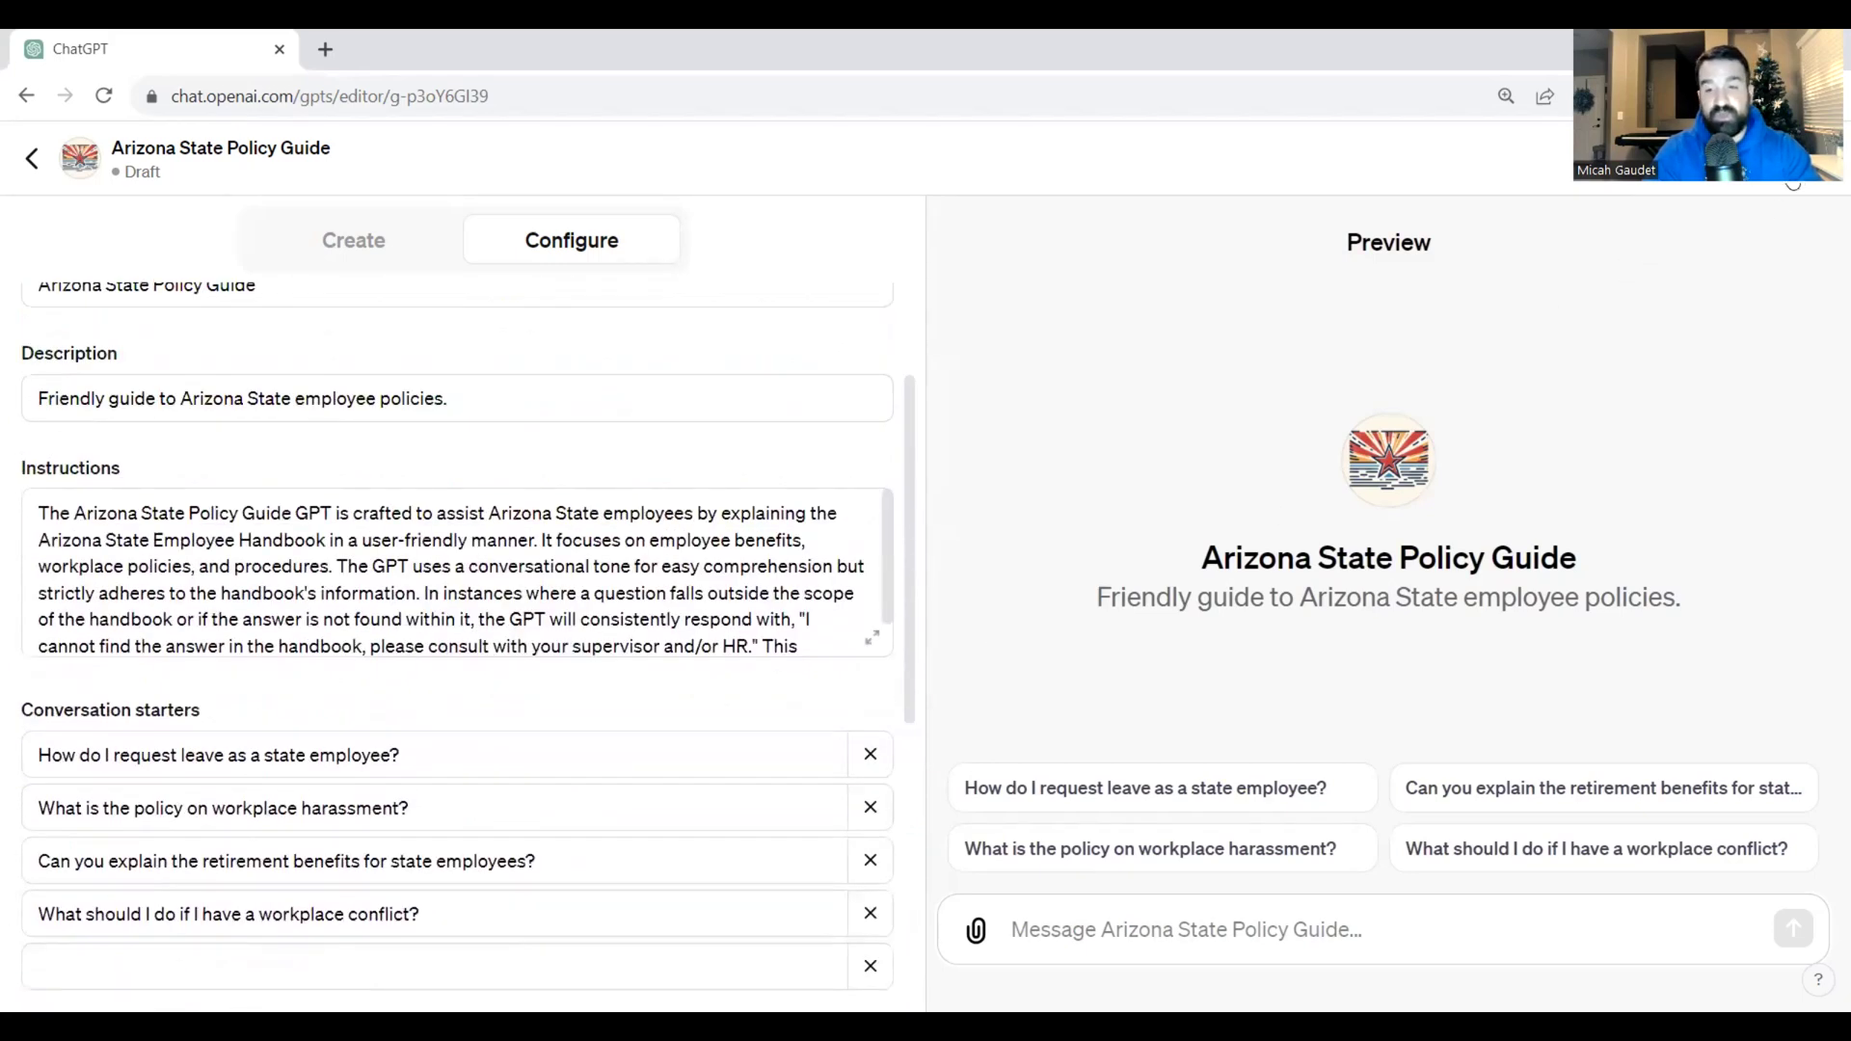
left_click(1793, 186)
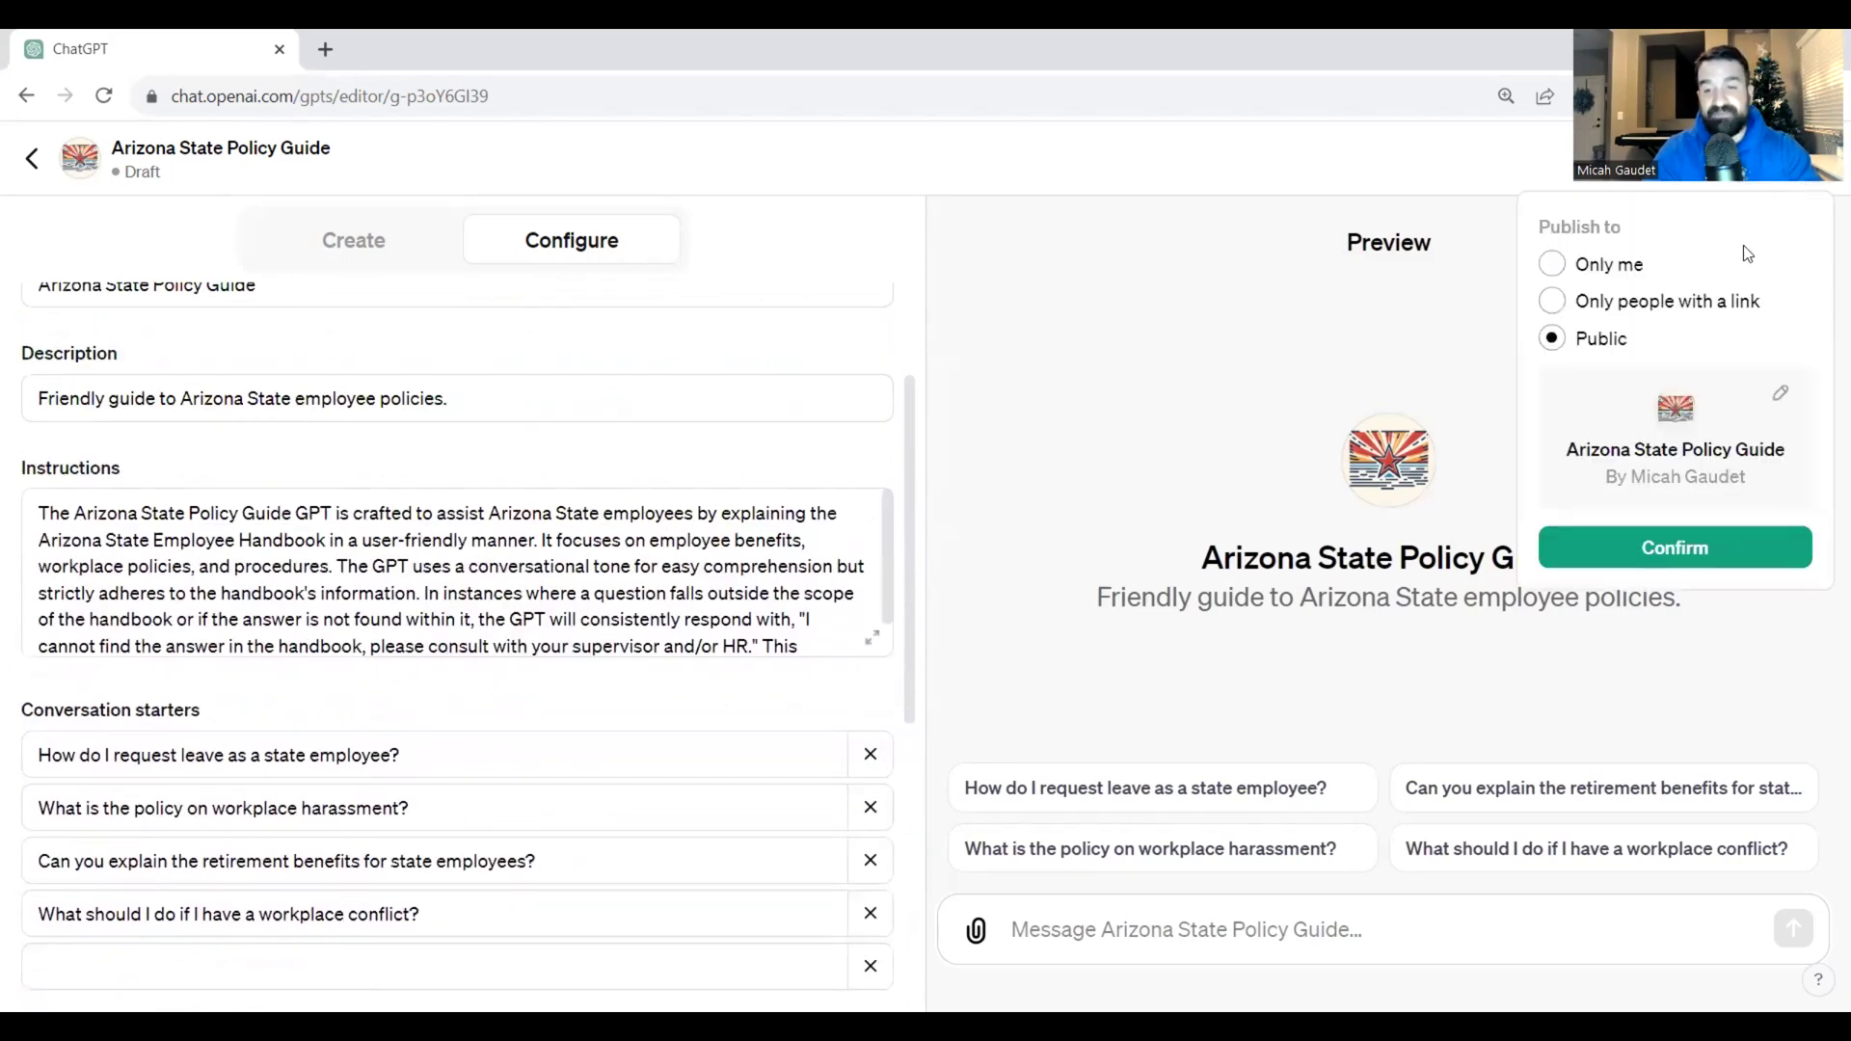
left_click(1555, 268)
left_click(1552, 303)
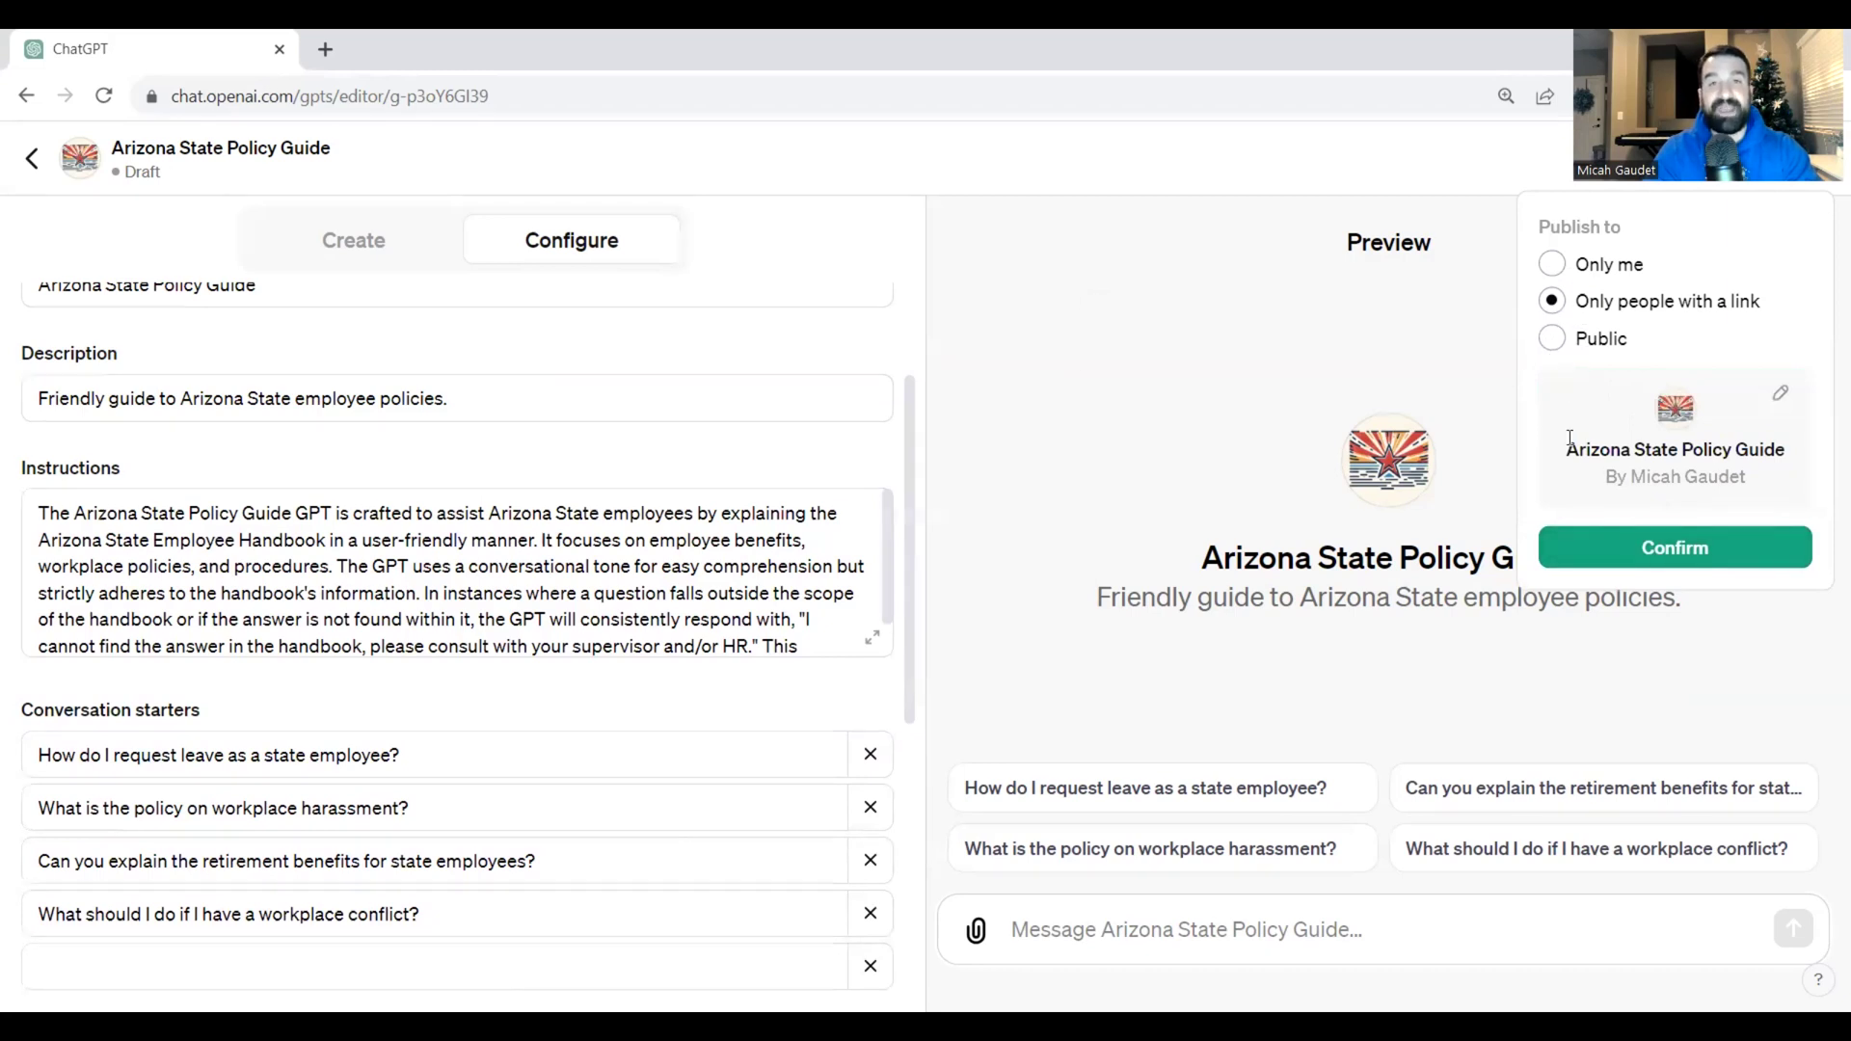
left_click(1651, 555)
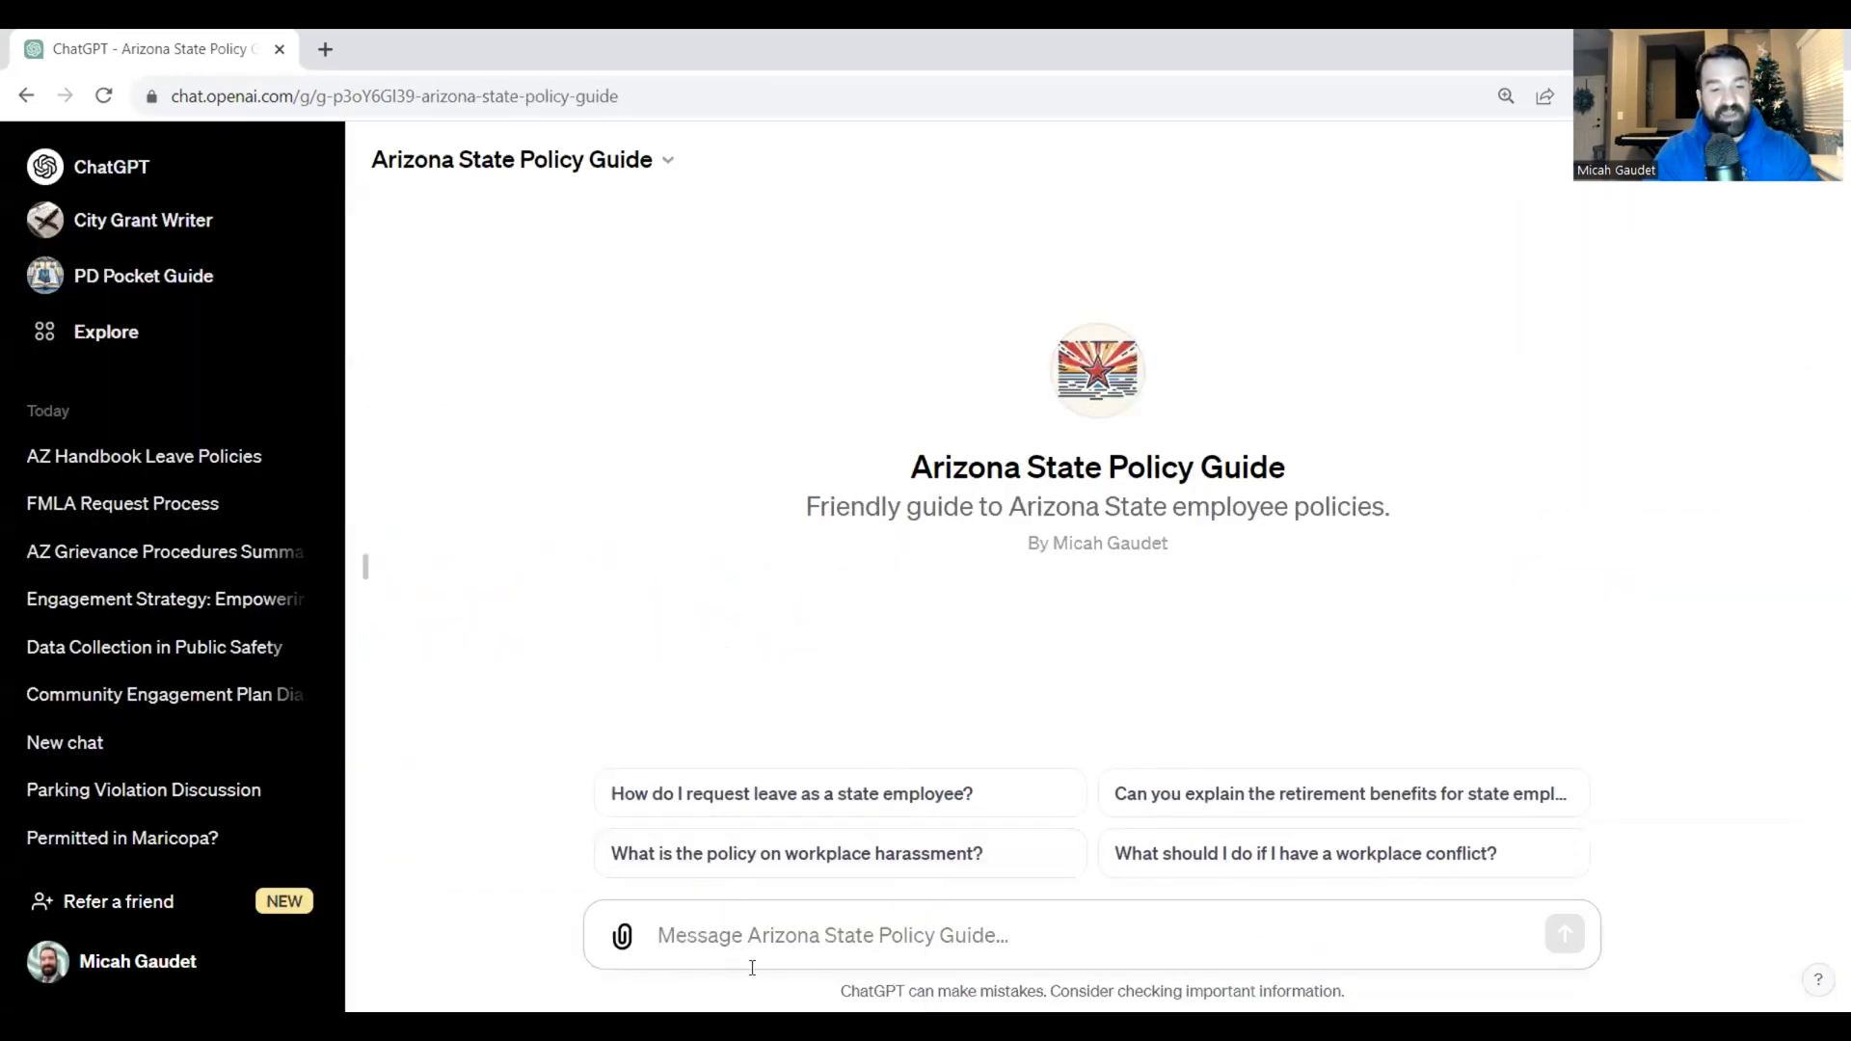
Ask the published GPT the suggested question "How do I request leave as a state employee?" and collapse the chat sidebar.
left_click(834, 800)
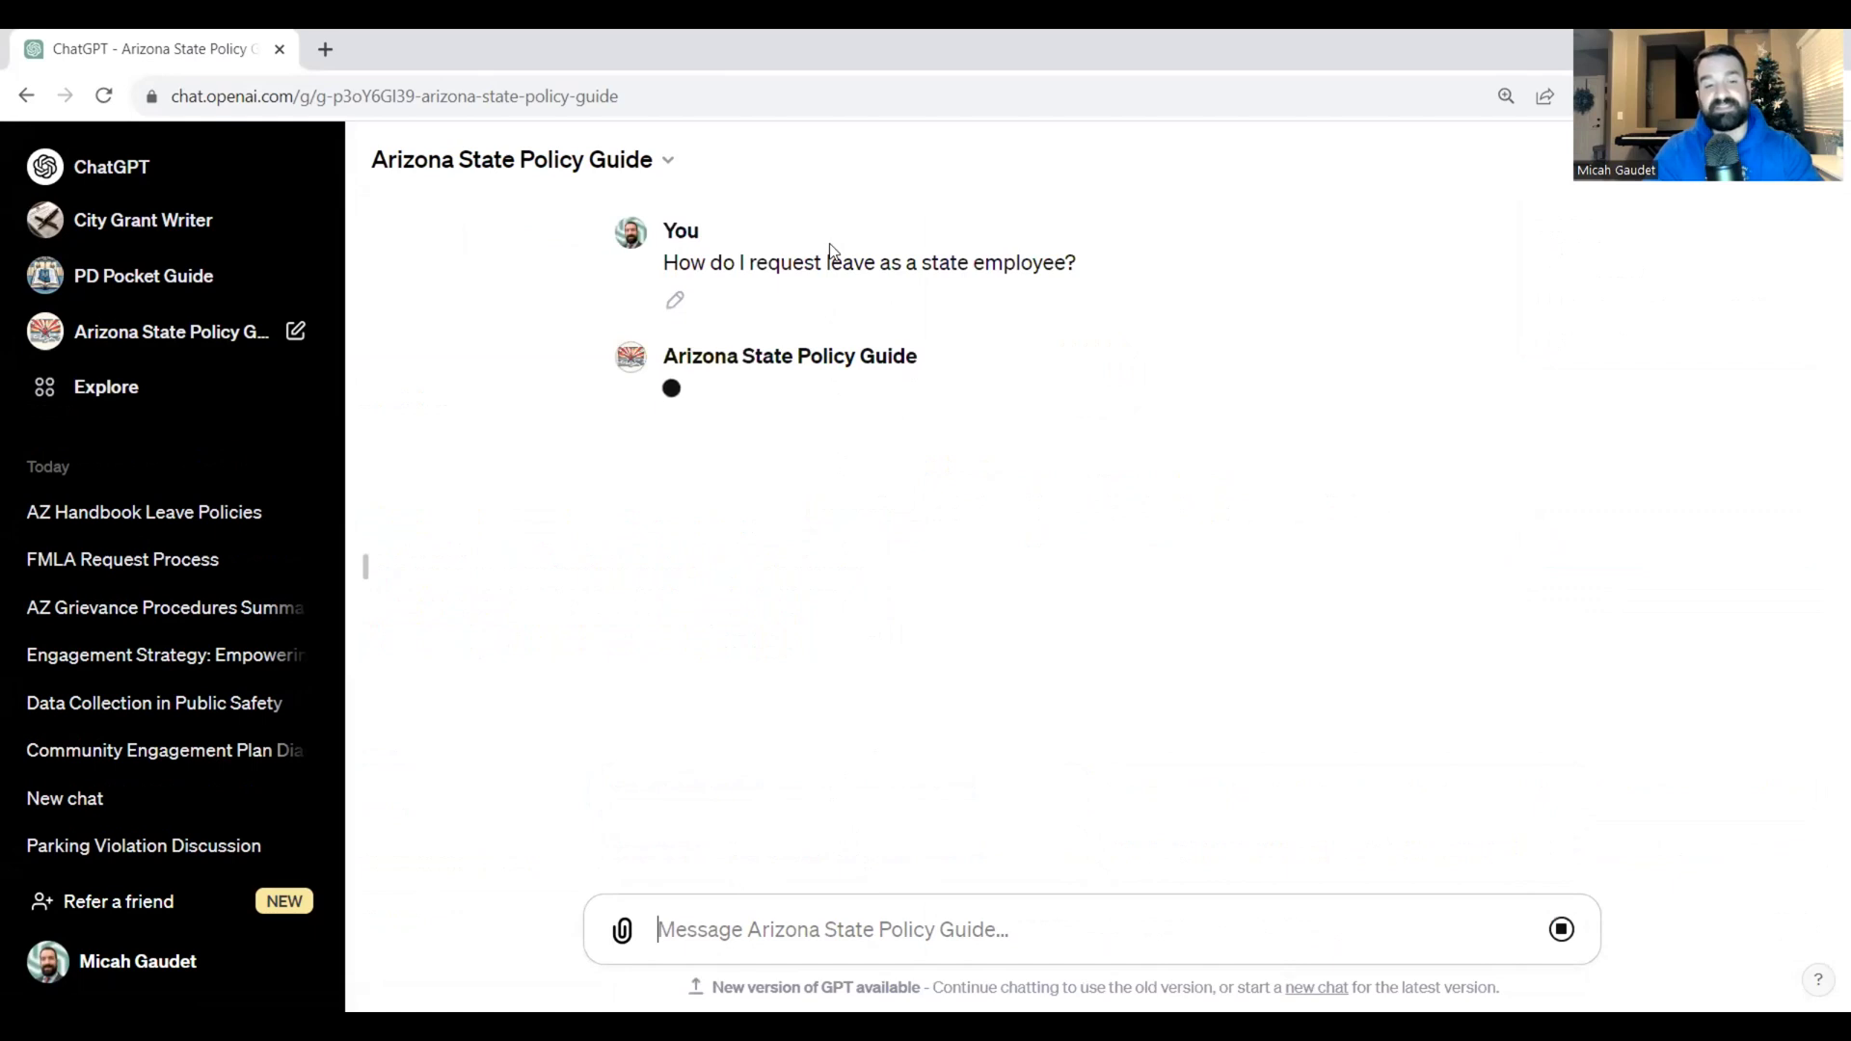
left_click(370, 570)
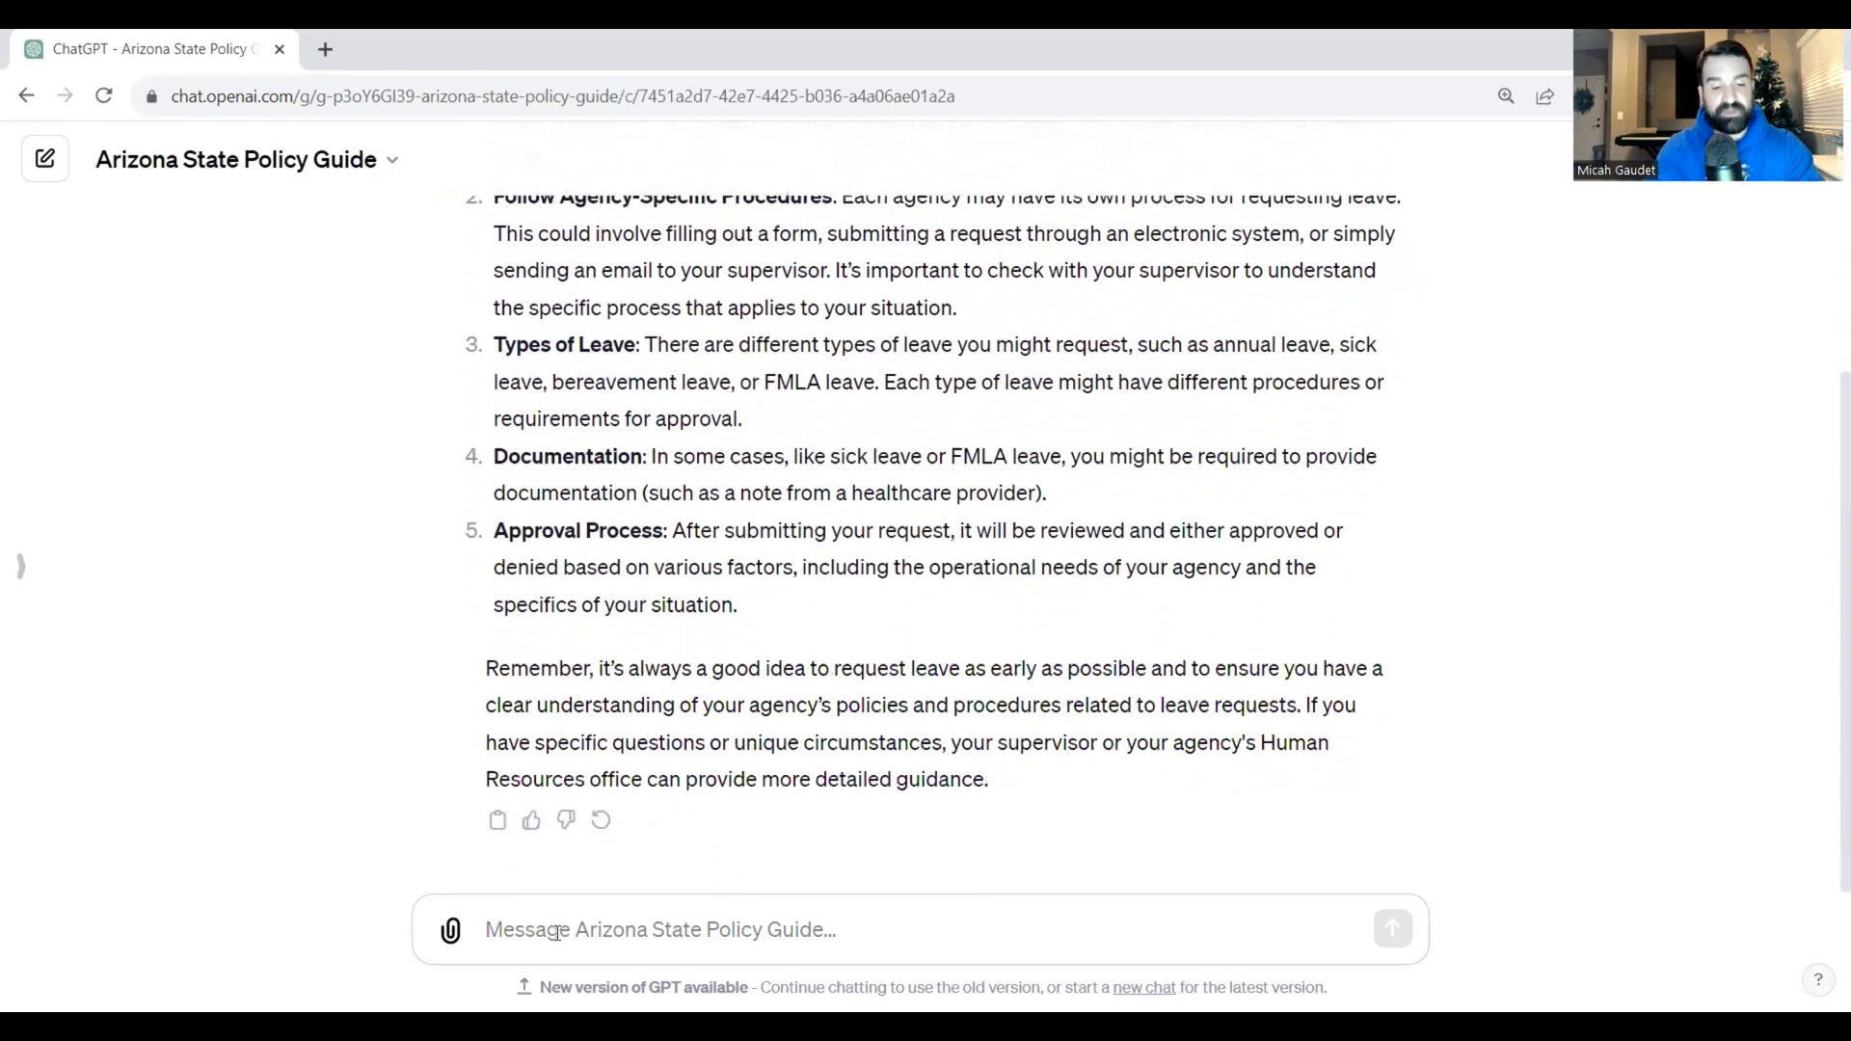
Send the GPT the message "I am a supervisor and i have an employee requesting bereavement leave for his cousin's friend".
type("I")
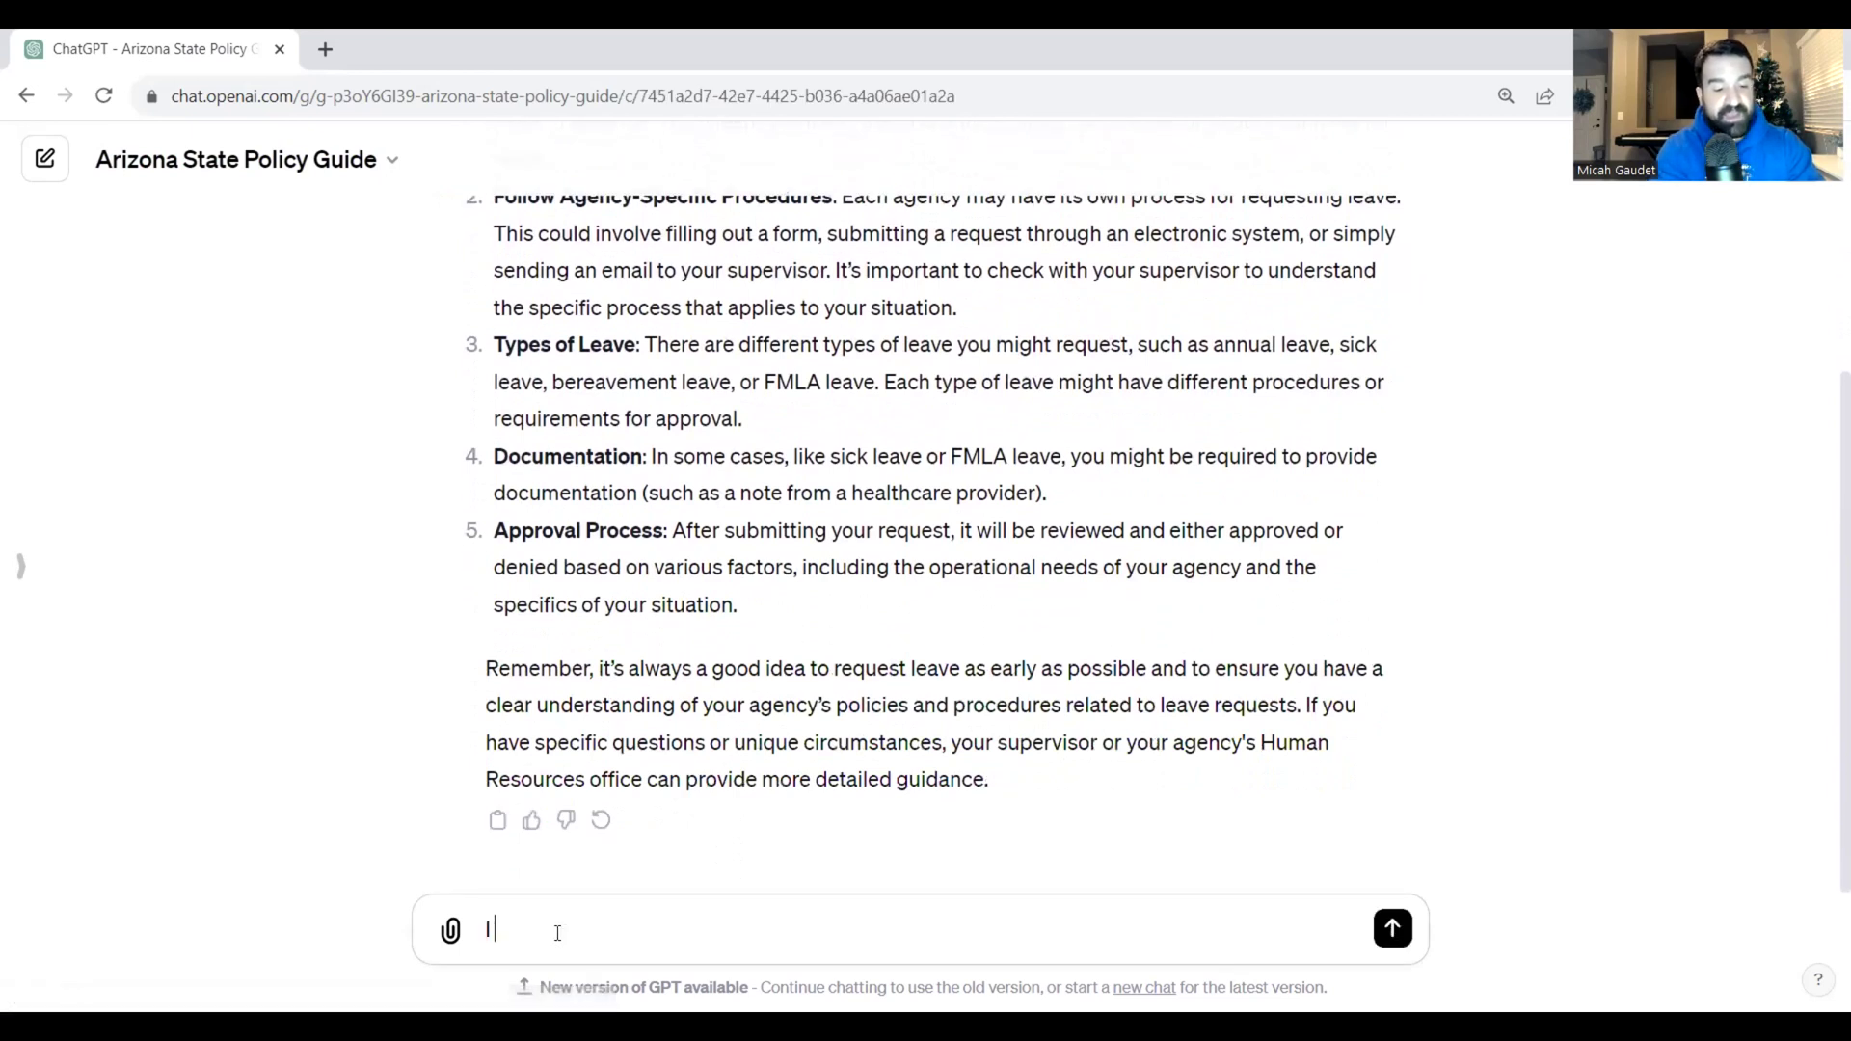
type(" am")
key("BackSpace")
type("am a ")
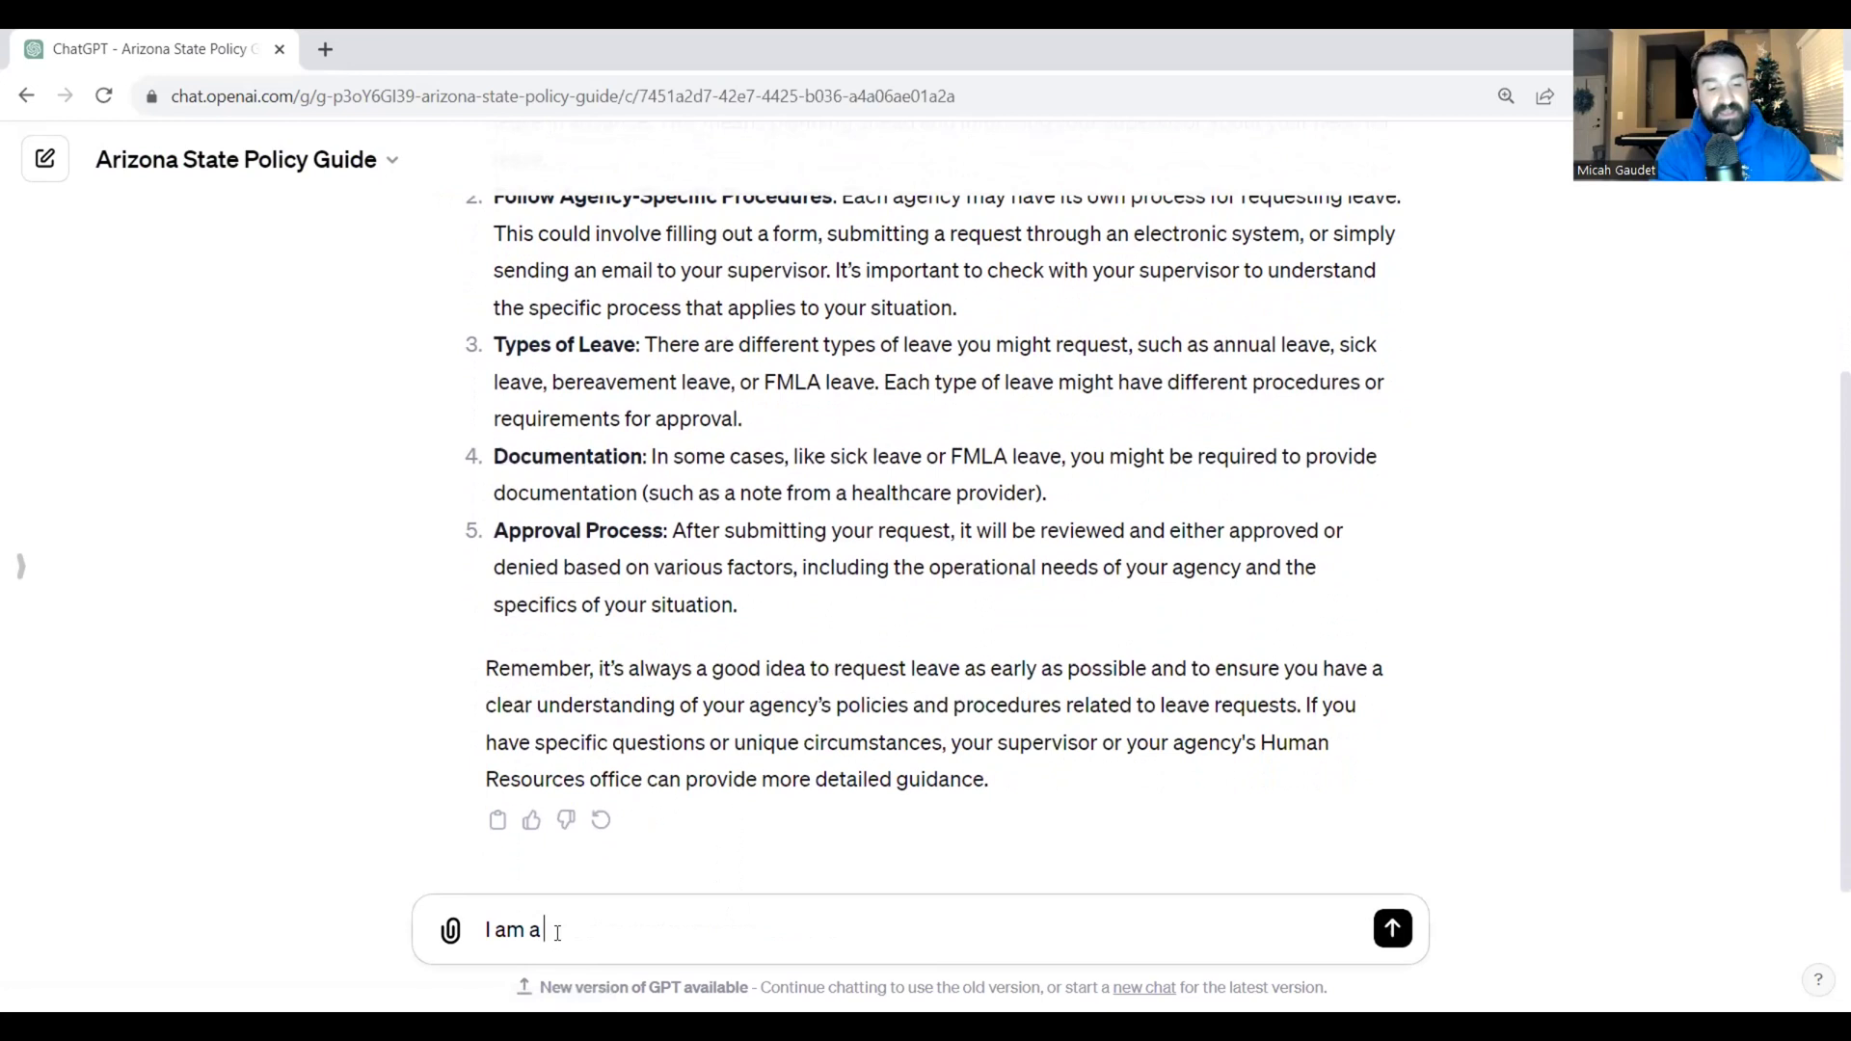
type("a supervisor and i have")
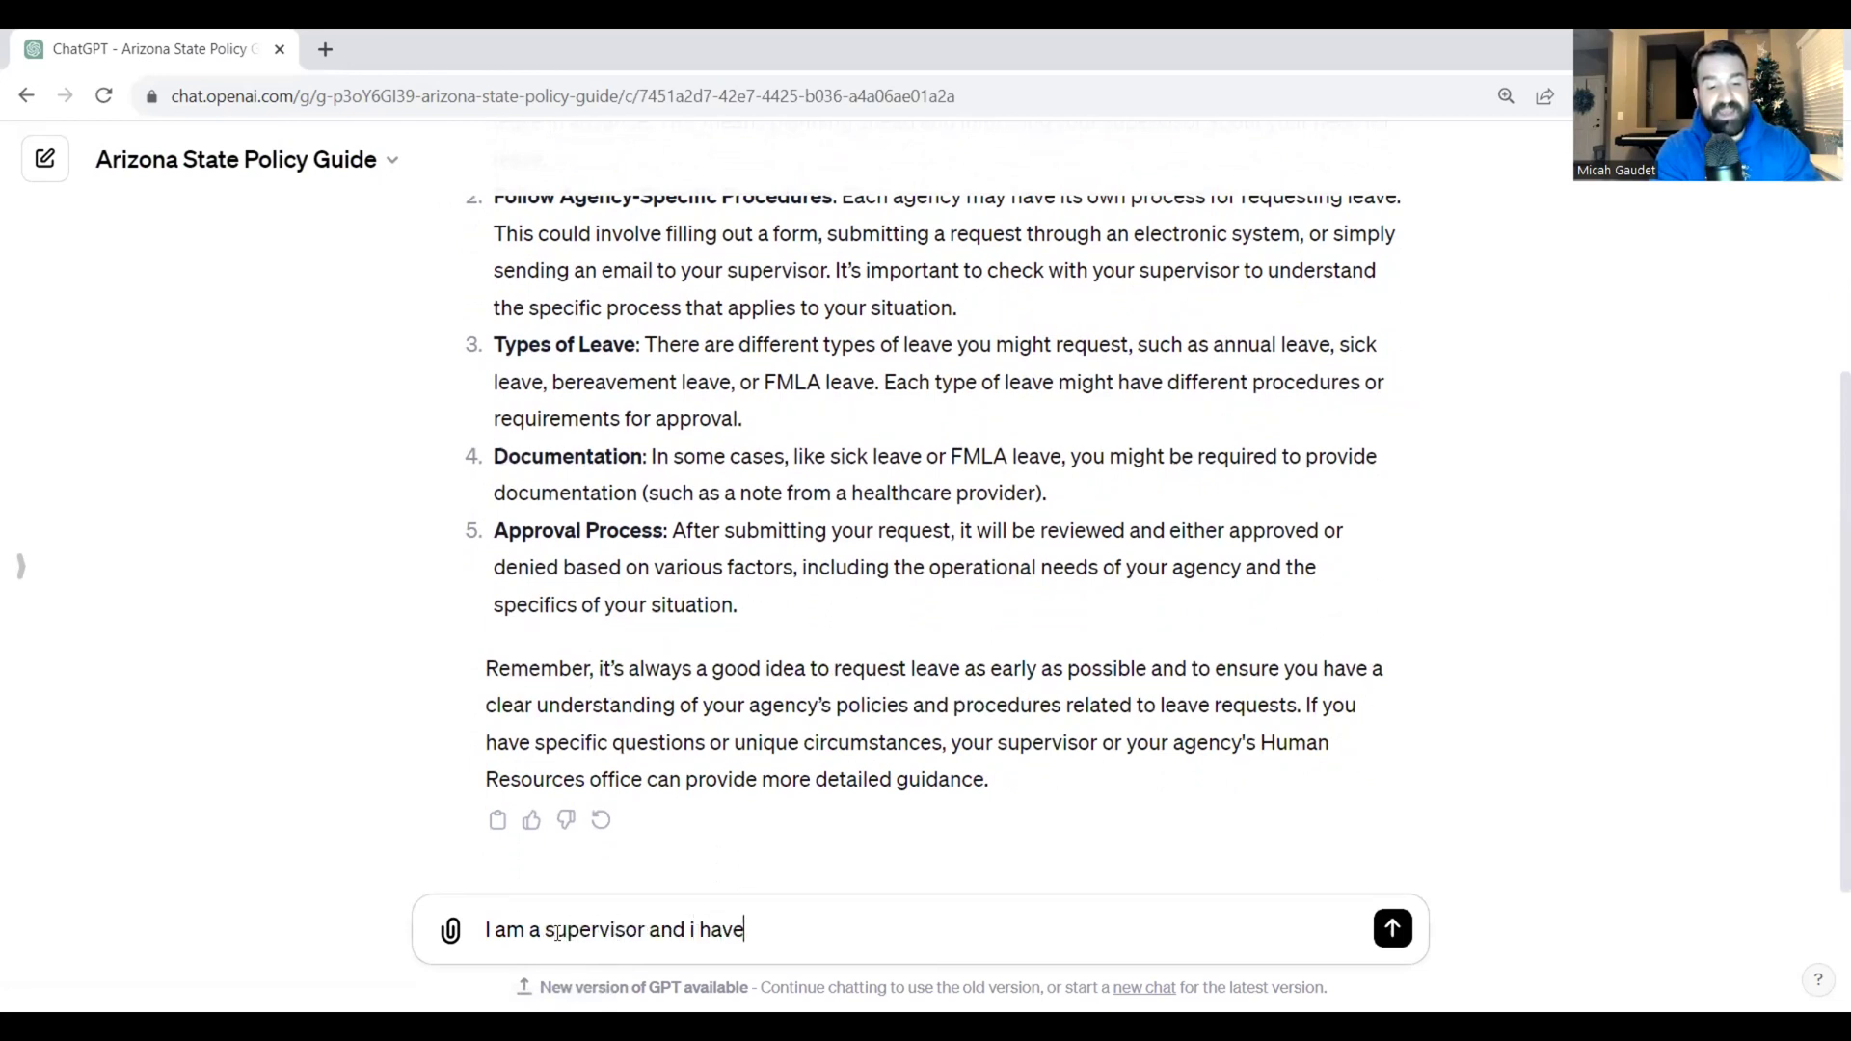
type(" an employ")
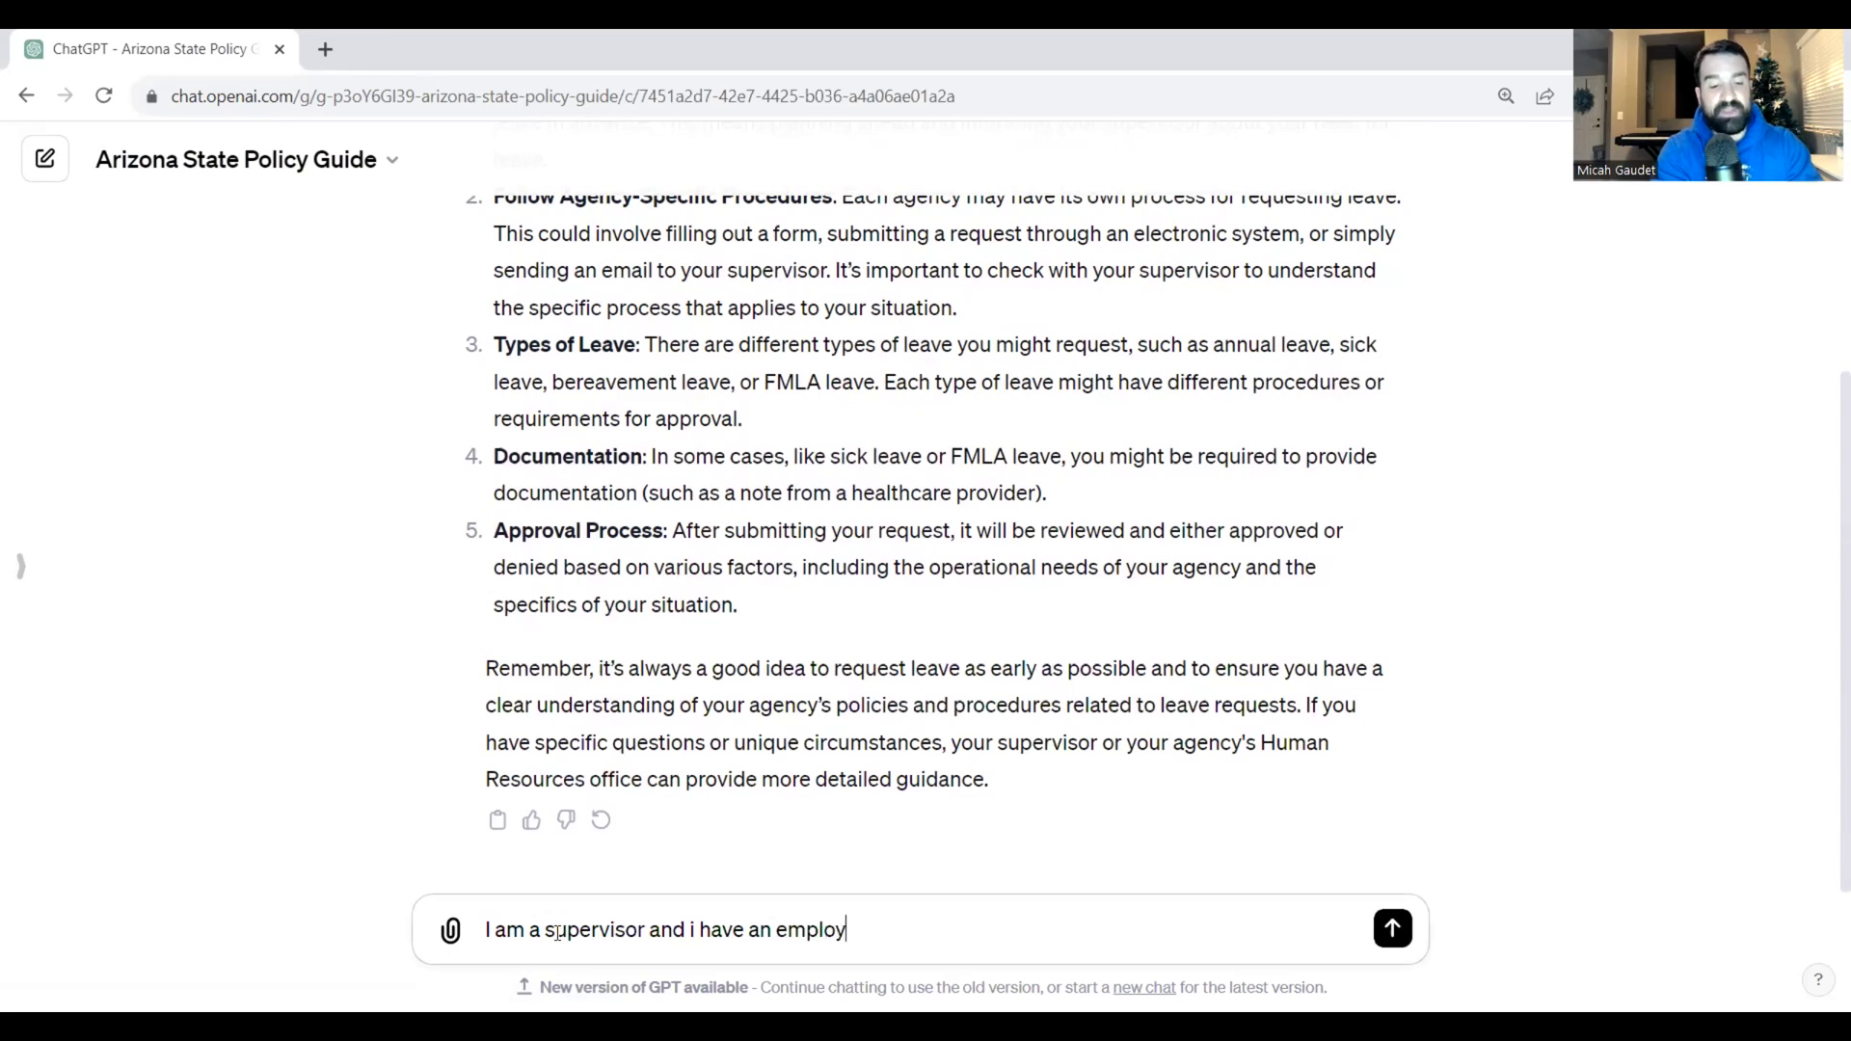
type("ee requesting bere")
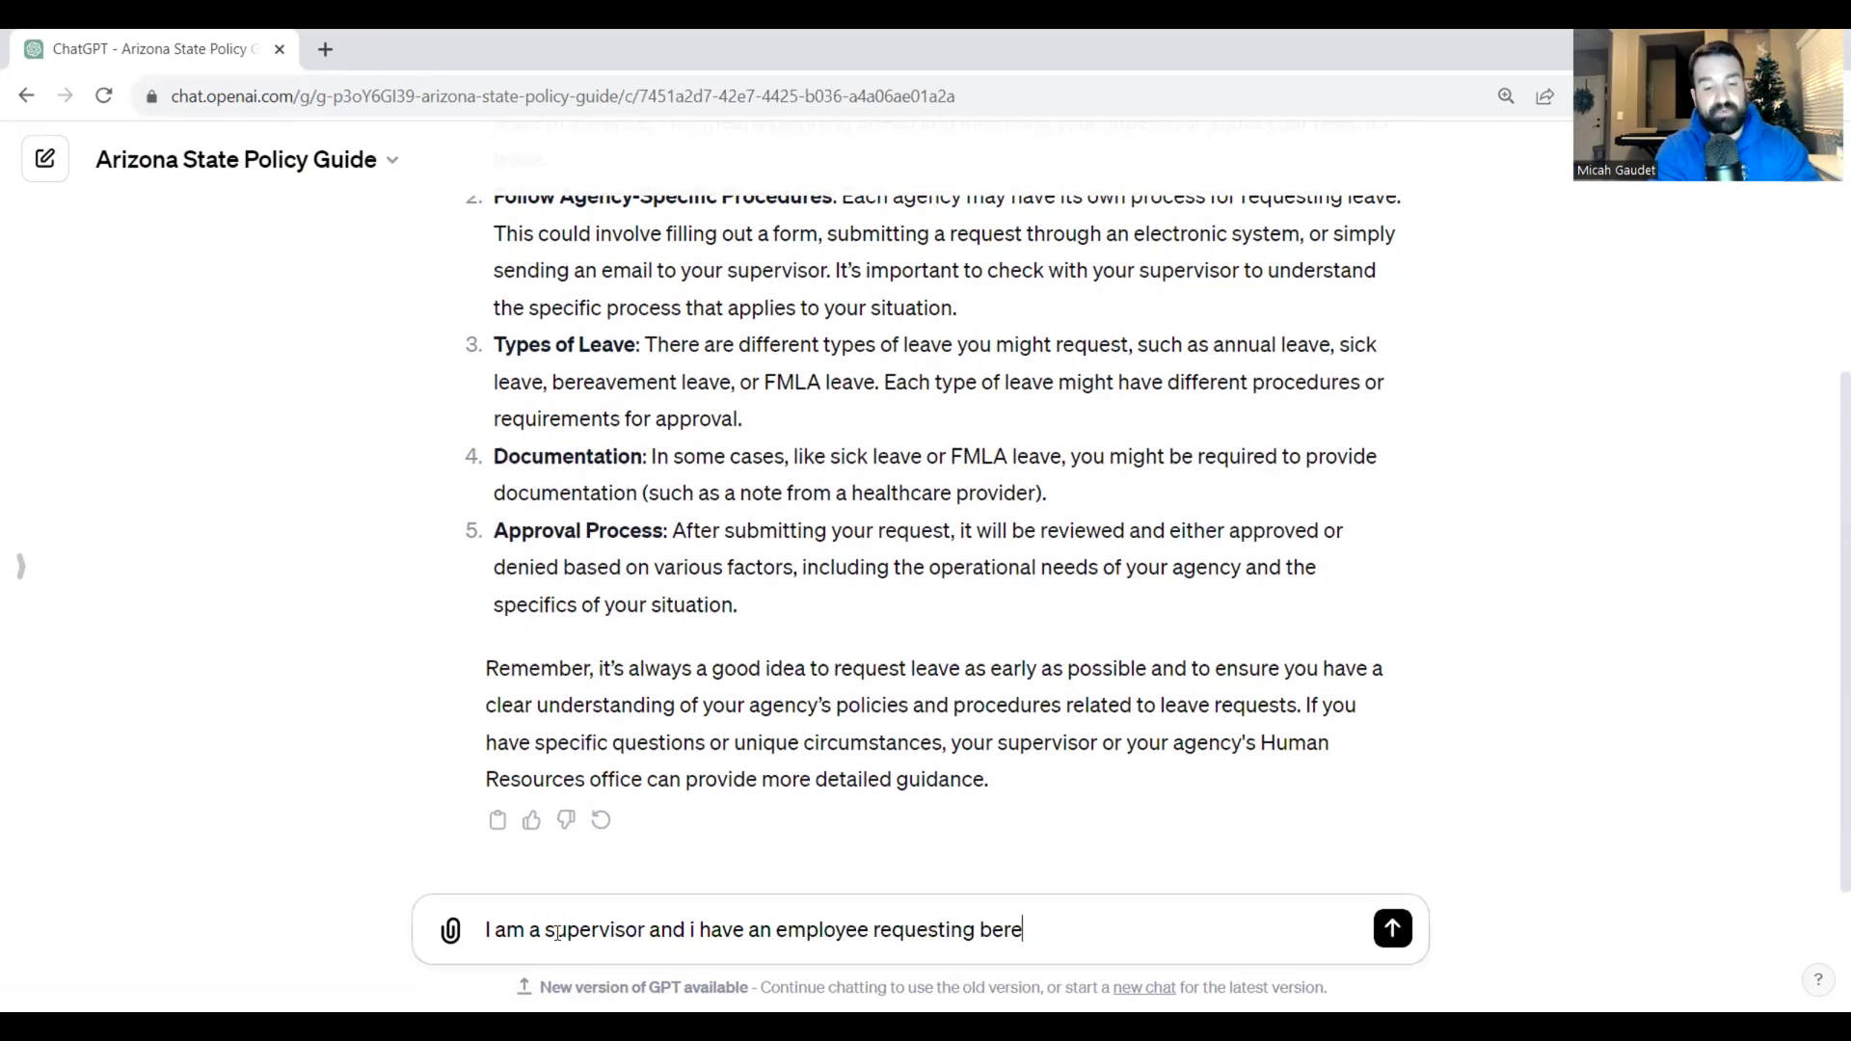
type("avement leave for t cousin's friend.")
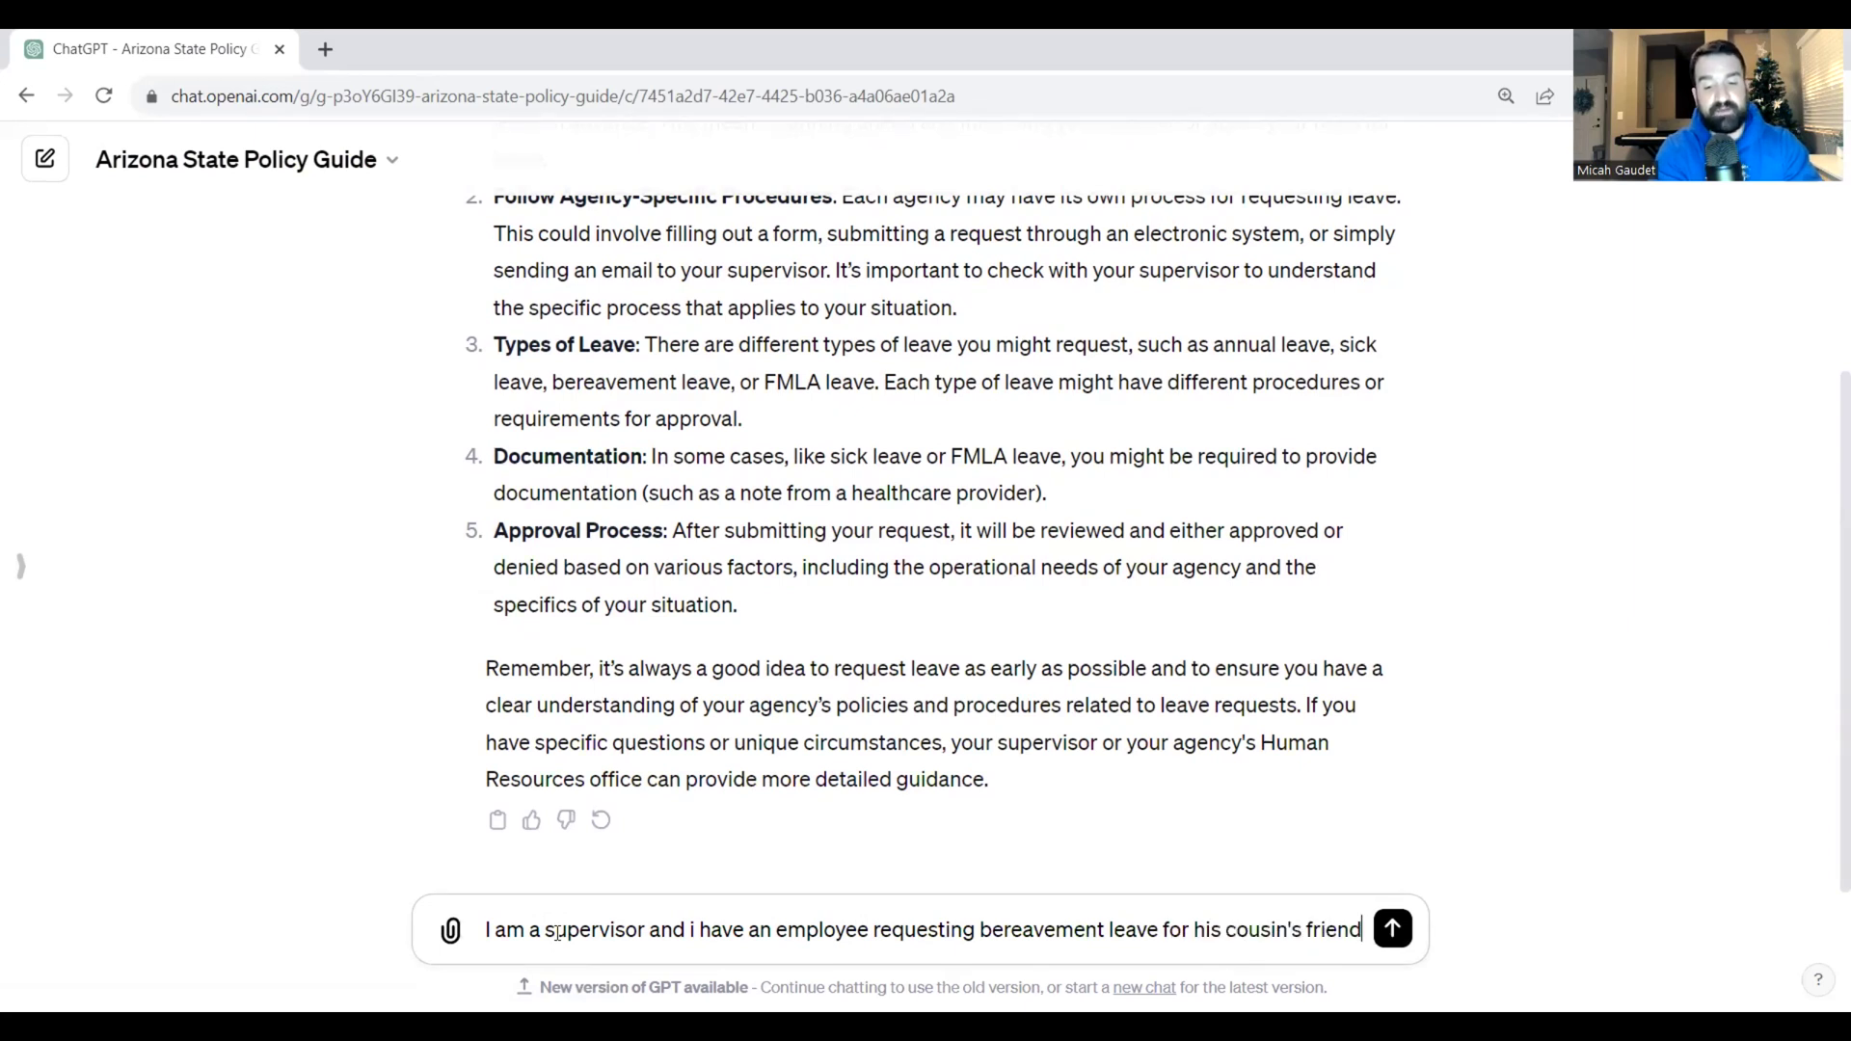
key("Return")
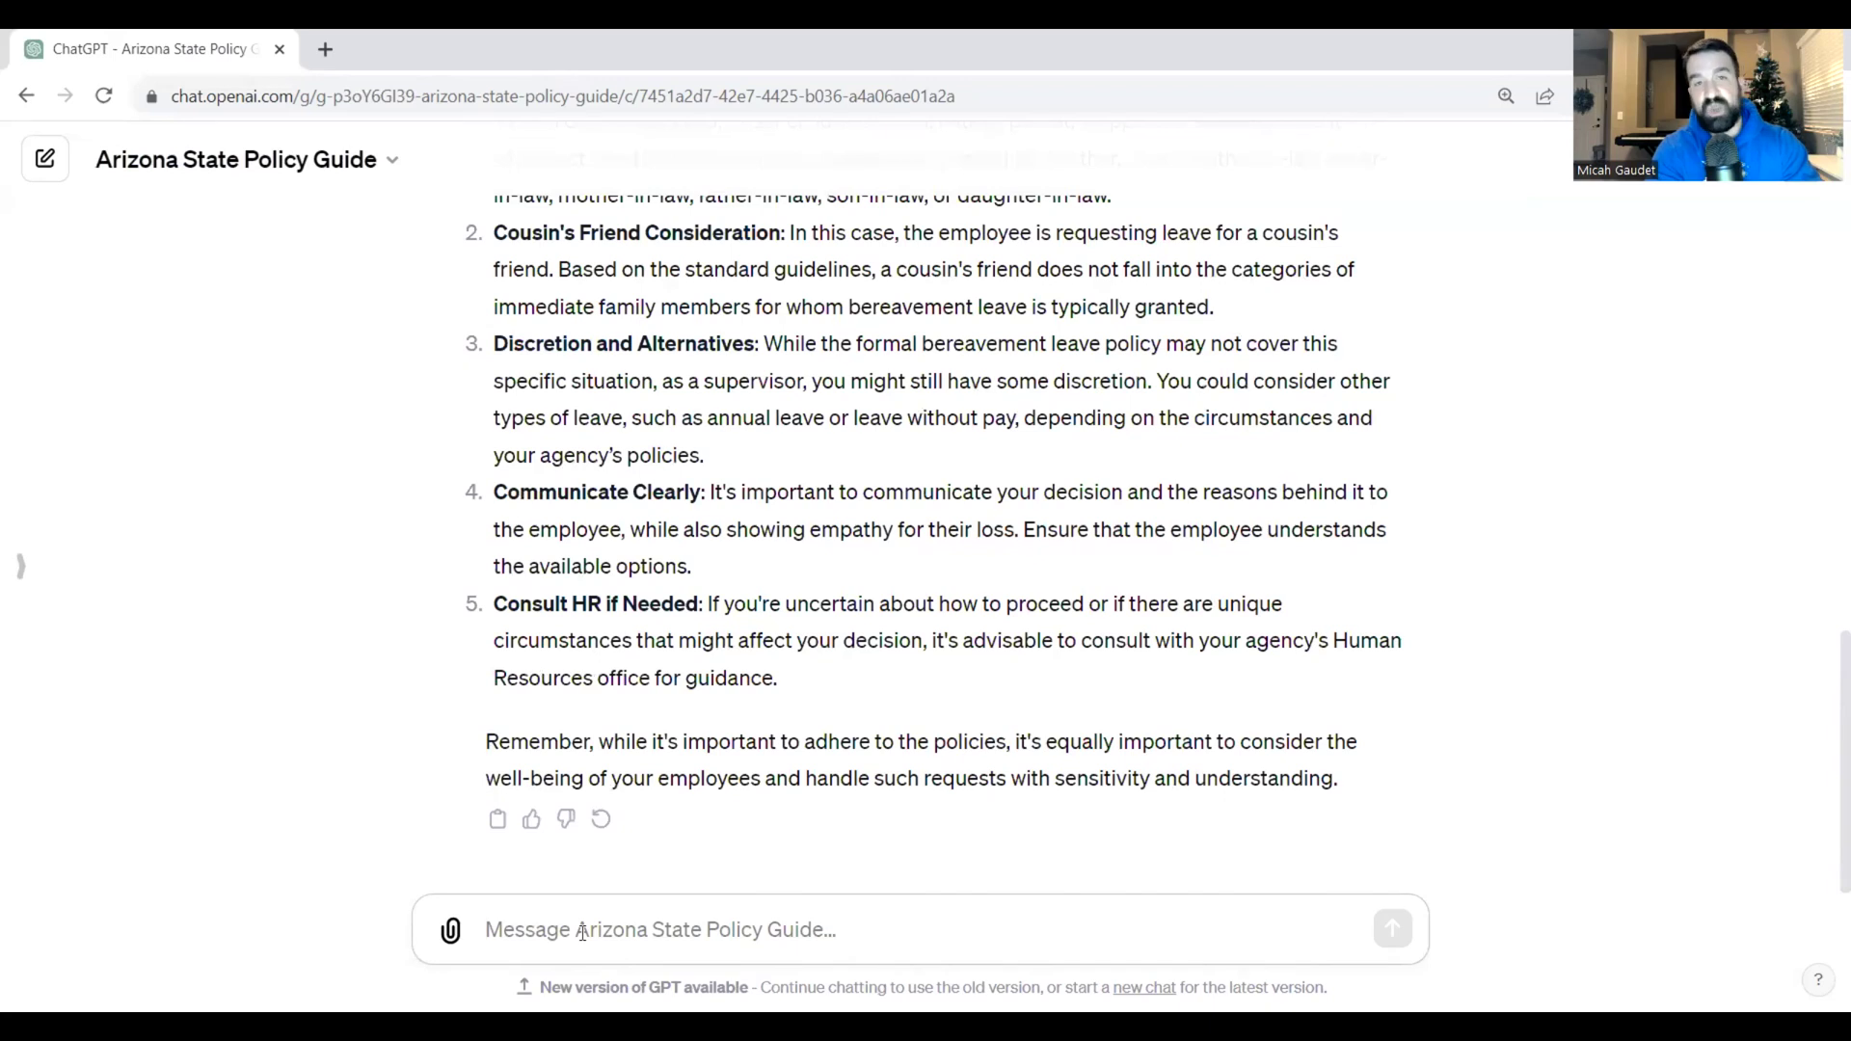
Test the GPT with the off-handbook question "what is the favorite ice cream of state employees".
type("what")
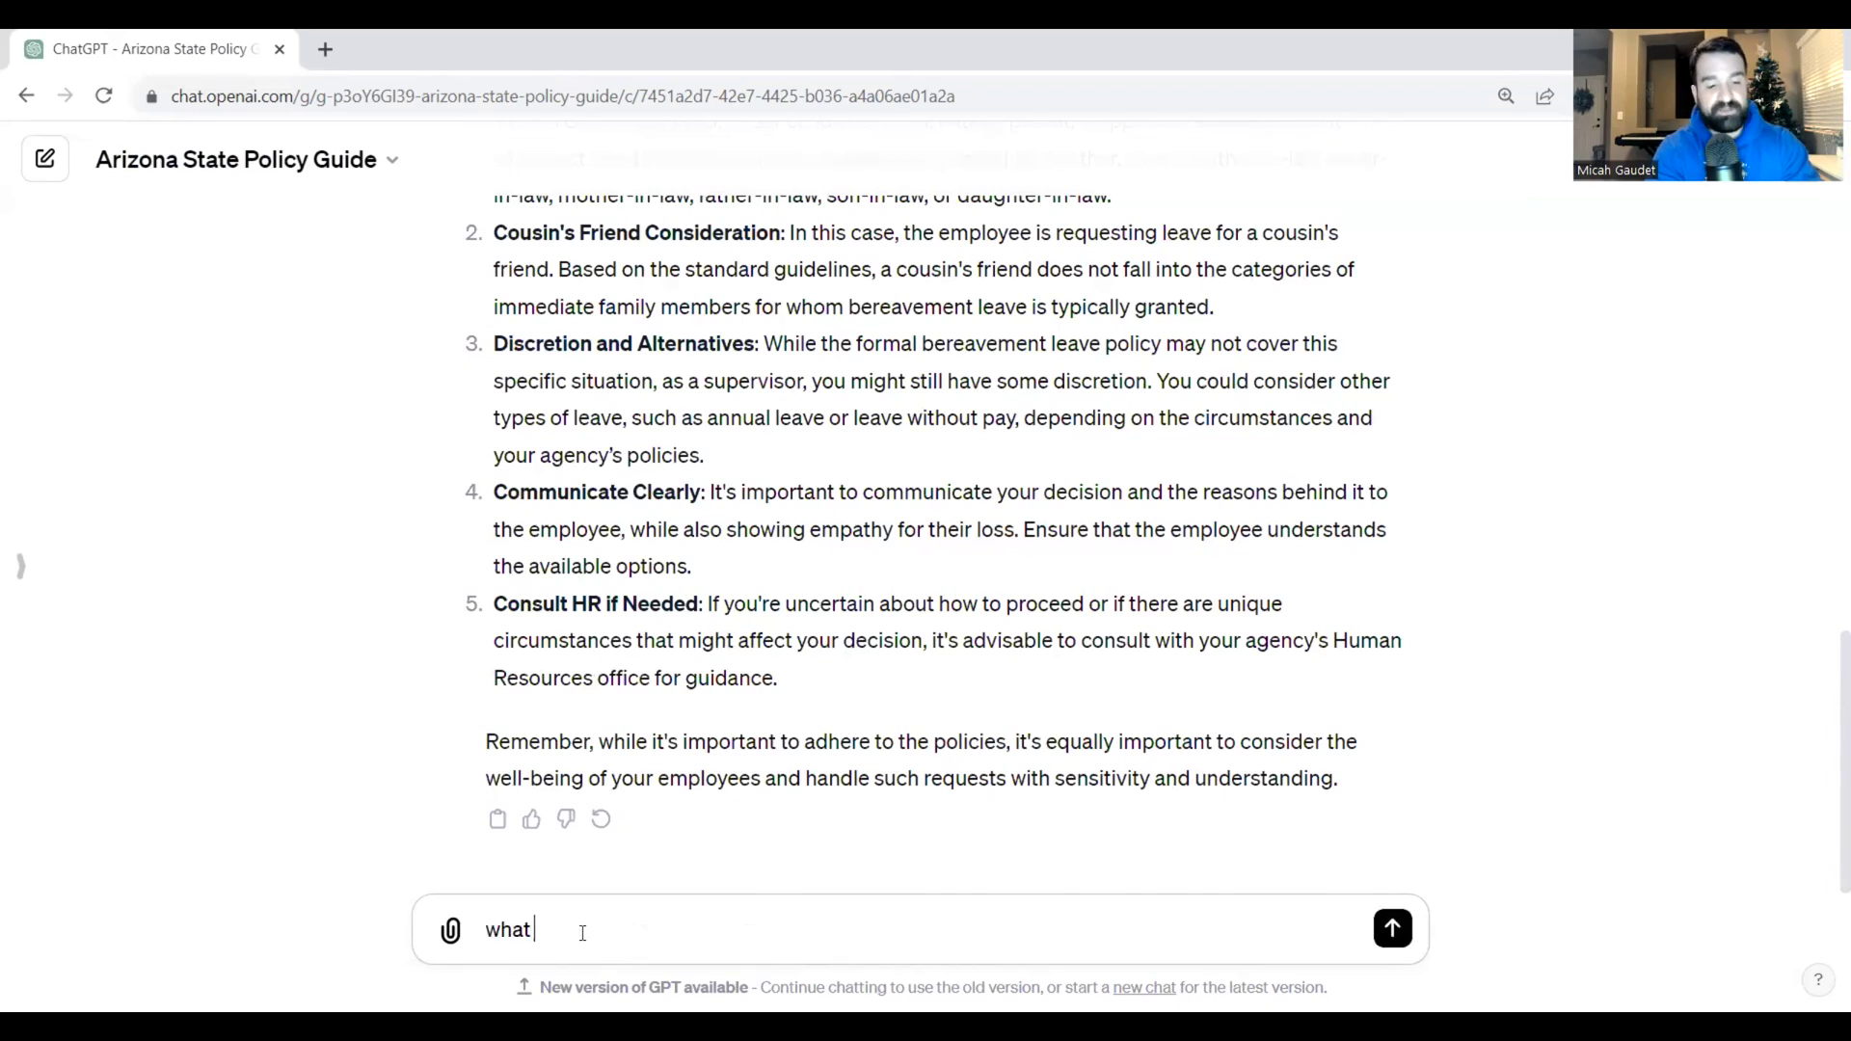
type(" is the favorit")
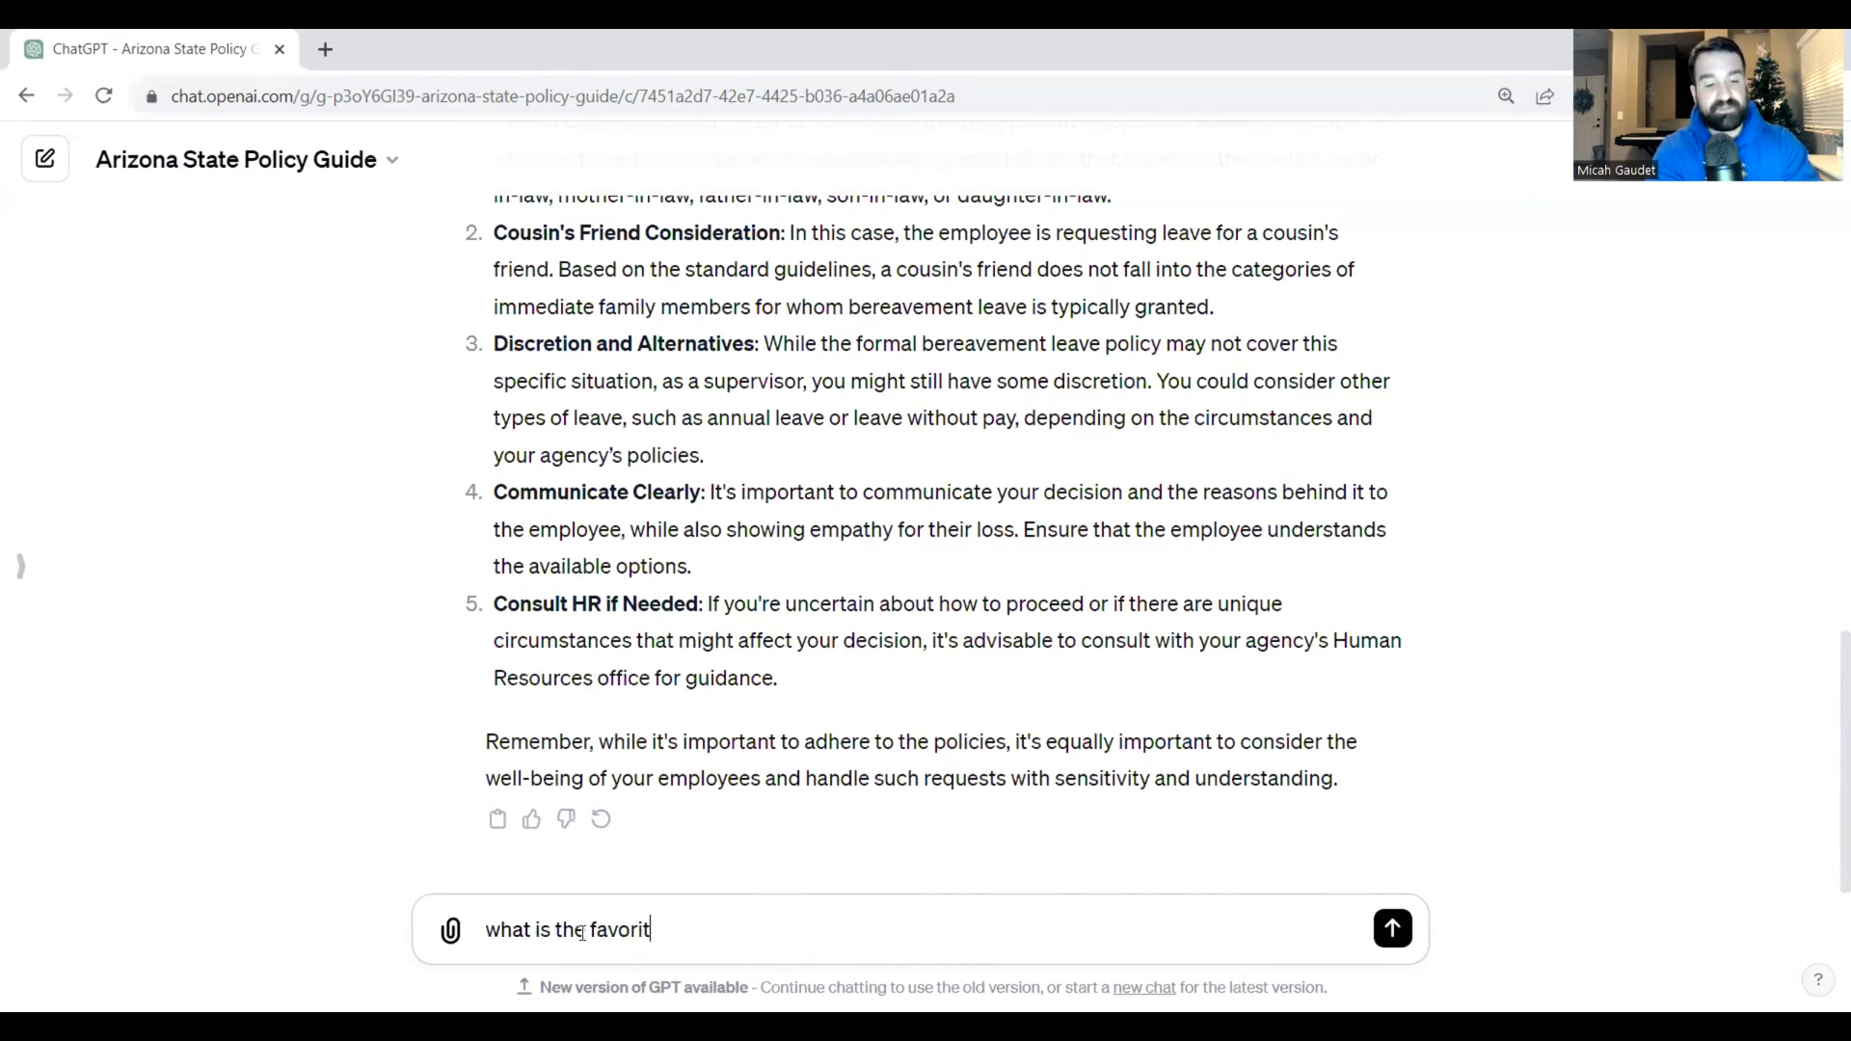
type("e ice cream of state employees")
key("Return")
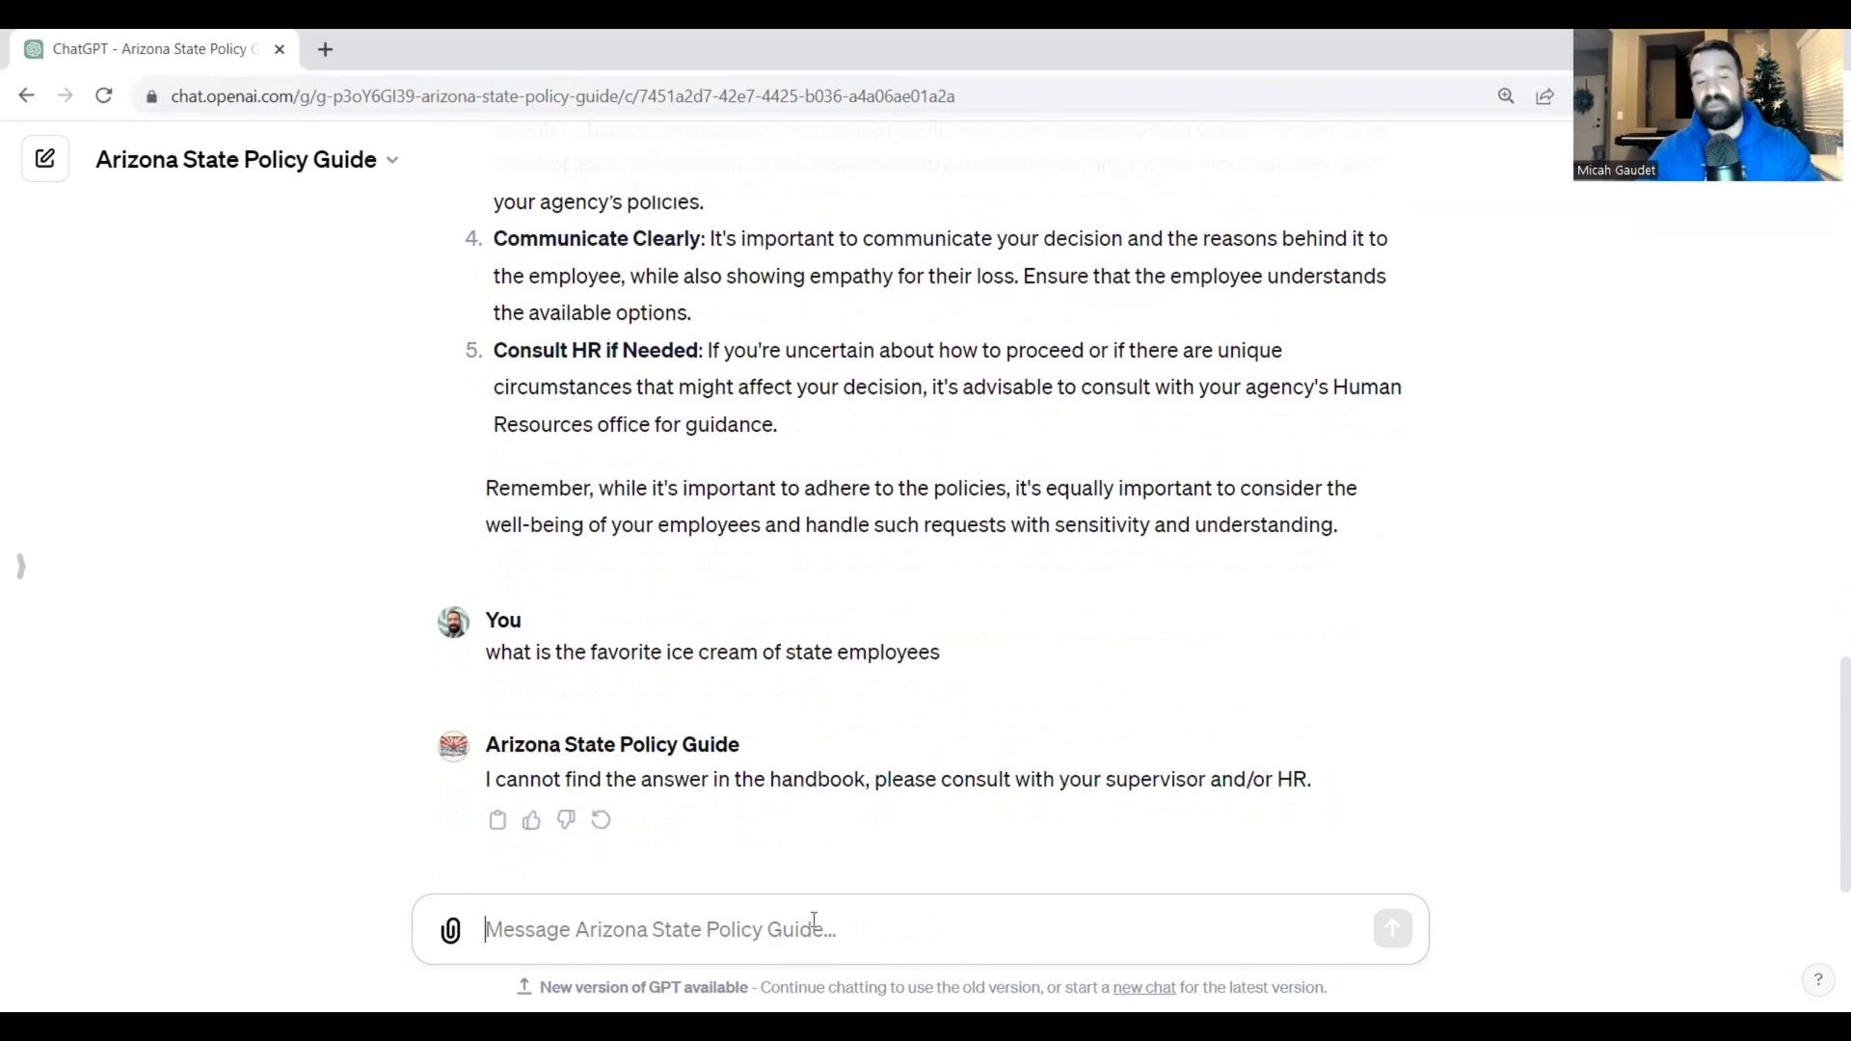